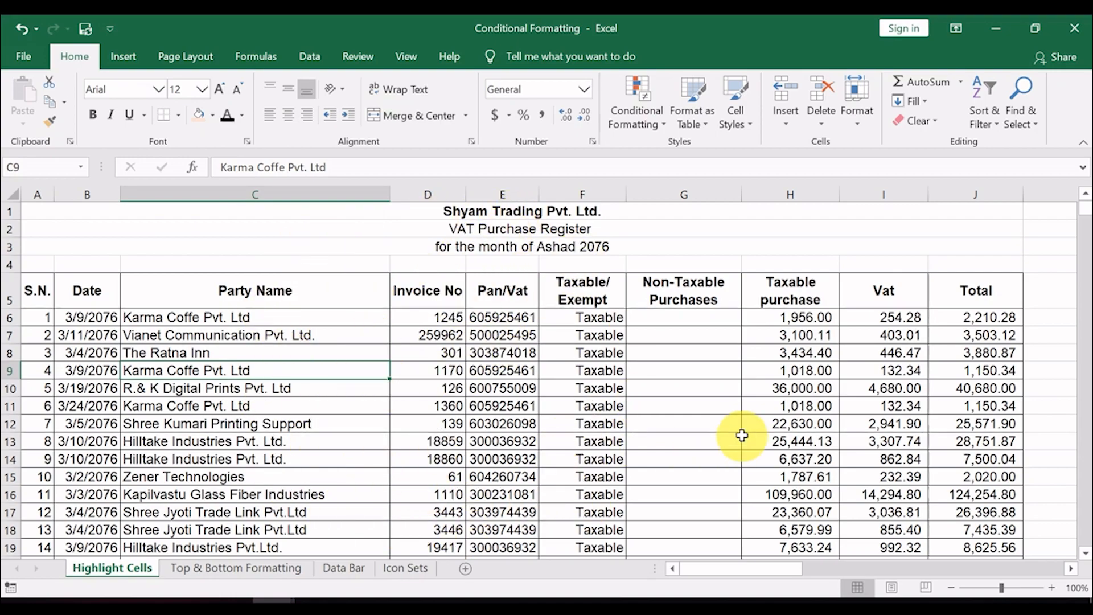
Highlight the Taxable purchase amounts in H6:H61 that are greater than 50,000 with Light Red Fill with Dark Red Text
{"action": "left_click", "coordinate": [788, 316]}
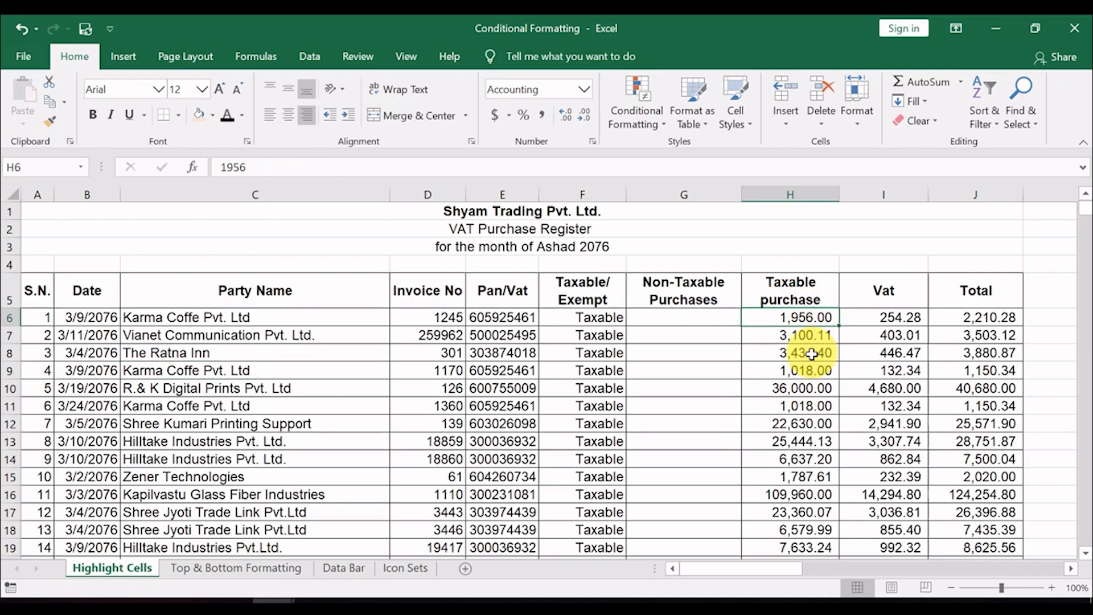
{"action": "key", "text": "ctrl+shift+Down"}
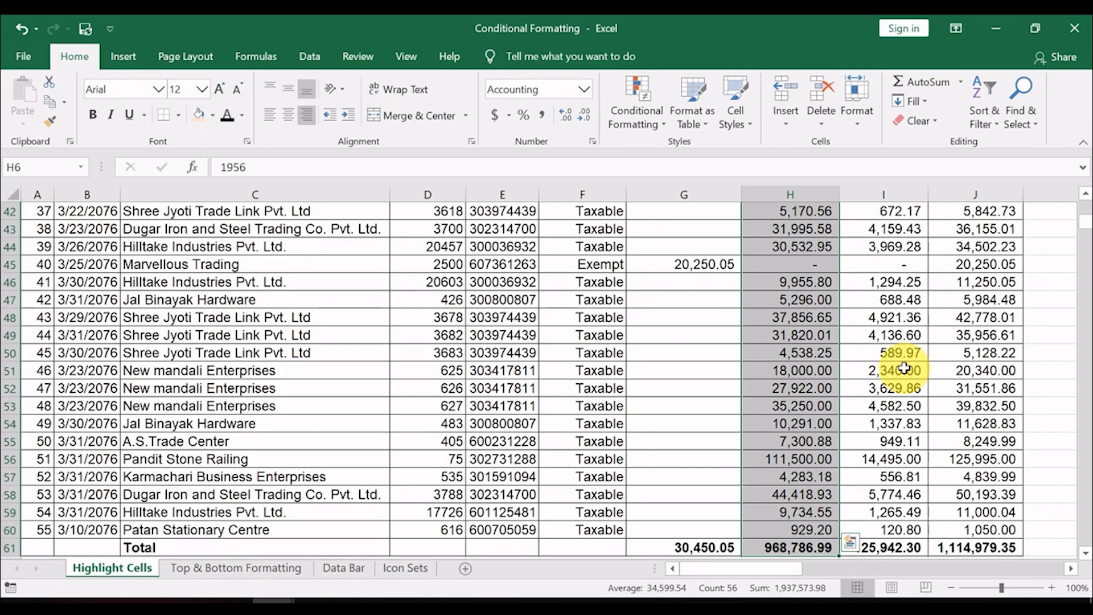
{"action": "scroll", "coordinate": [905, 368], "scroll_direction": "up", "scroll_amount": 14}
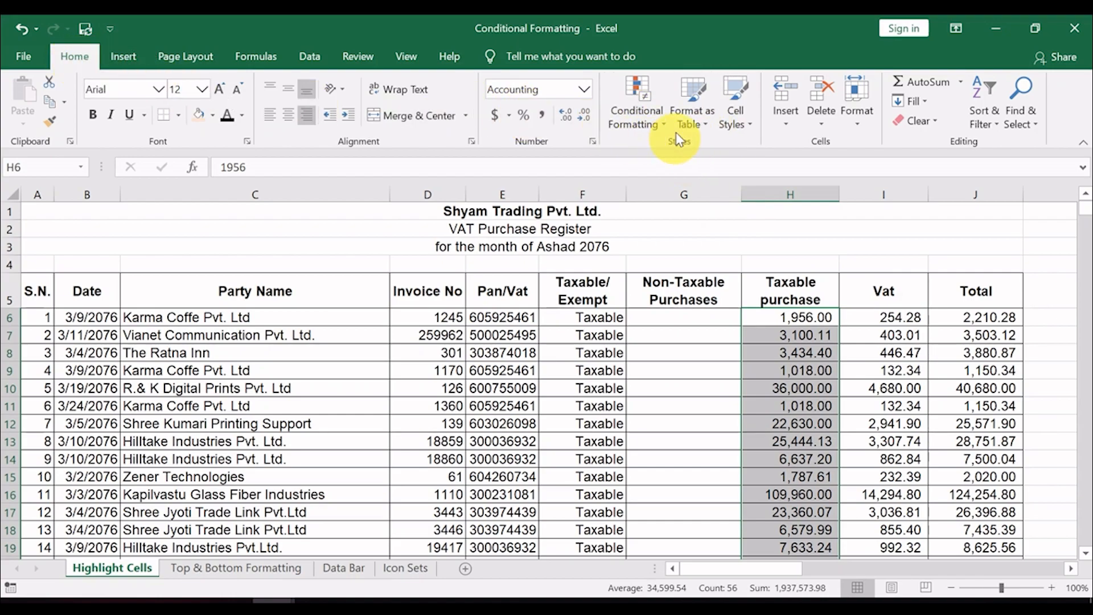
{"action": "left_click", "coordinate": [641, 114]}
{"action": "mouse_move", "coordinate": [707, 158]}
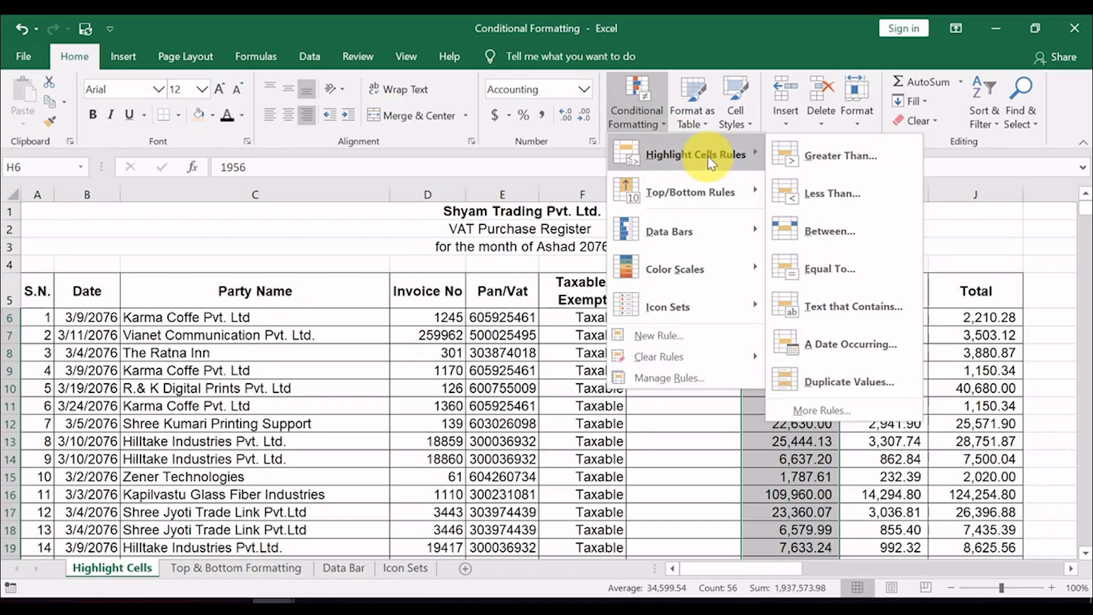
{"action": "left_click", "coordinate": [804, 171]}
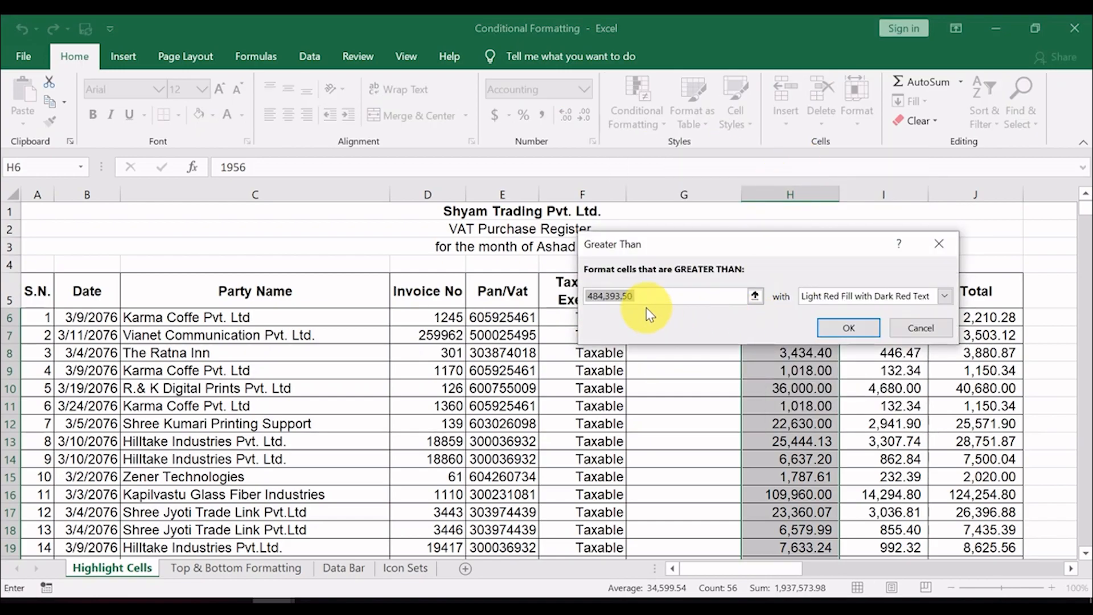
{"action": "type", "text": "50,000"}
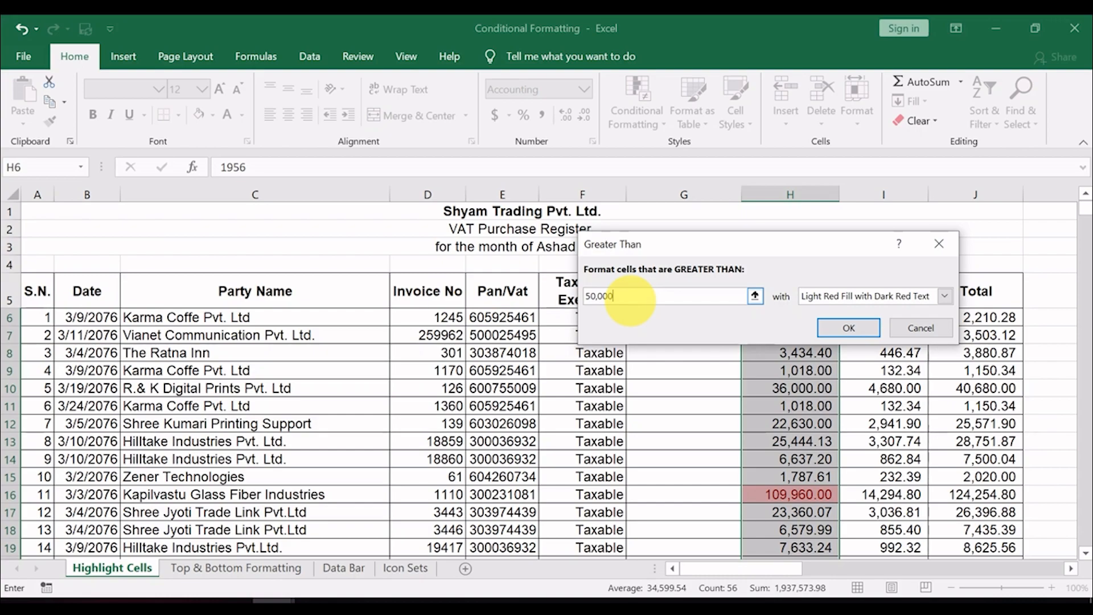
{"action": "left_click", "coordinate": [842, 329]}
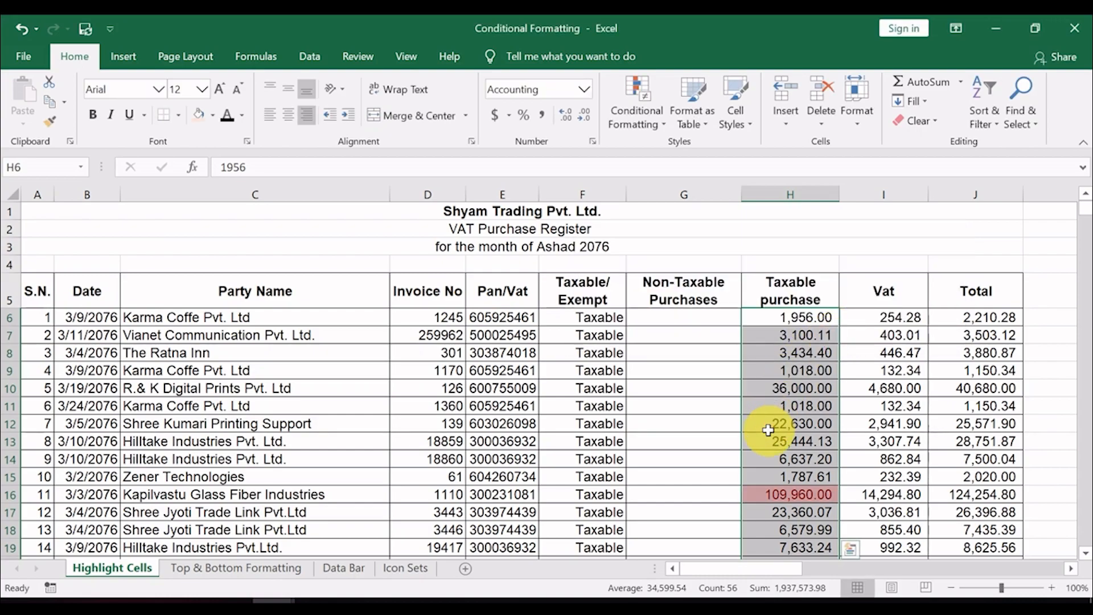
Examine which amounts in the Taxable purchase column are highlighted, from the first entry down to the Total row
{"action": "scroll", "coordinate": [768, 430], "scroll_direction": "down", "scroll_amount": 18}
{"action": "scroll", "coordinate": [768, 405], "scroll_direction": "up", "scroll_amount": 3}
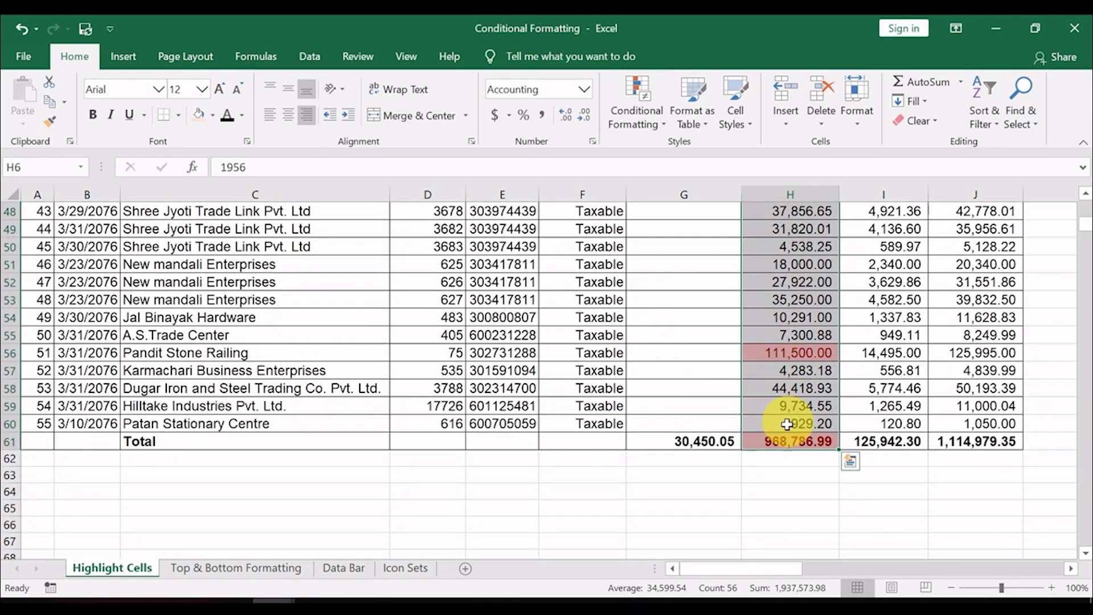
{"action": "scroll", "coordinate": [769, 439], "scroll_direction": "up", "scroll_amount": 1}
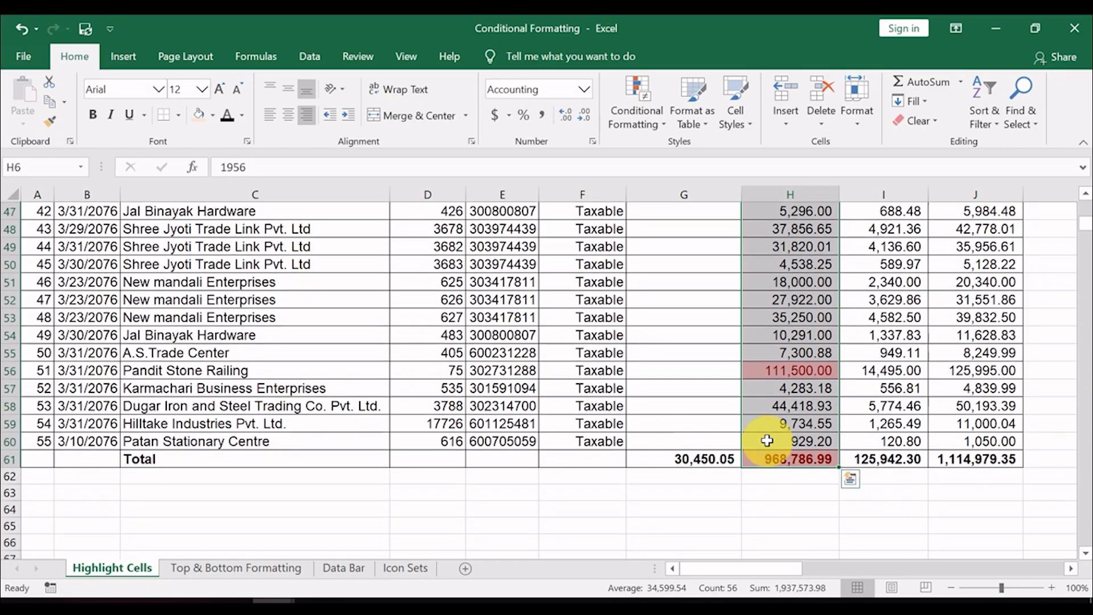
{"action": "scroll", "coordinate": [741, 387], "scroll_direction": "up", "scroll_amount": 2}
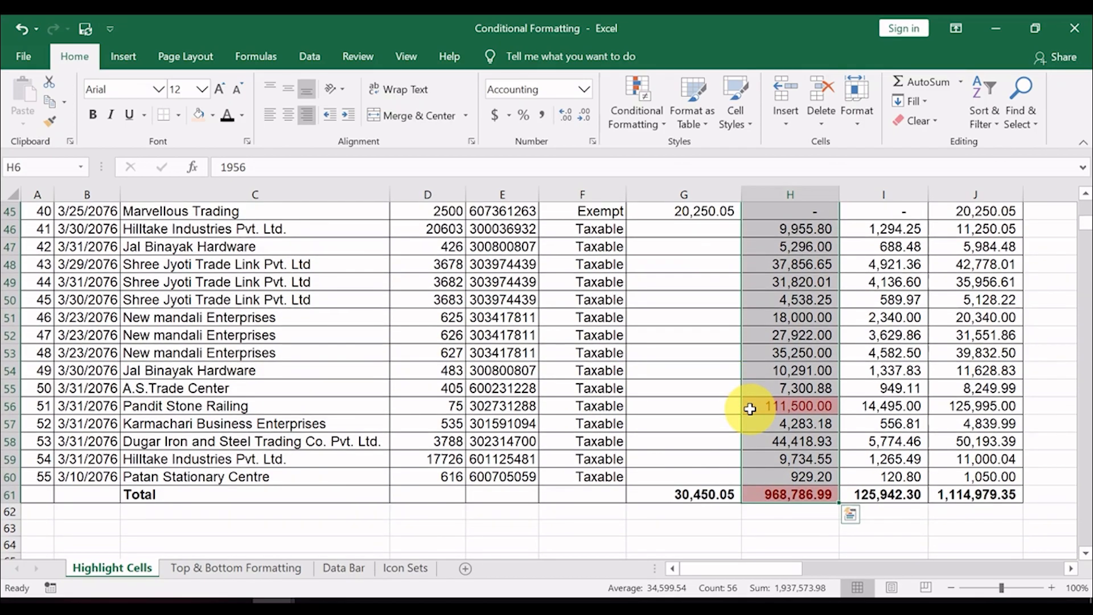
{"action": "scroll", "coordinate": [750, 409], "scroll_direction": "up", "scroll_amount": 8}
{"action": "scroll", "coordinate": [750, 409], "scroll_direction": "up", "scroll_amount": 3}
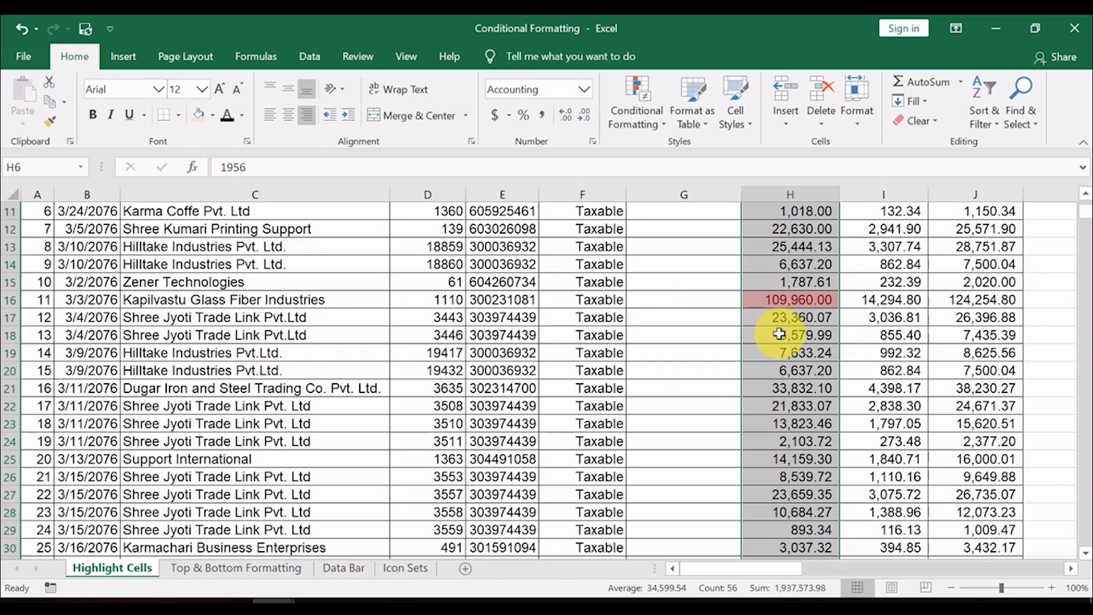
{"action": "scroll", "coordinate": [776, 341], "scroll_direction": "down", "scroll_amount": 7}
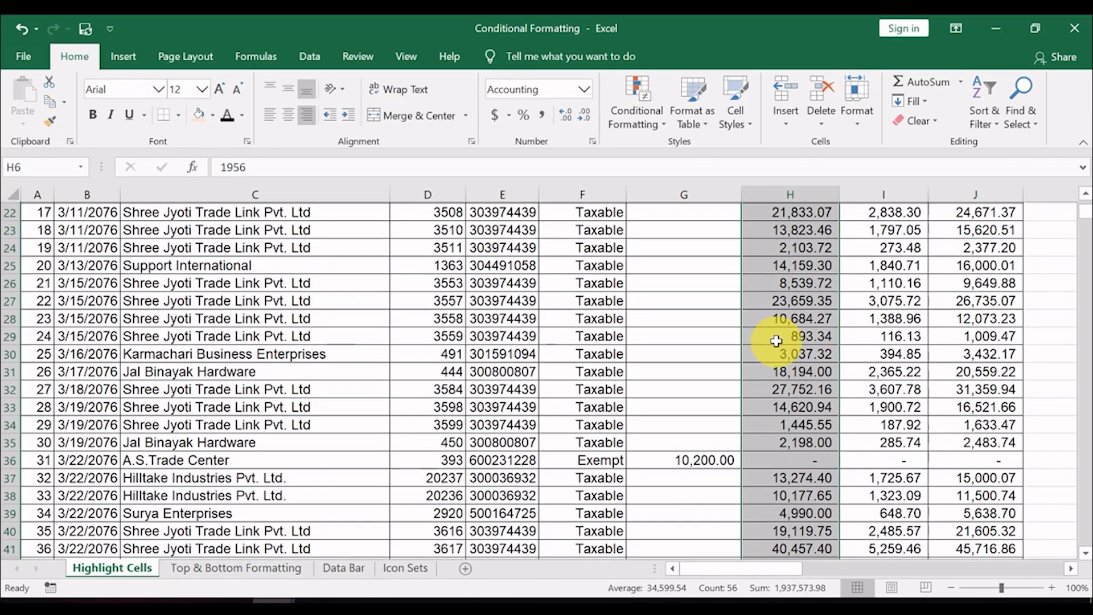
{"action": "scroll", "coordinate": [776, 341], "scroll_direction": "down", "scroll_amount": 3}
{"action": "scroll", "coordinate": [782, 407], "scroll_direction": "up", "scroll_amount": 4}
{"action": "scroll", "coordinate": [781, 407], "scroll_direction": "up", "scroll_amount": 9}
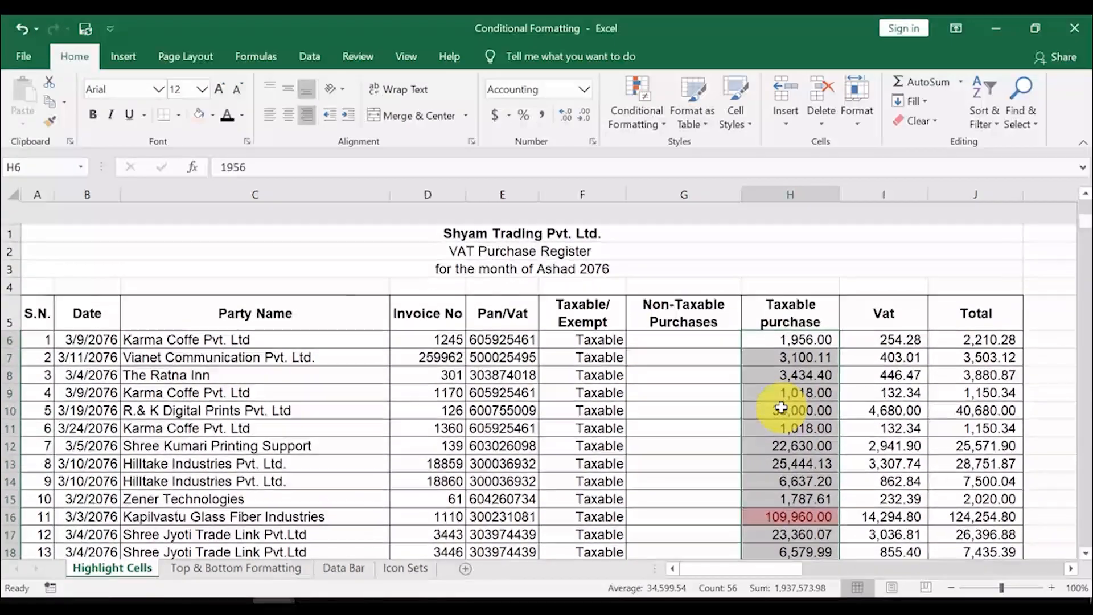
Open a Less Than highlighting rule for the Vat amounts in I6:I60 and clear its suggested threshold
{"action": "left_click", "coordinate": [880, 316]}
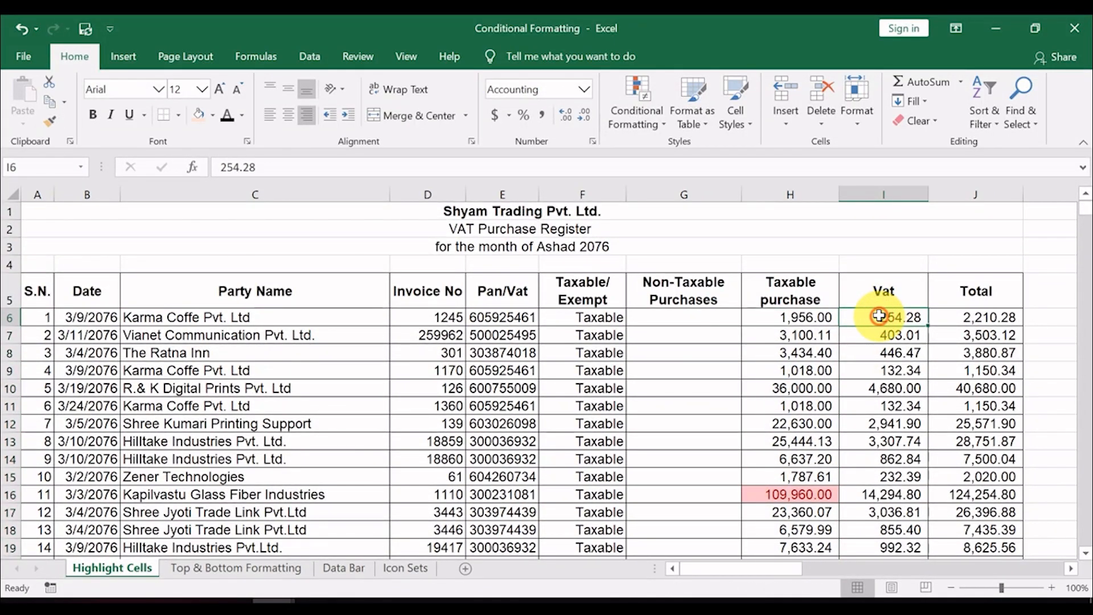
{"action": "key", "text": "ctrl+shift+Down"}
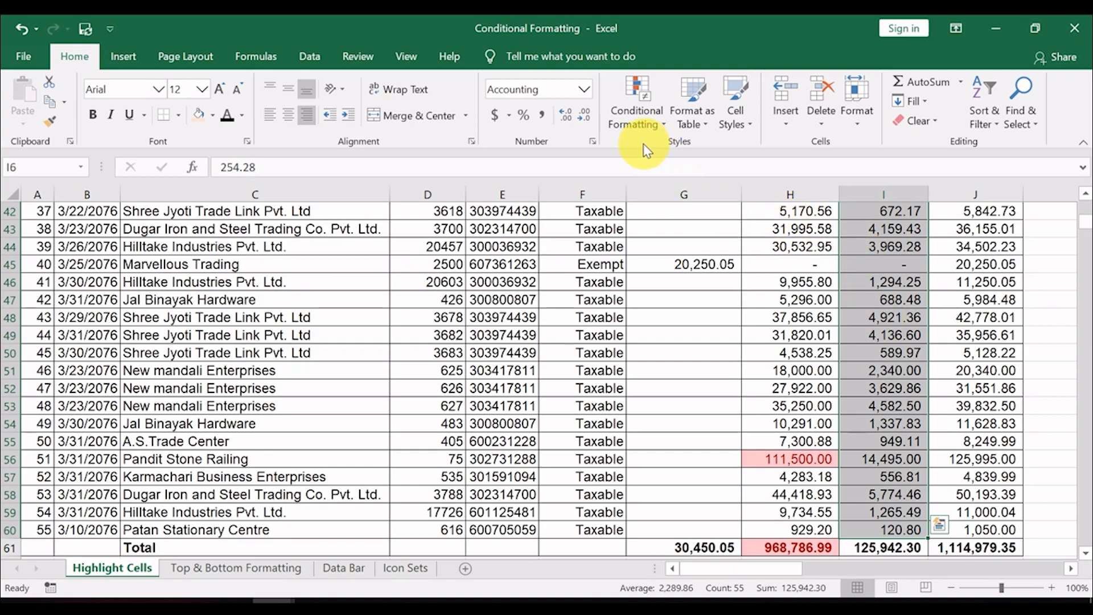
{"action": "left_click", "coordinate": [637, 114]}
{"action": "mouse_move", "coordinate": [689, 164]}
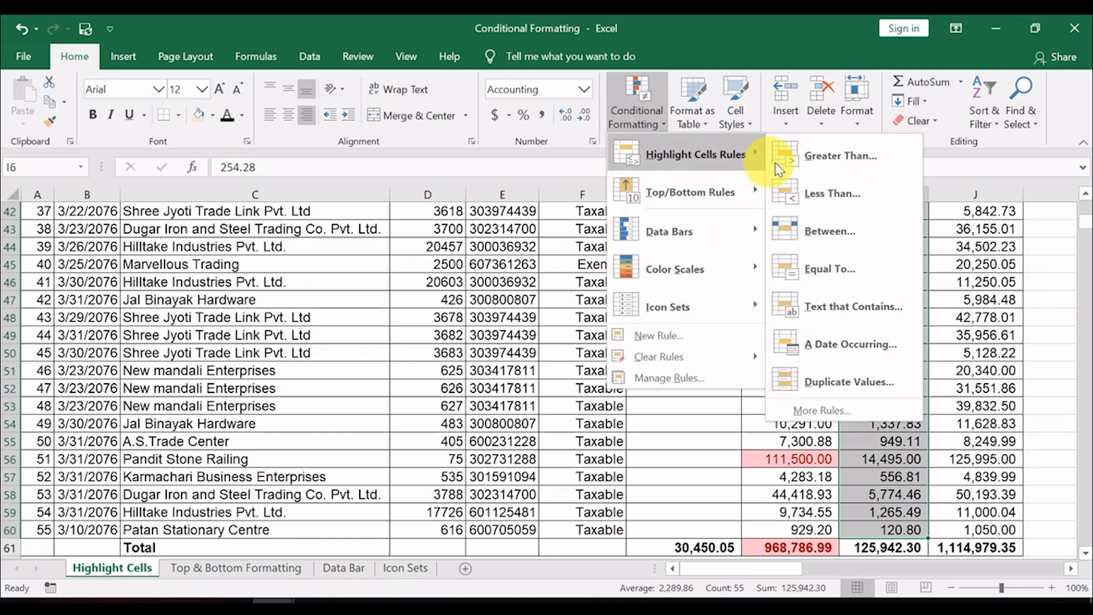
{"action": "left_click", "coordinate": [800, 188]}
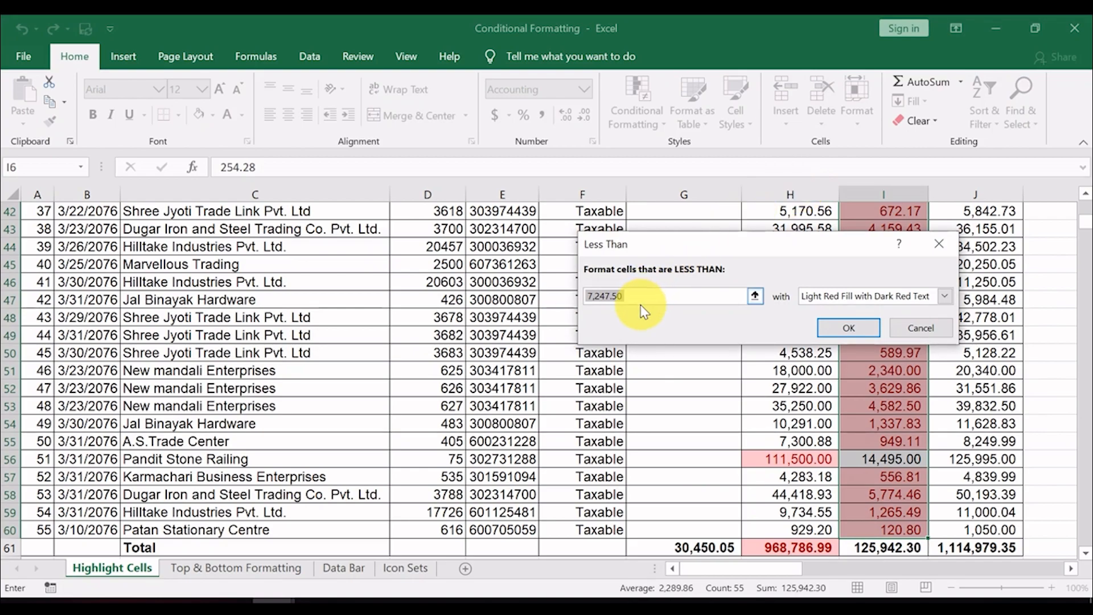
{"action": "key", "text": "BackSpace"}
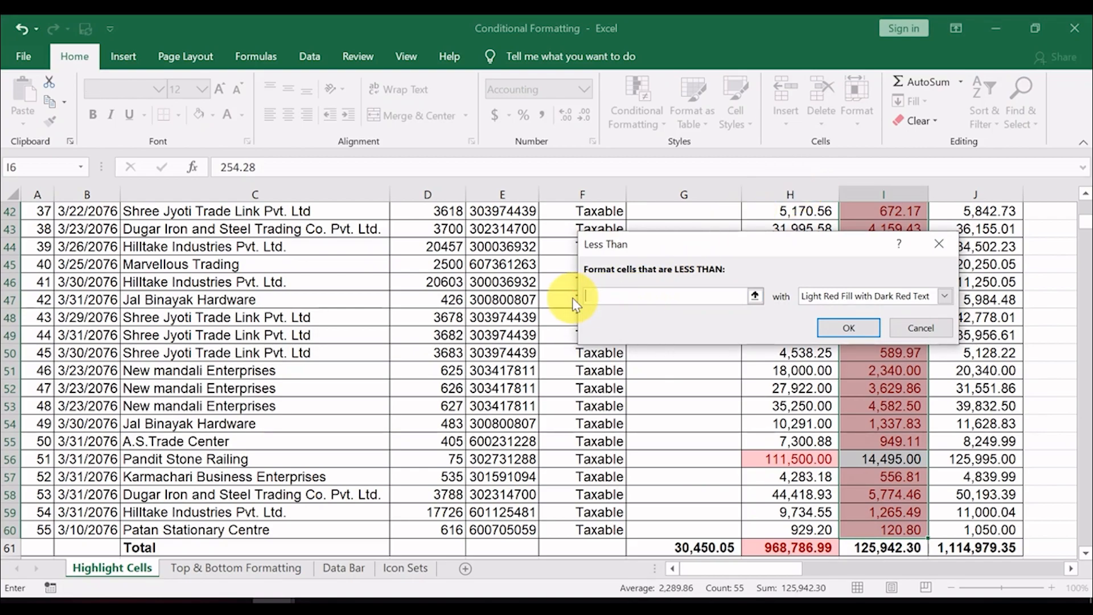
Try 3000, 1000 and 10000 as the Less Than threshold for the Vat amounts, clearing each one
{"action": "type", "text": "3000"}
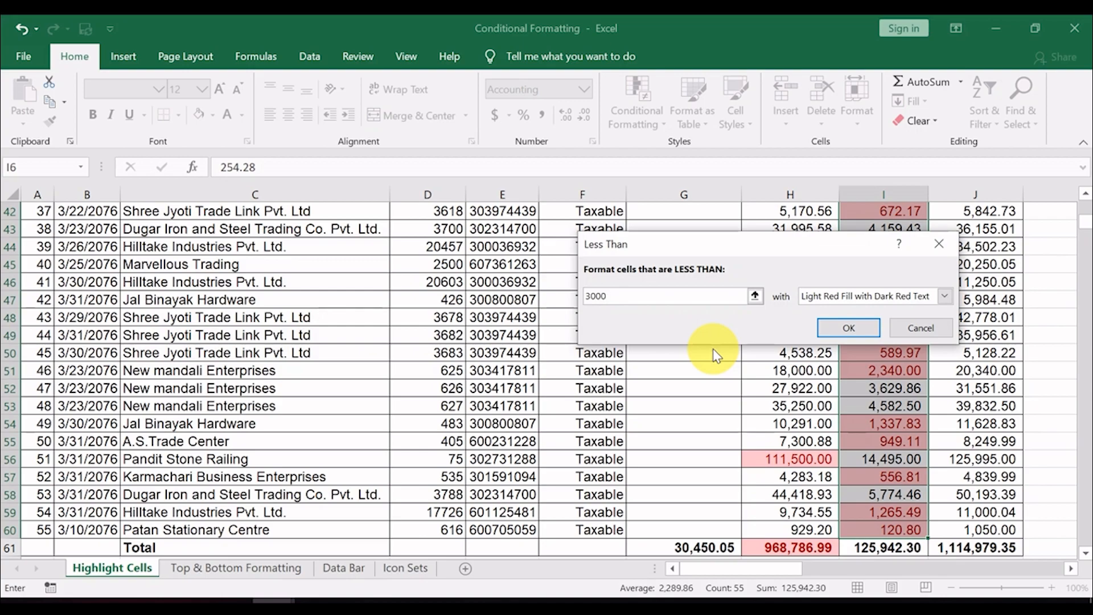
{"action": "key", "text": "BackSpace"}
{"action": "key", "text": "BackSpace"}
{"action": "key", "text": "BackSpace"}
{"action": "key", "text": "BackSpace"}
{"action": "type", "text": "1000"}
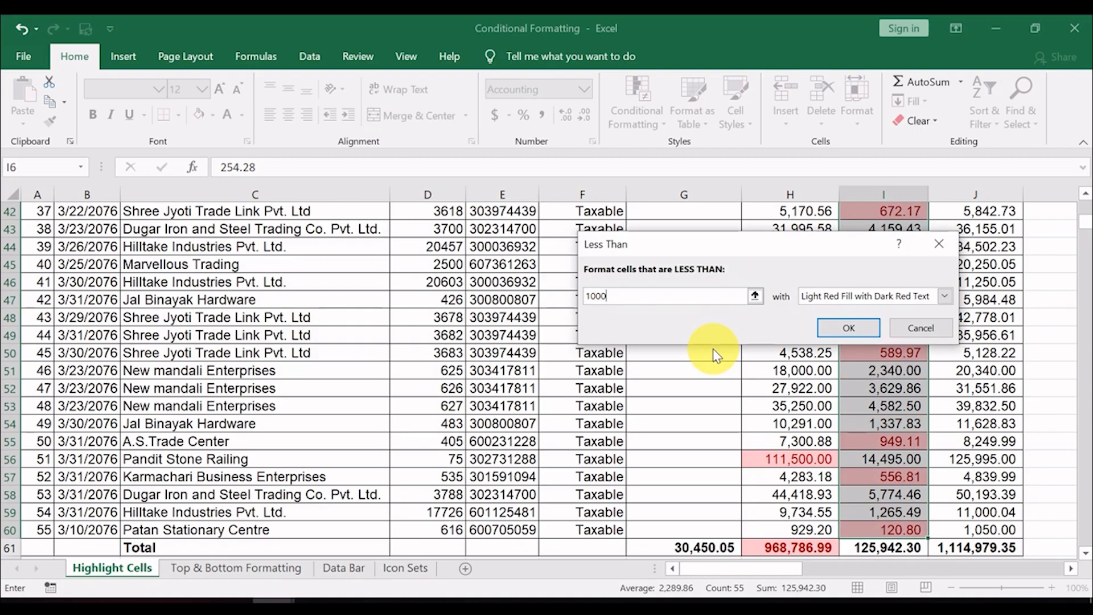
{"action": "type", "text": "0"}
{"action": "key", "text": "BackSpace"}
{"action": "key", "text": "BackSpace"}
{"action": "key", "text": "BackSpace"}
{"action": "key", "text": "BackSpace"}
{"action": "key", "text": "BackSpace"}
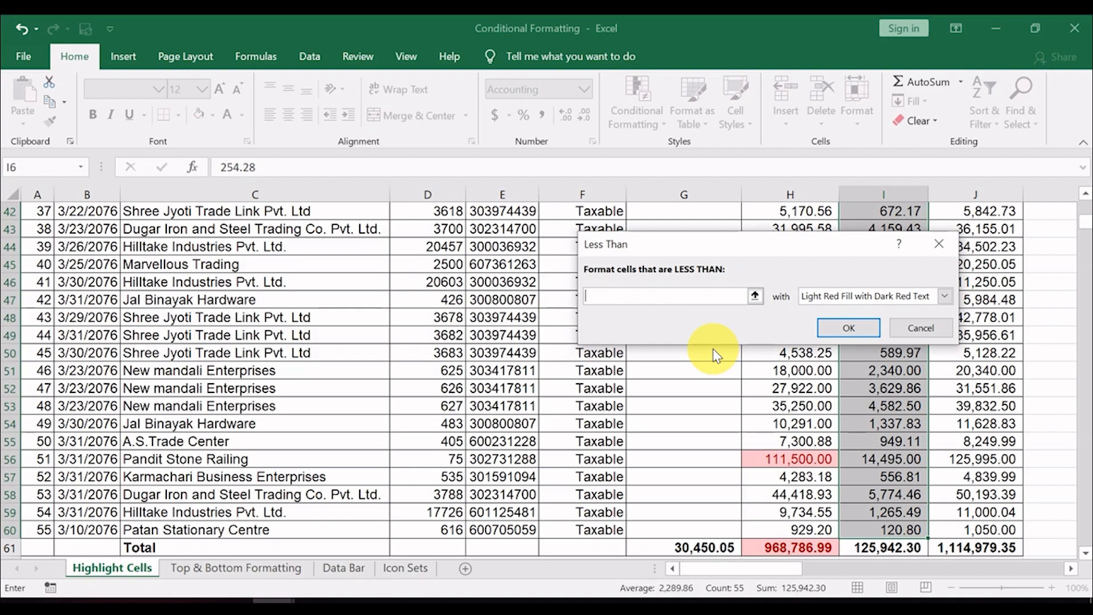
Set the Less Than threshold to 2000 and apply Green Fill with Dark Green Text to the matching Vat amounts
{"action": "type", "text": "2000"}
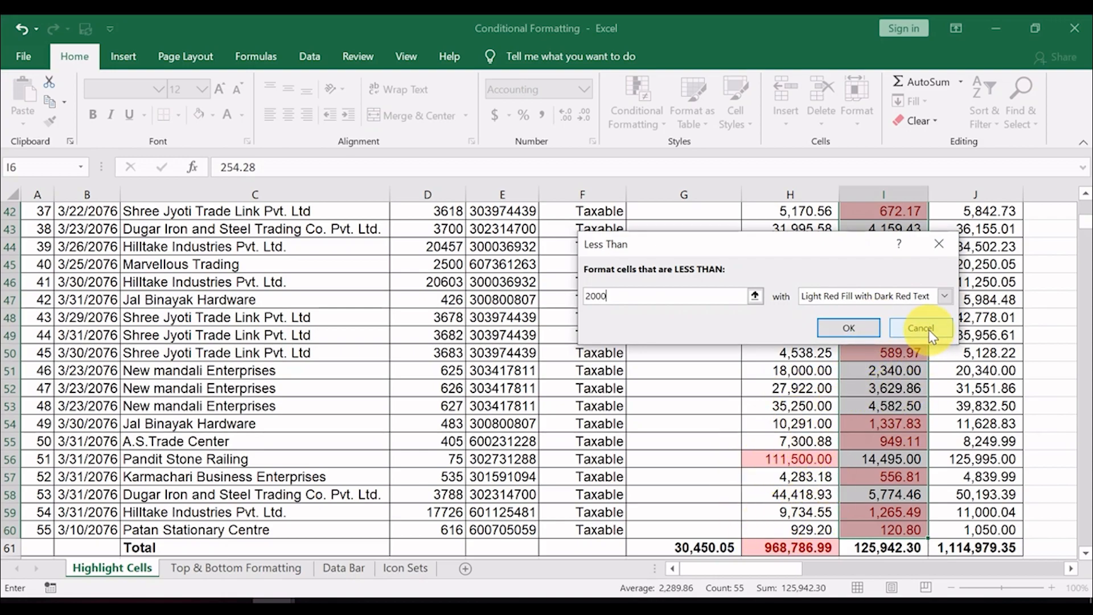
{"action": "left_click", "coordinate": [946, 302]}
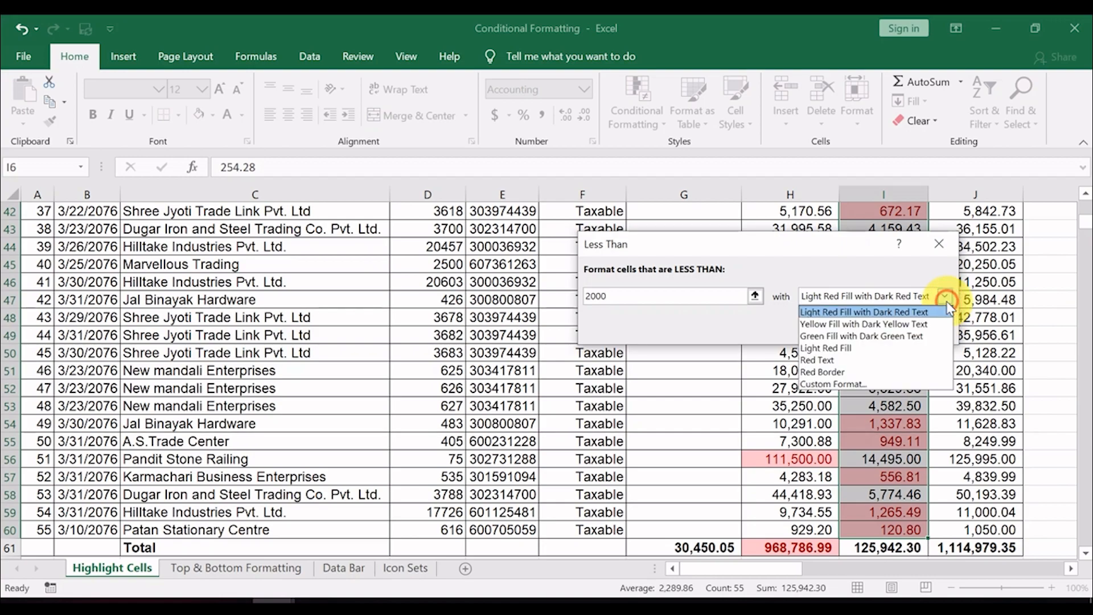
{"action": "left_click", "coordinate": [867, 328]}
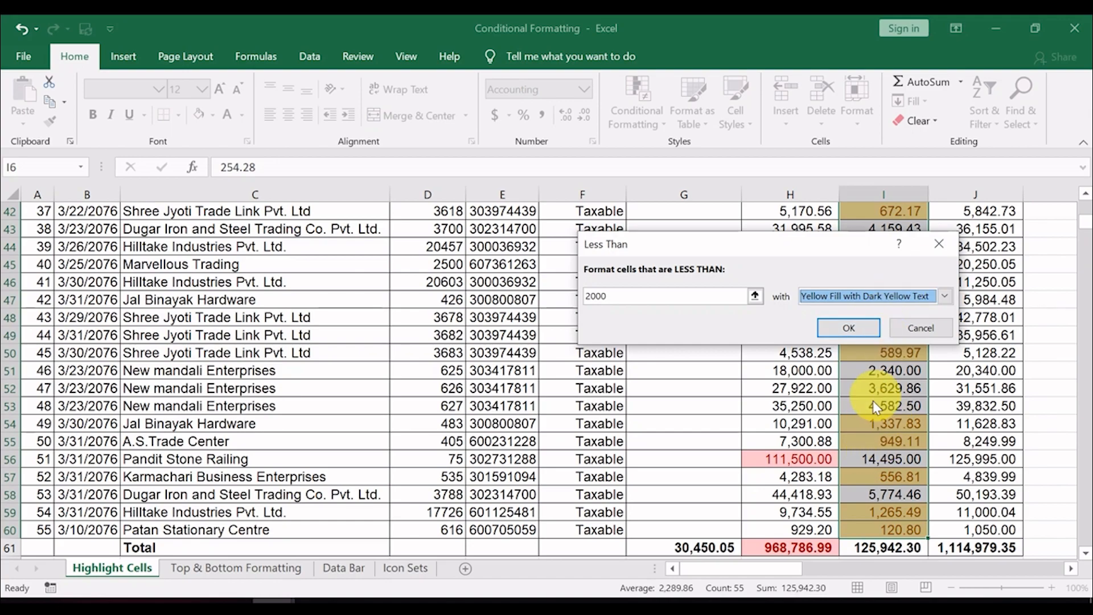
{"action": "left_click", "coordinate": [944, 296]}
{"action": "left_click", "coordinate": [918, 336]}
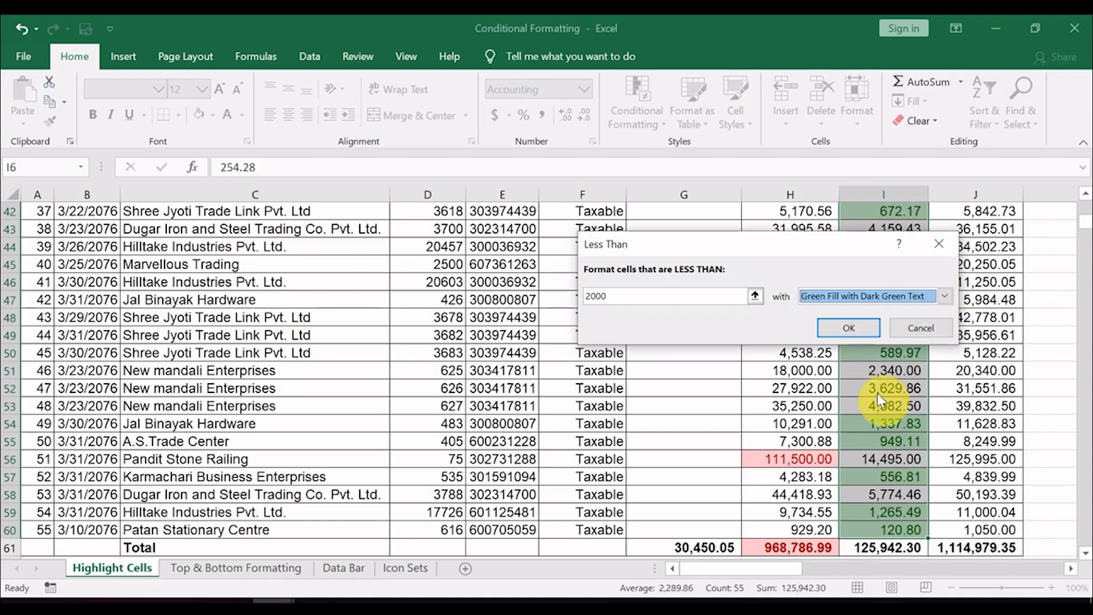
{"action": "left_click", "coordinate": [854, 328]}
{"action": "scroll", "coordinate": [856, 353], "scroll_direction": "up", "scroll_amount": 6}
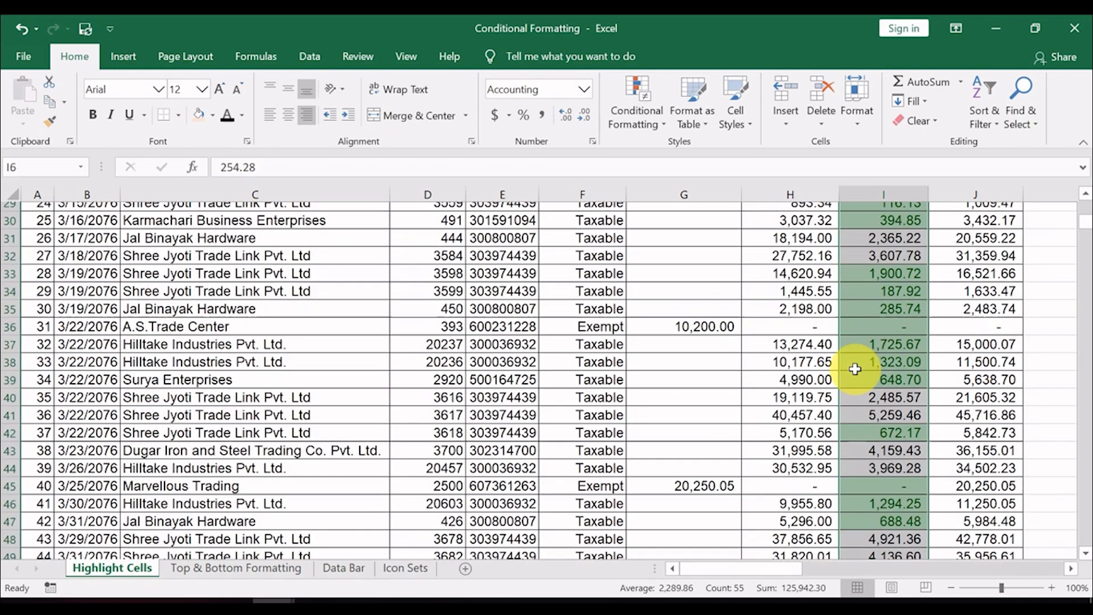
{"action": "scroll", "coordinate": [856, 370], "scroll_direction": "up", "scroll_amount": 7}
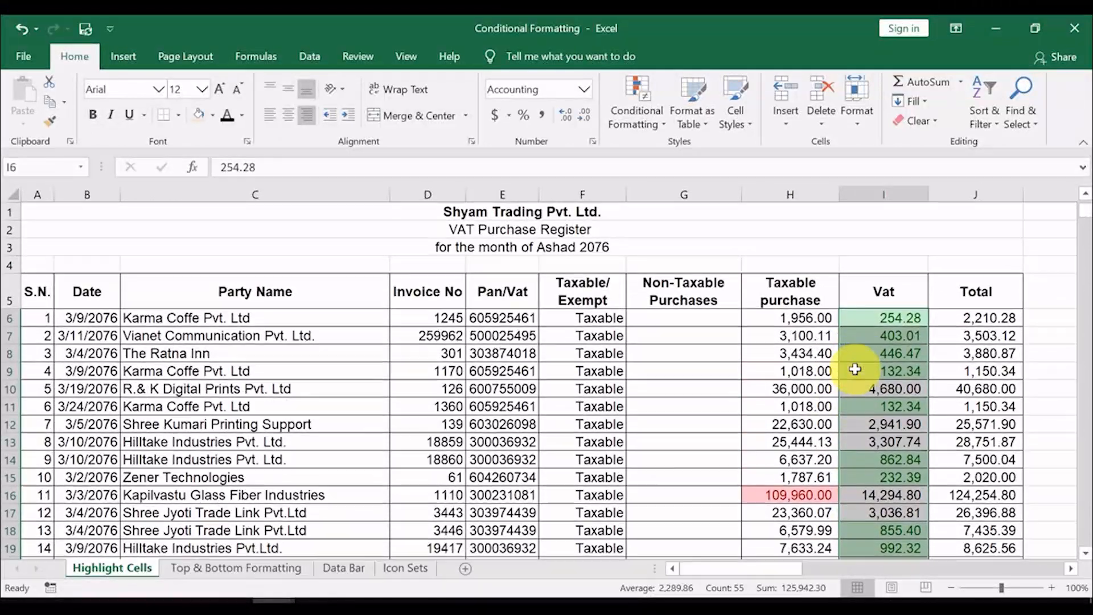
{"action": "left_click", "coordinate": [887, 373]}
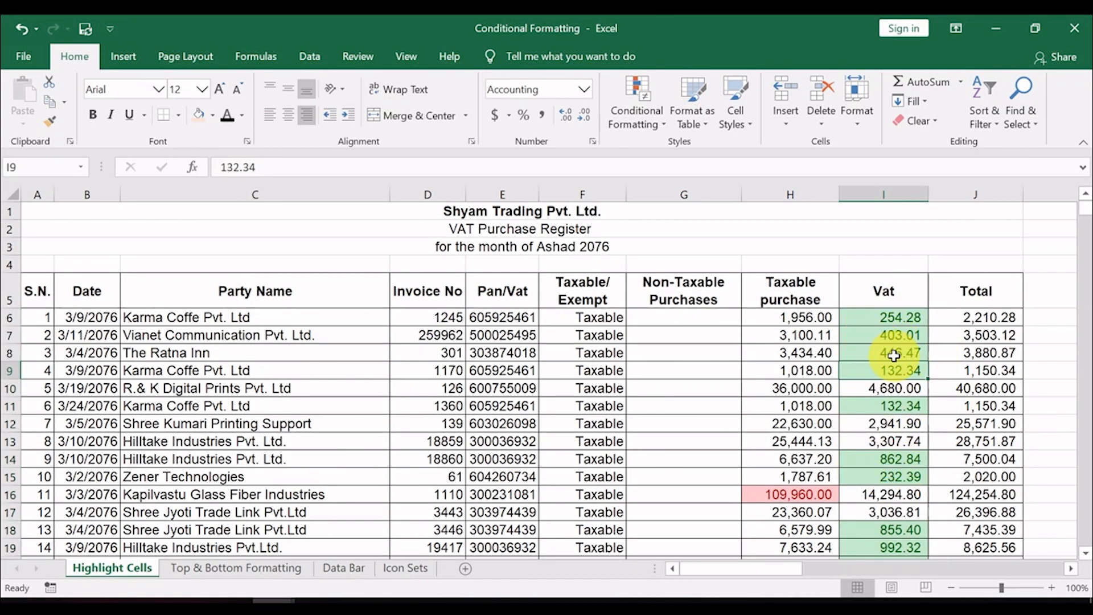
Open a Between highlighting rule for the Total amounts in J6:J60 and set its limits to 20000 and 30000
{"action": "left_click", "coordinate": [948, 319]}
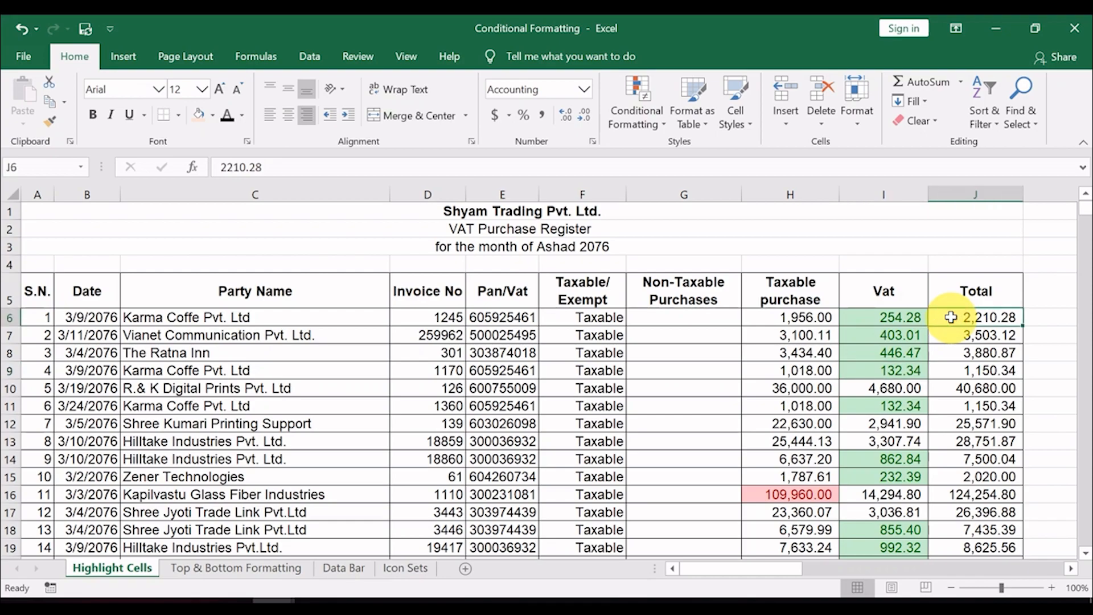
{"action": "key", "text": "ctrl+shift+Down"}
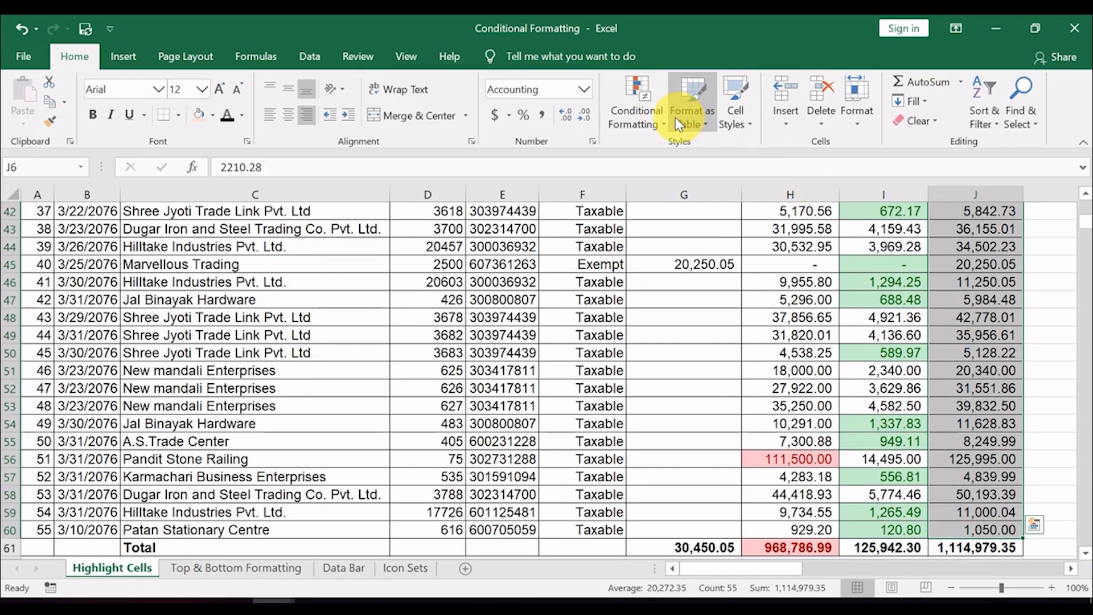
{"action": "left_click", "coordinate": [640, 117]}
{"action": "mouse_move", "coordinate": [692, 155]}
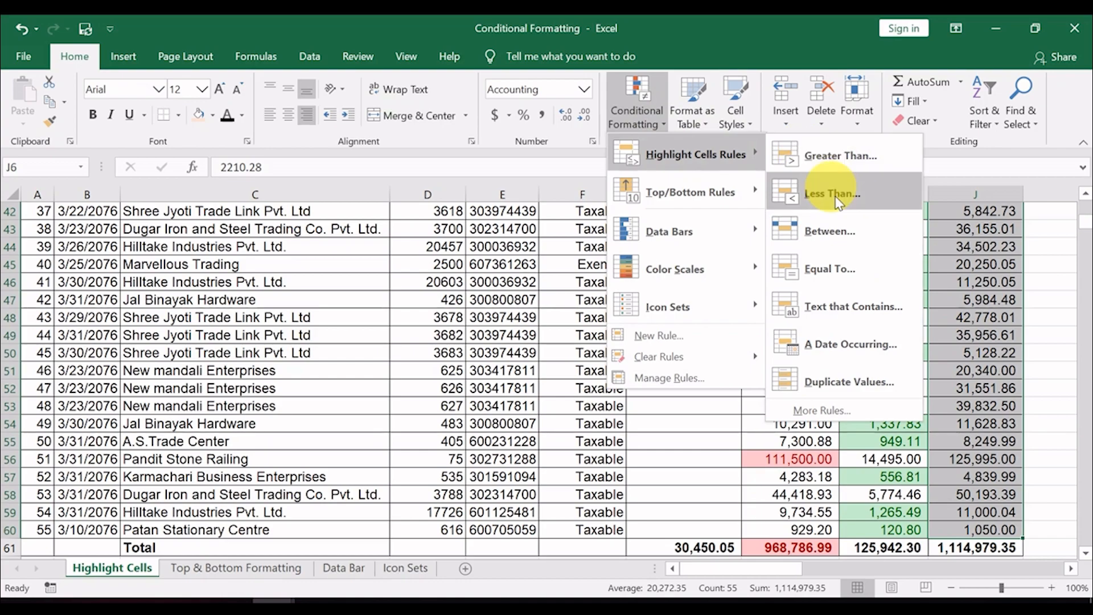
{"action": "left_click", "coordinate": [831, 231]}
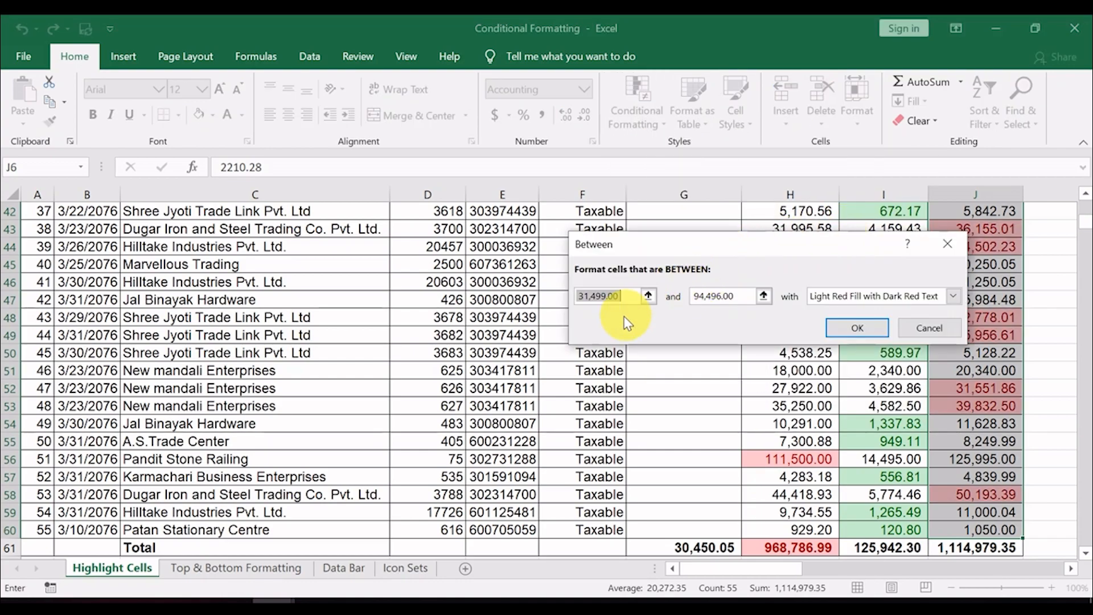
{"action": "type", "text": "20"}
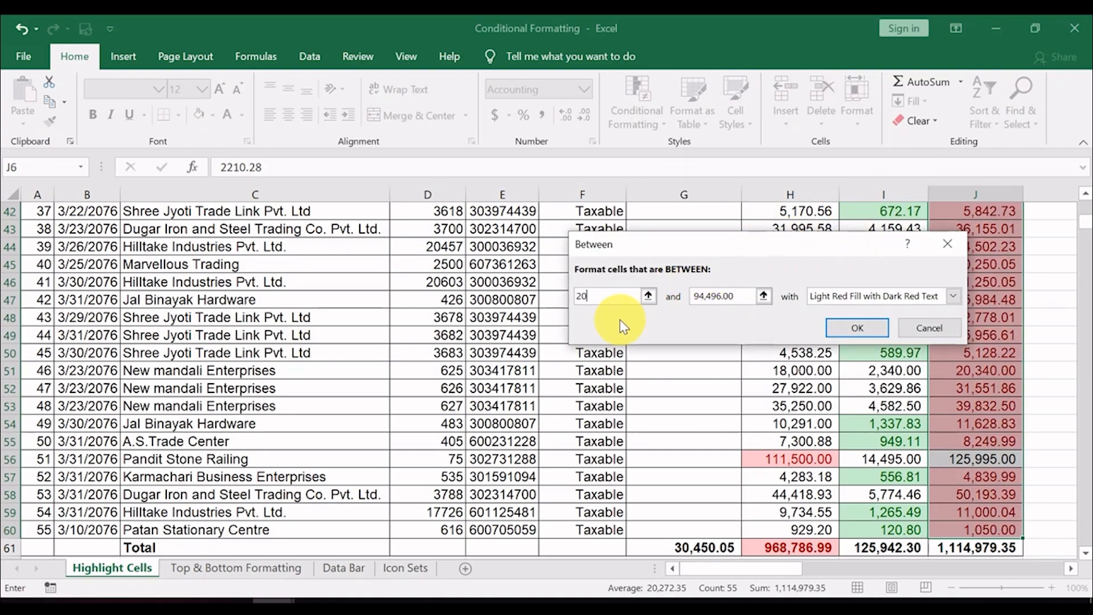
{"action": "type", "text": "000"}
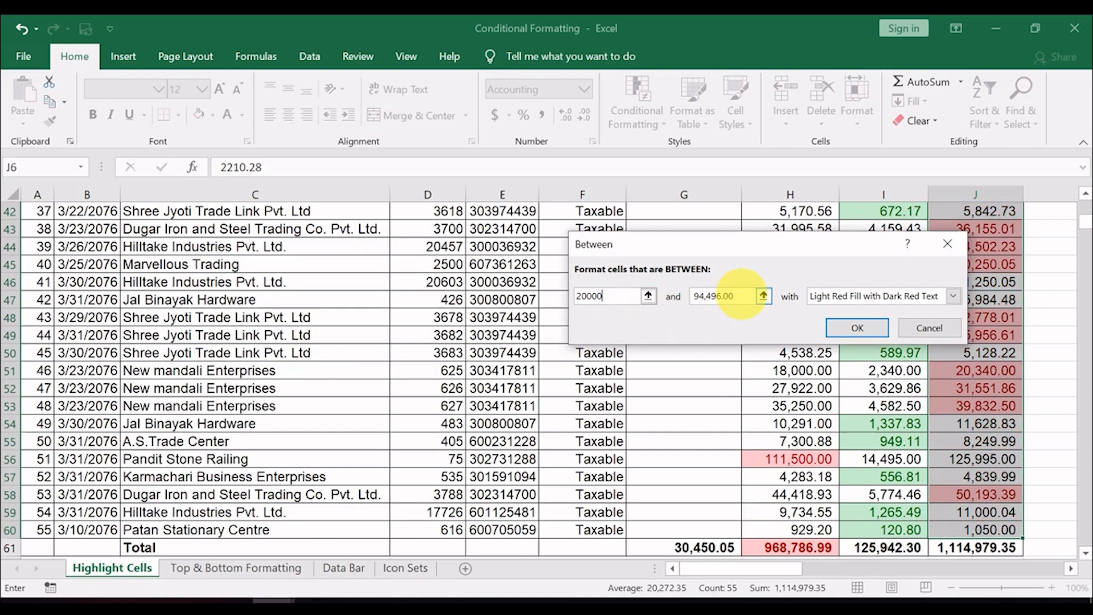
{"action": "left_click_drag", "start_coordinate": [741, 294], "coordinate": [667, 298]}
{"action": "type", "text": "30000"}
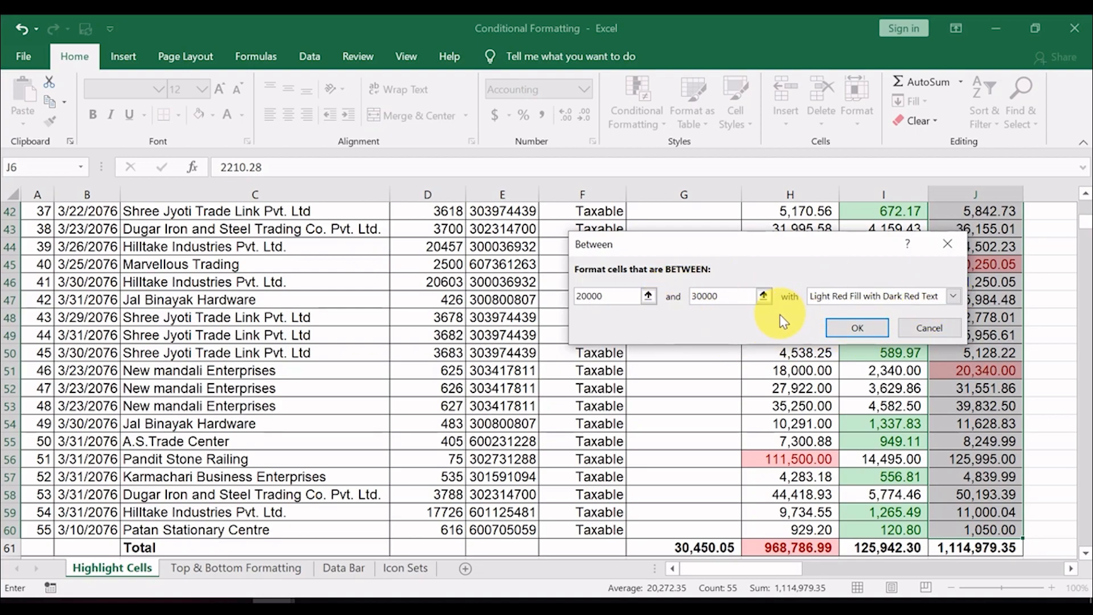
Give the Between rule a custom format with bold blue font and apply it to the Total amounts
{"action": "left_click", "coordinate": [922, 294]}
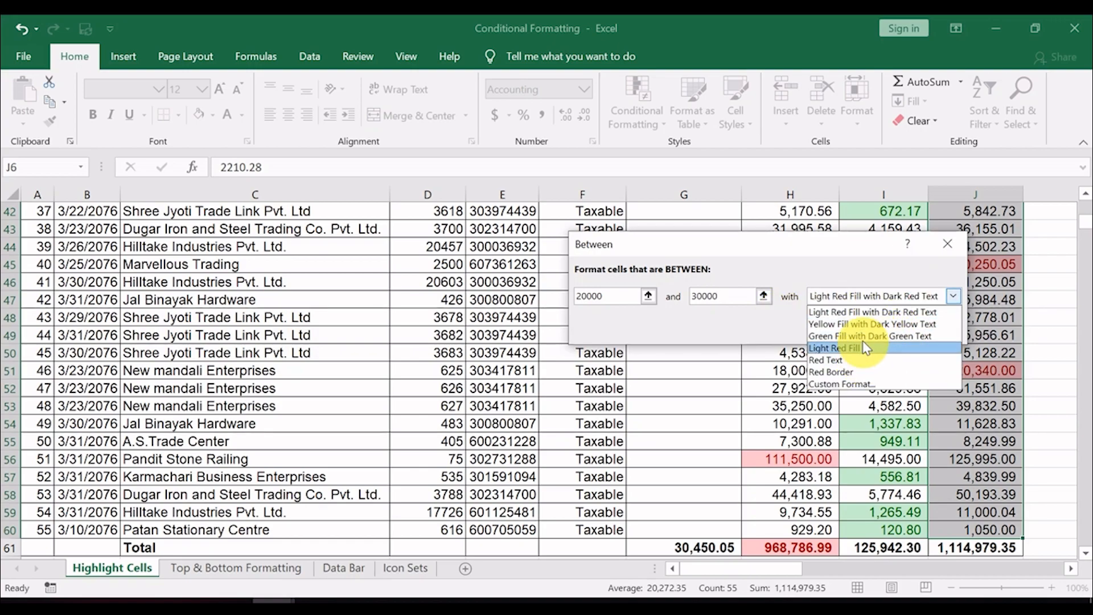
{"action": "left_click", "coordinate": [852, 385]}
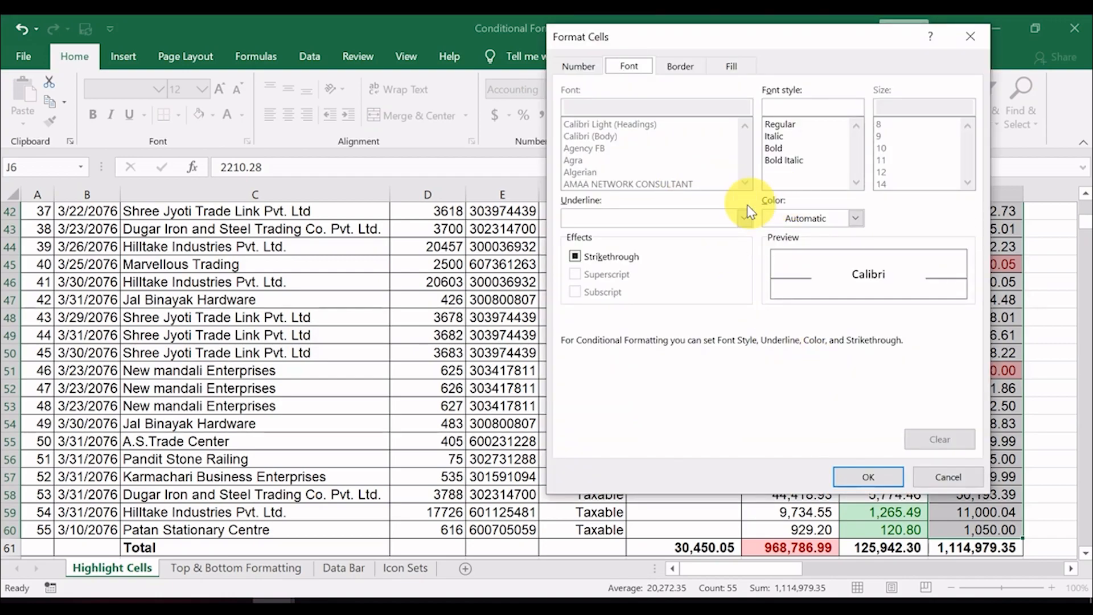
{"action": "left_click", "coordinate": [795, 150]}
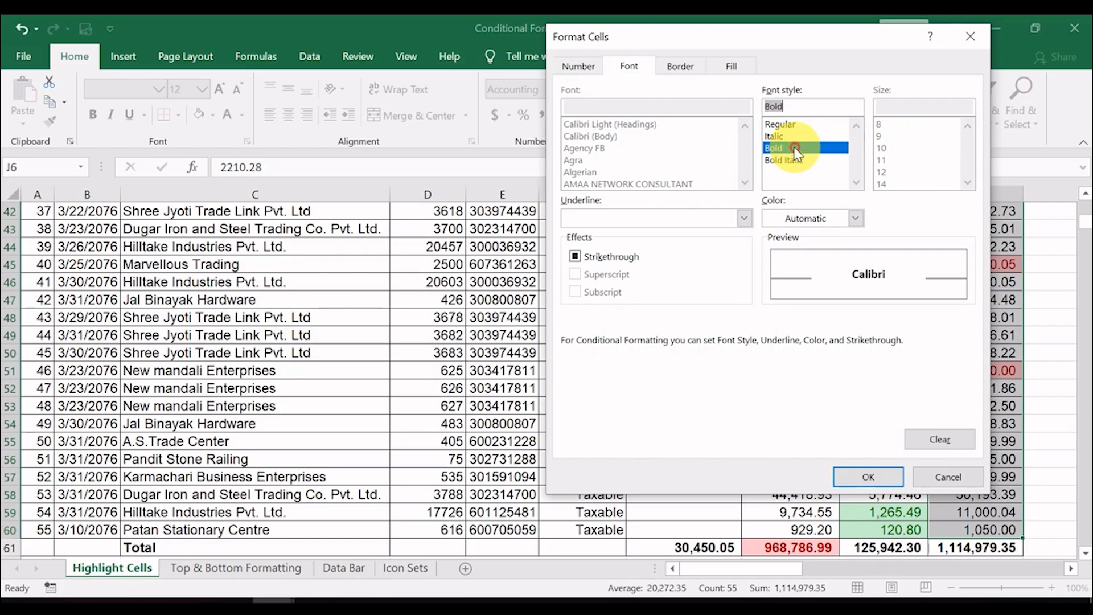
{"action": "left_click", "coordinate": [857, 220]}
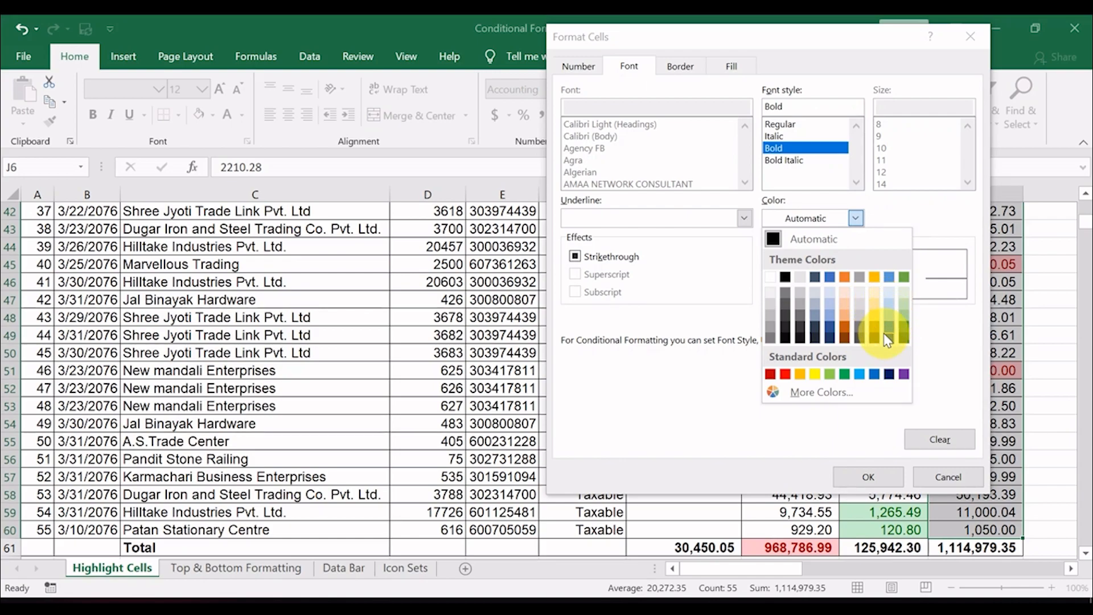
{"action": "left_click", "coordinate": [874, 375]}
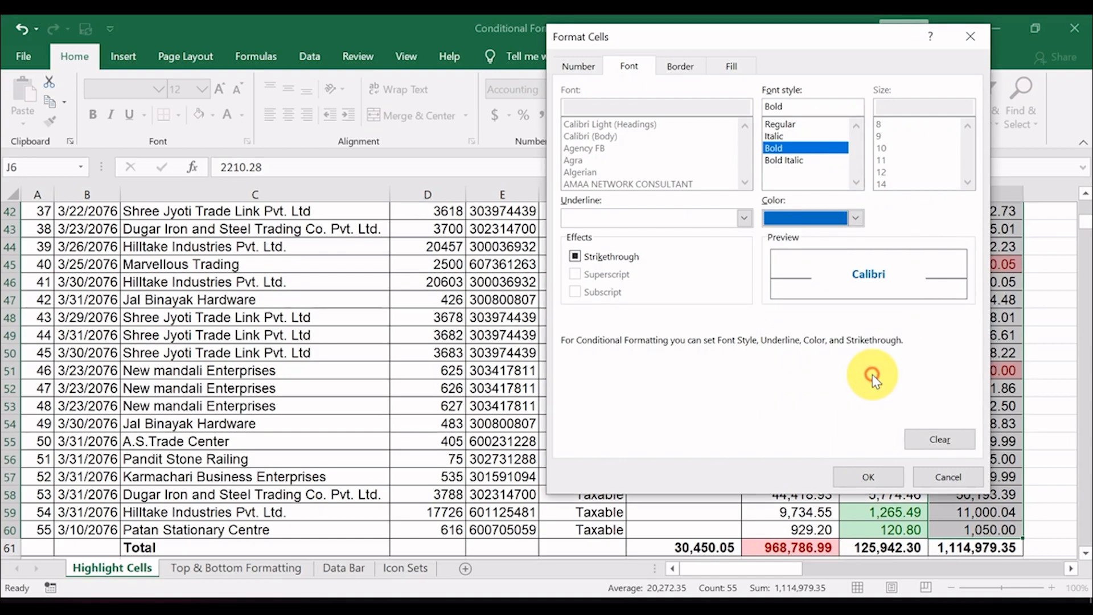
{"action": "left_click", "coordinate": [867, 477]}
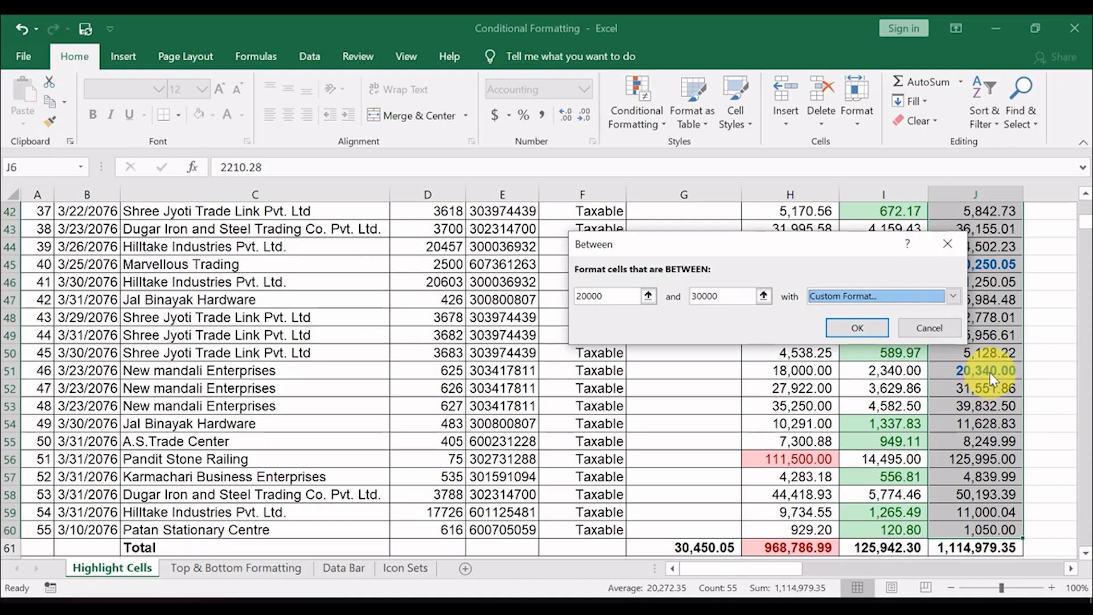
{"action": "left_click", "coordinate": [855, 329]}
{"action": "scroll", "coordinate": [844, 364], "scroll_direction": "up", "scroll_amount": 6}
{"action": "scroll", "coordinate": [843, 365], "scroll_direction": "up", "scroll_amount": 8}
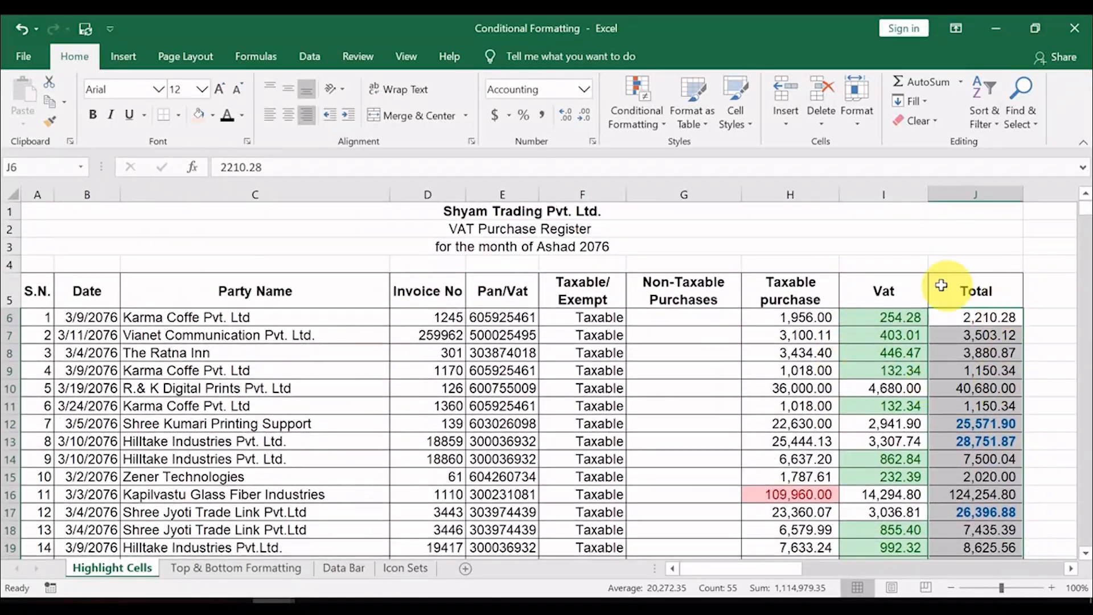
Select the Taxable/Exempt entries in F6:F60 and look through them for the two kinds of text
{"action": "left_click", "coordinate": [582, 336]}
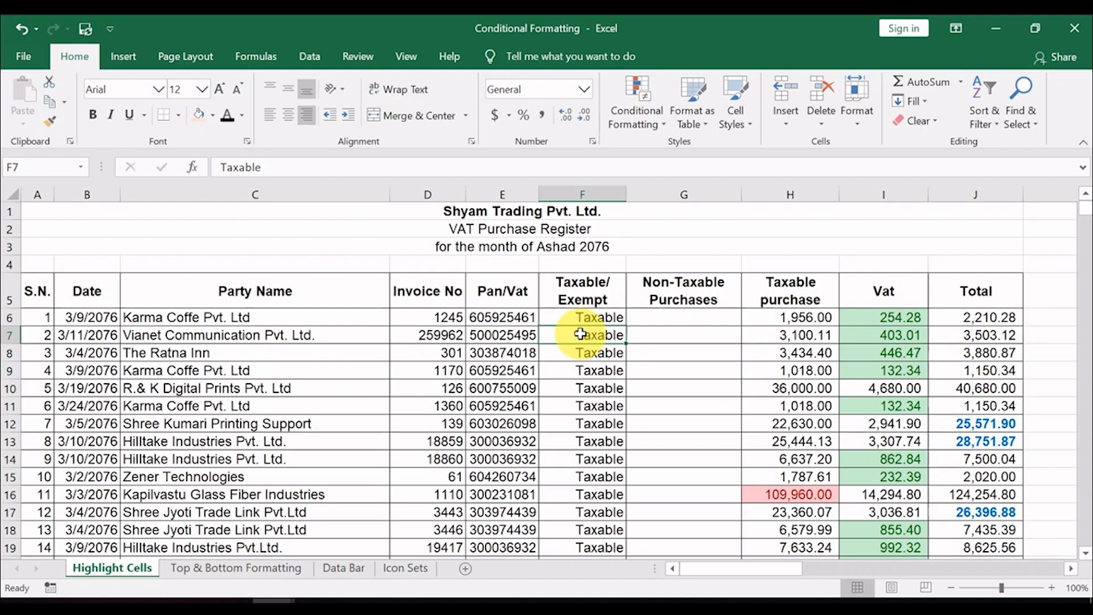
{"action": "key", "text": "Up"}
{"action": "key", "text": "ctrl+shift+Down"}
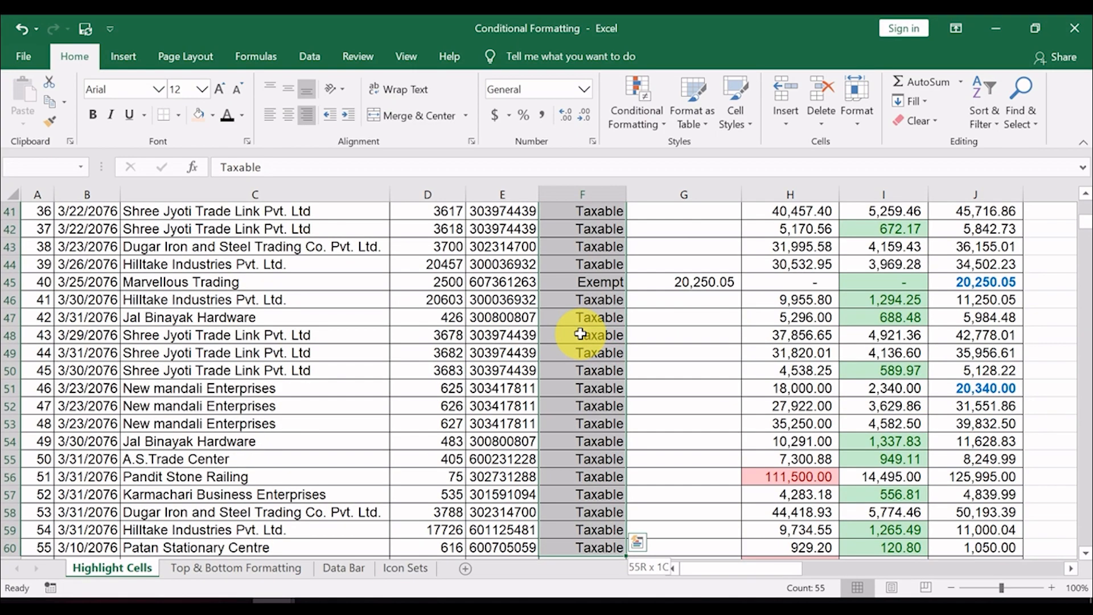
{"action": "key", "text": "shift+Down"}
{"action": "key", "text": "shift+Down"}
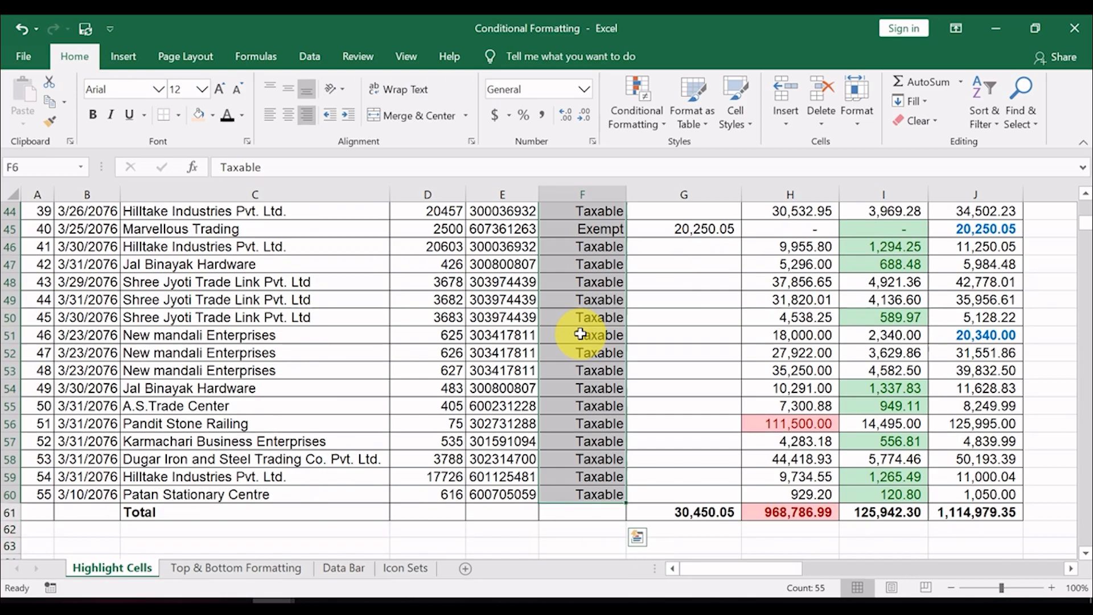
{"action": "scroll", "coordinate": [581, 335], "scroll_direction": "up", "scroll_amount": 8}
{"action": "scroll", "coordinate": [581, 335], "scroll_direction": "up", "scroll_amount": 5}
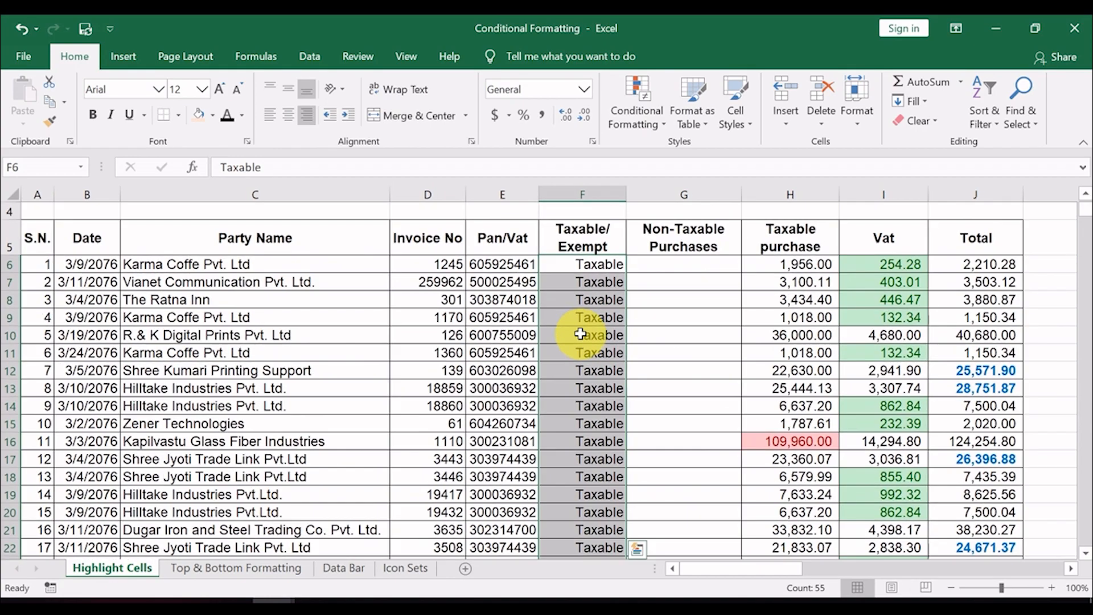
{"action": "scroll", "coordinate": [581, 335], "scroll_direction": "up", "scroll_amount": 1}
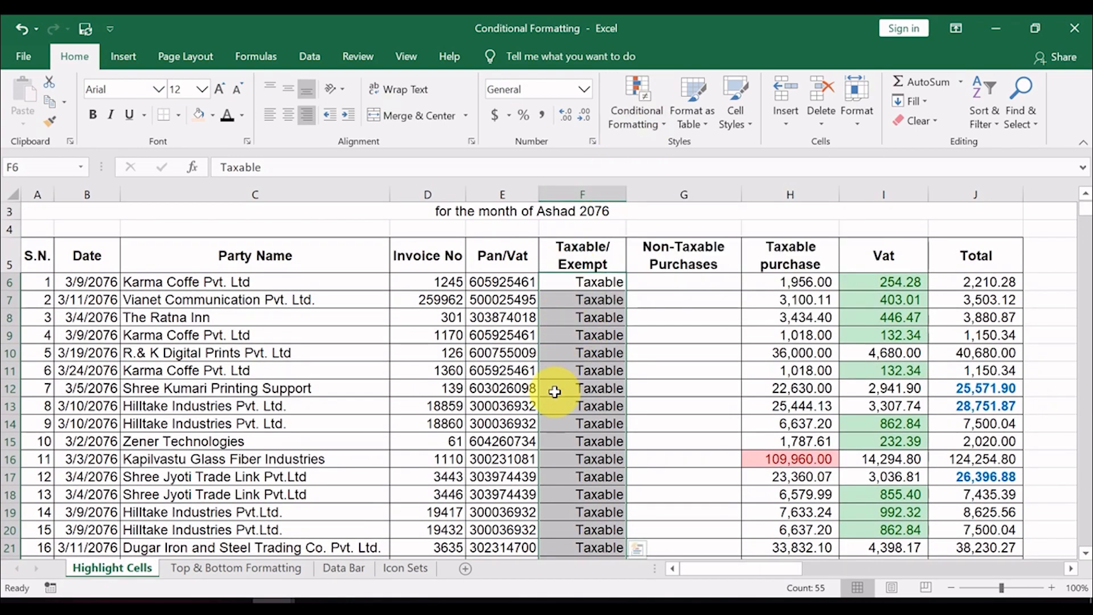
{"action": "scroll", "coordinate": [556, 392], "scroll_direction": "down", "scroll_amount": 7}
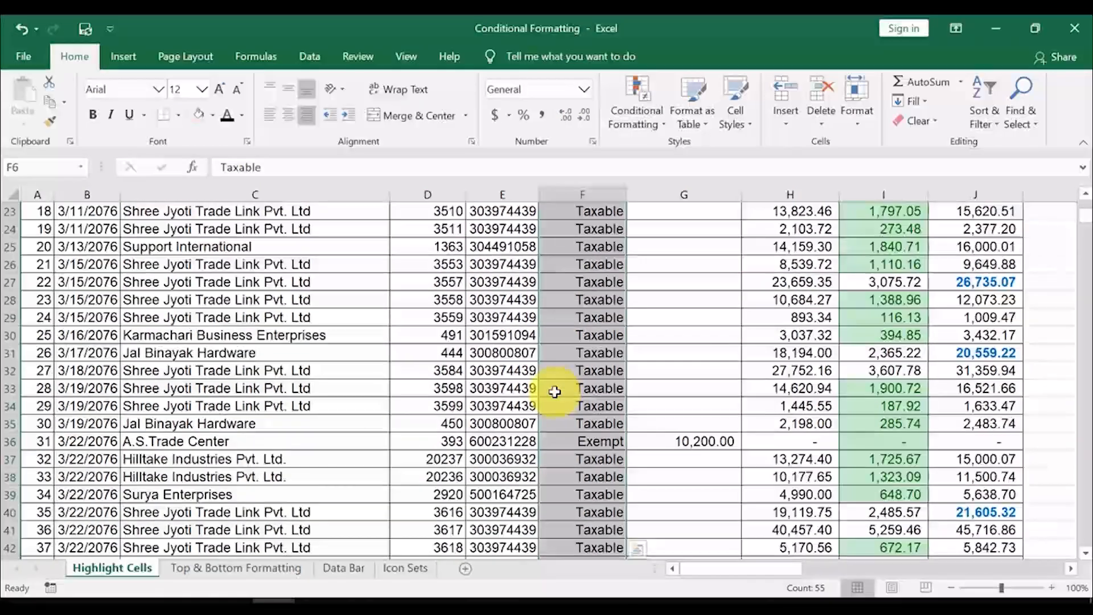
{"action": "scroll", "coordinate": [556, 392], "scroll_direction": "down", "scroll_amount": 2}
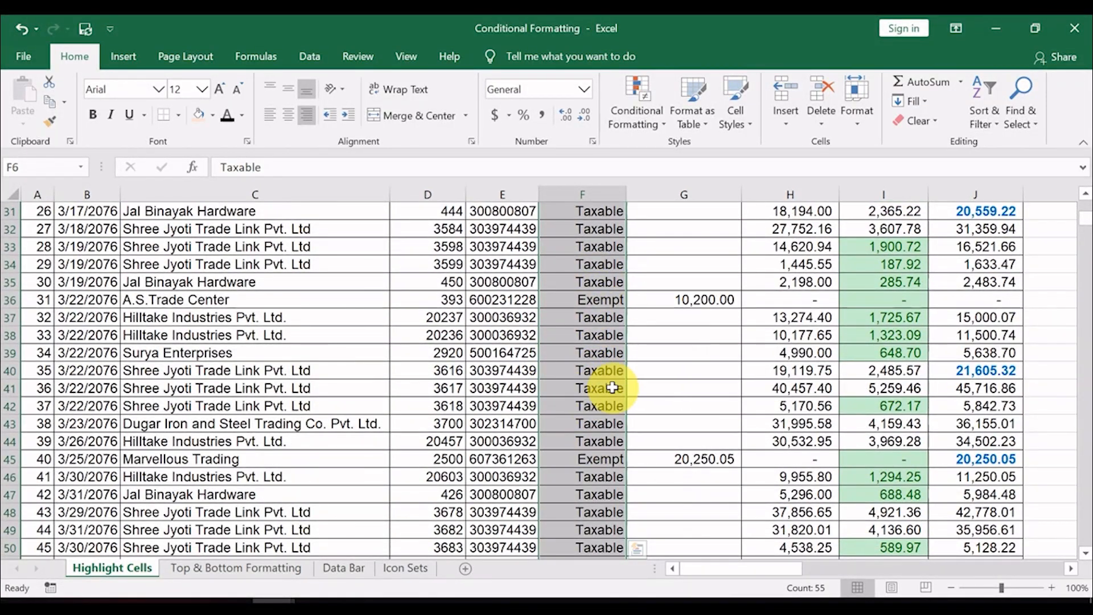
{"action": "scroll", "coordinate": [608, 378], "scroll_direction": "up", "scroll_amount": 10}
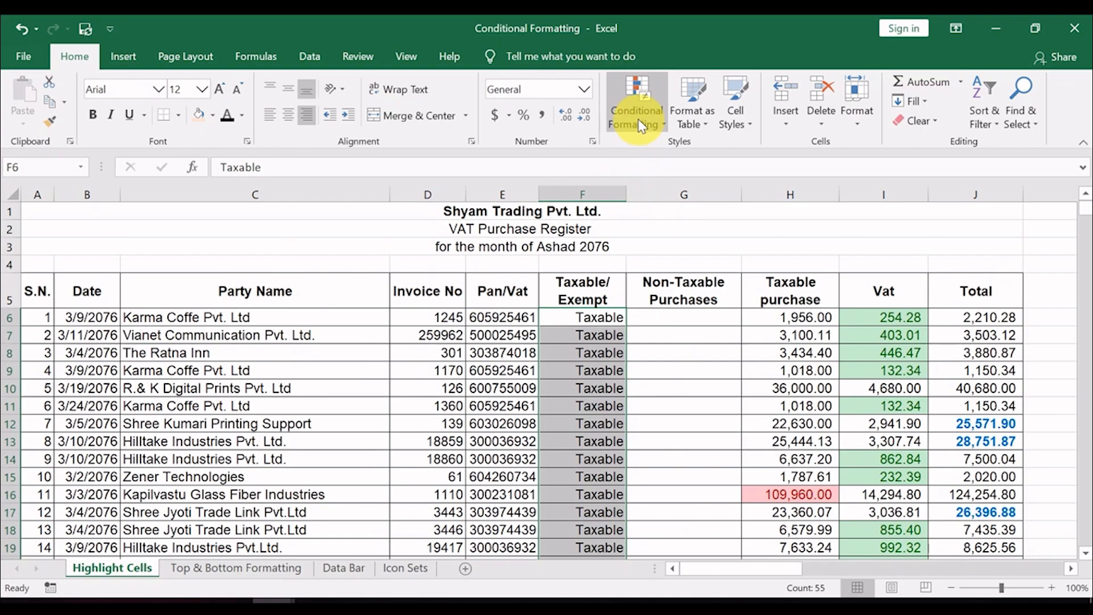
Apply a Text That Contains rule for "Exempt" with Light Red Fill to the selected Taxable/Exempt entries
{"action": "left_click", "coordinate": [641, 122]}
{"action": "mouse_move", "coordinate": [692, 154]}
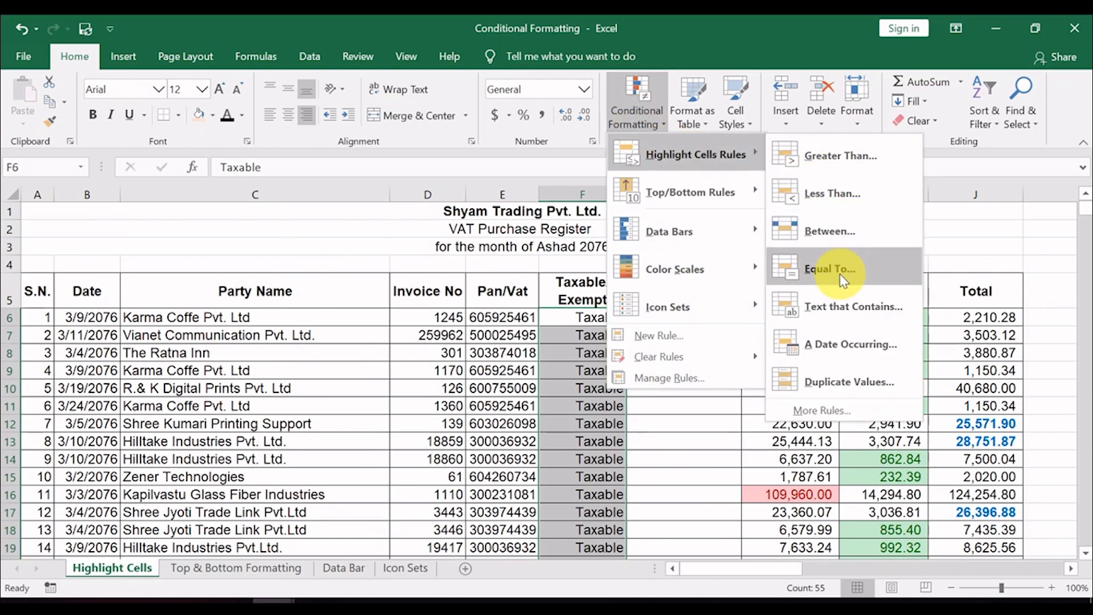
{"action": "left_click", "coordinate": [841, 311]}
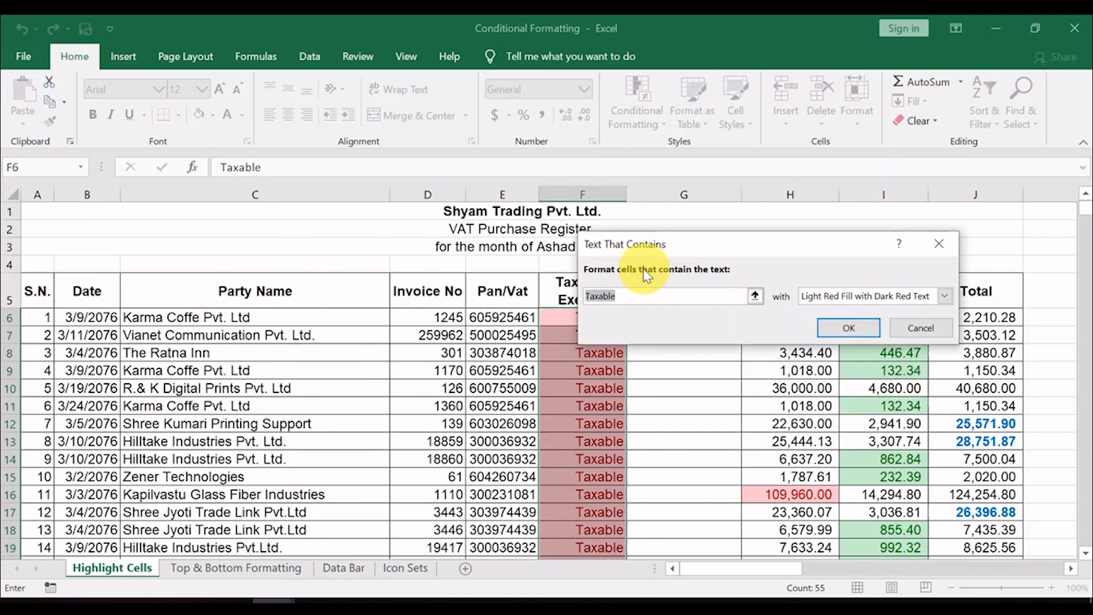
{"action": "type", "text": "Exempt"}
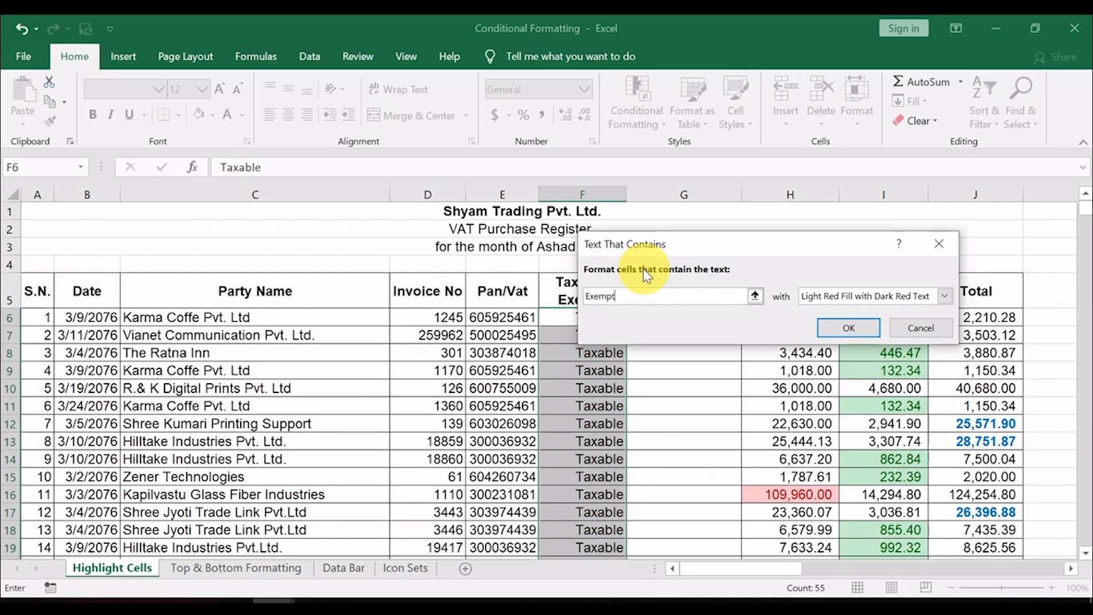
{"action": "left_click", "coordinate": [944, 301]}
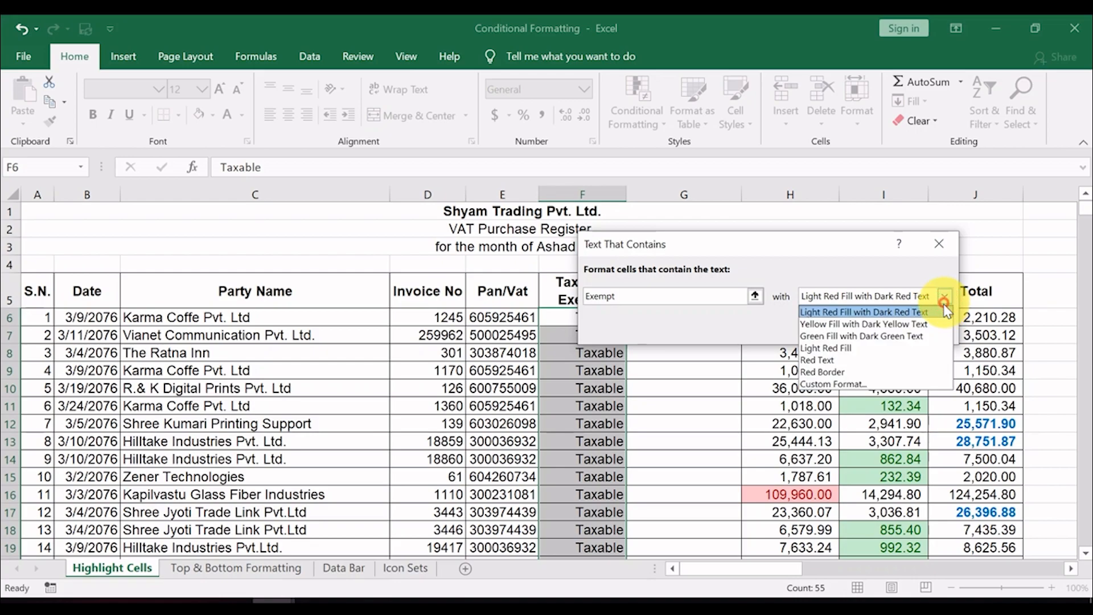
{"action": "left_click", "coordinate": [877, 348]}
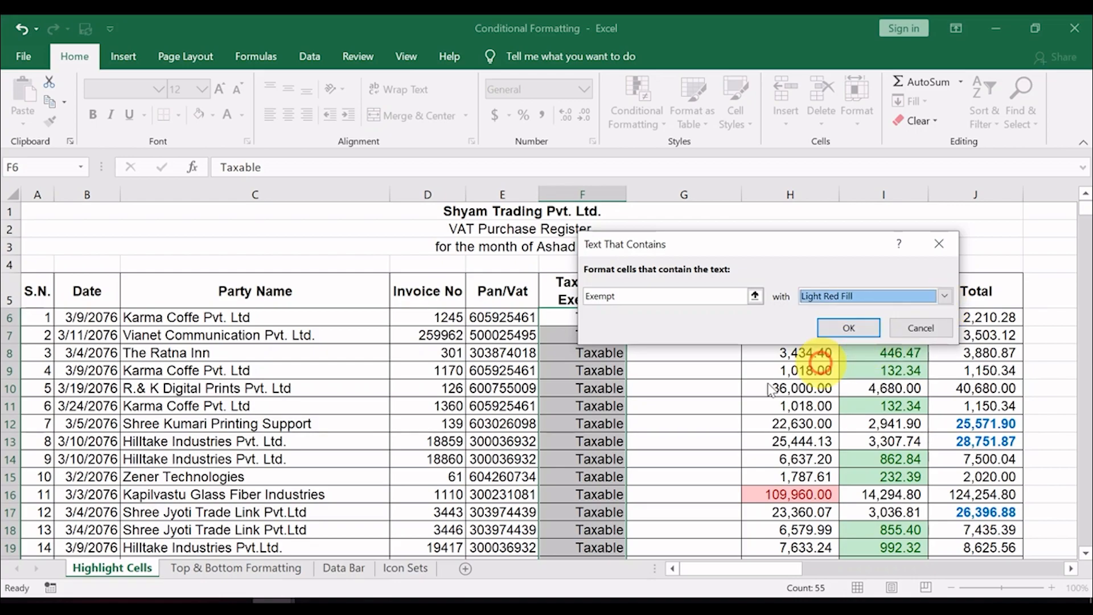
{"action": "left_click", "coordinate": [848, 328]}
Examine which entries in the Taxable/Exempt column are highlighted throughout the register
{"action": "scroll", "coordinate": [586, 456], "scroll_direction": "down", "scroll_amount": 7}
{"action": "scroll", "coordinate": [587, 456], "scroll_direction": "down", "scroll_amount": 4}
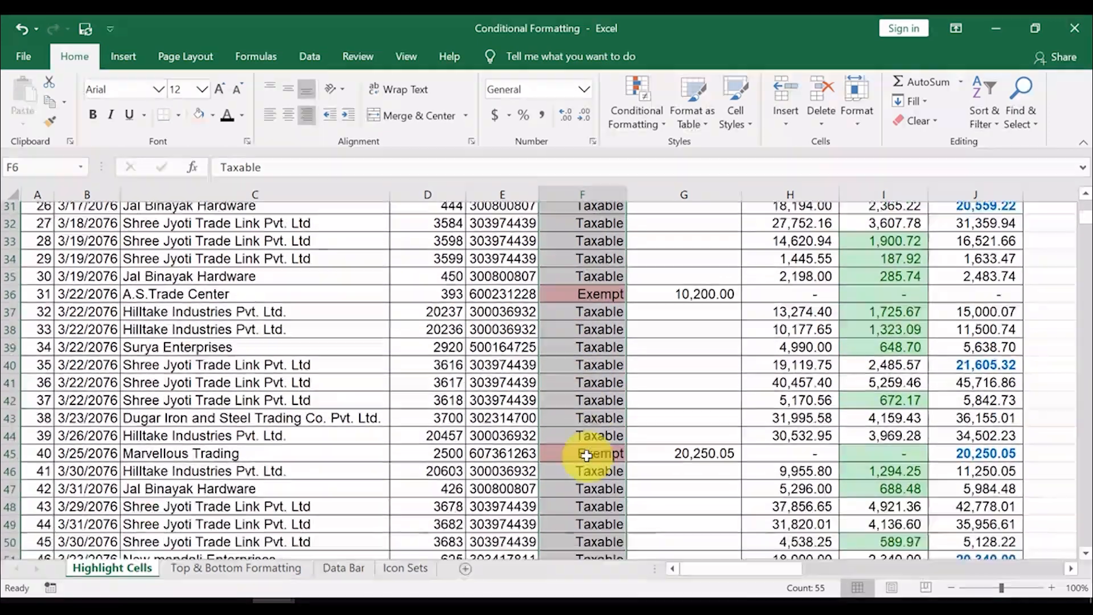
{"action": "scroll", "coordinate": [611, 329], "scroll_direction": "up", "scroll_amount": 8}
{"action": "scroll", "coordinate": [611, 330], "scroll_direction": "down", "scroll_amount": 10}
{"action": "scroll", "coordinate": [592, 308], "scroll_direction": "up", "scroll_amount": 3}
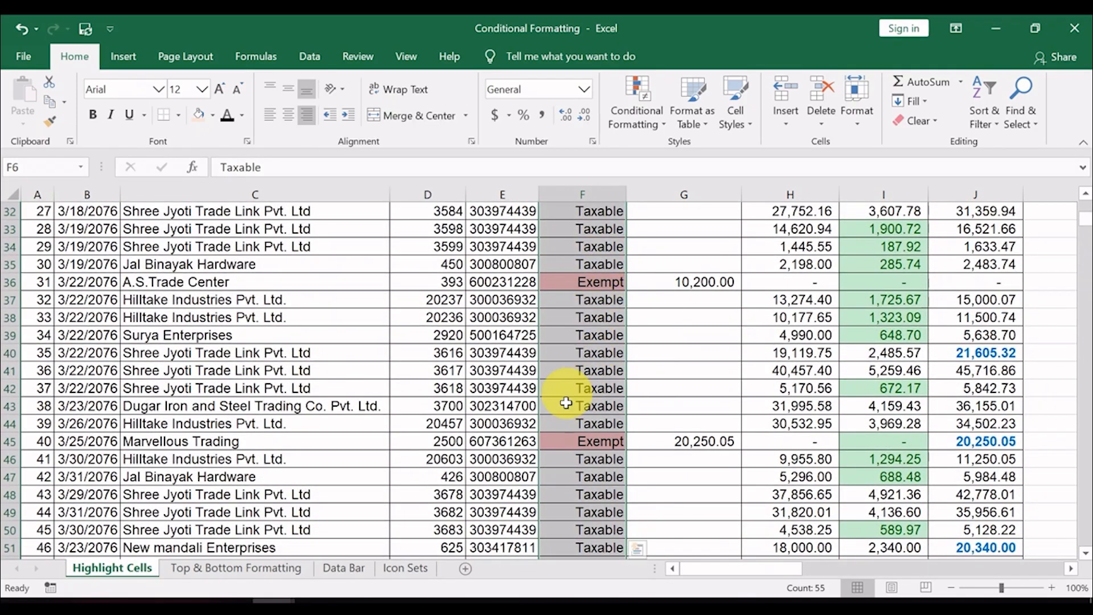
{"action": "left_click", "coordinate": [586, 336]}
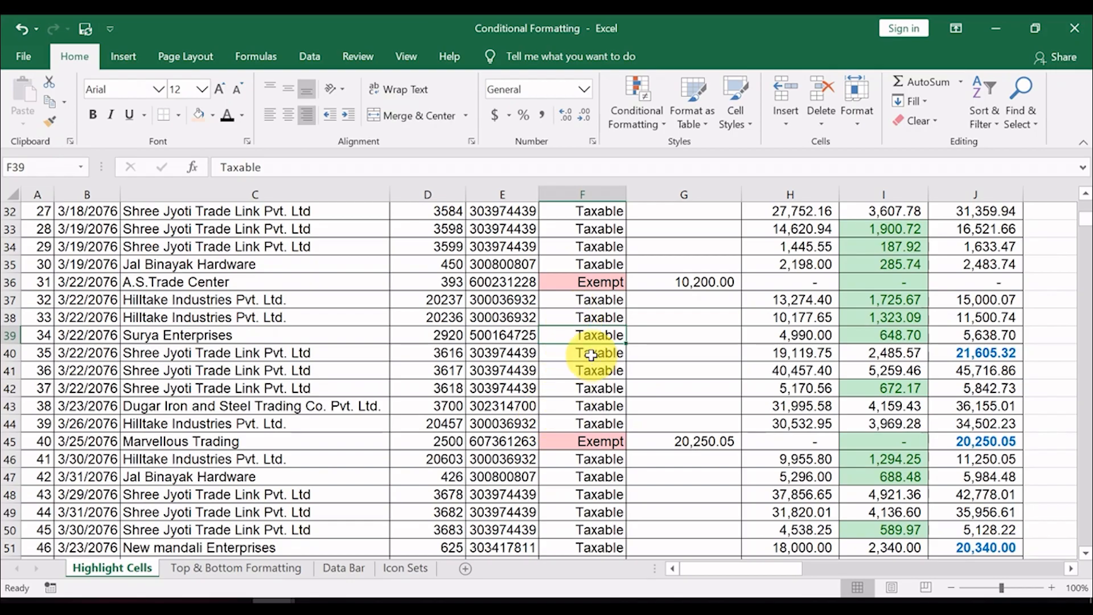
{"action": "scroll", "coordinate": [593, 354], "scroll_direction": "down", "scroll_amount": 5}
{"action": "scroll", "coordinate": [591, 356], "scroll_direction": "up", "scroll_amount": 9}
{"action": "scroll", "coordinate": [591, 355], "scroll_direction": "up", "scroll_amount": 6}
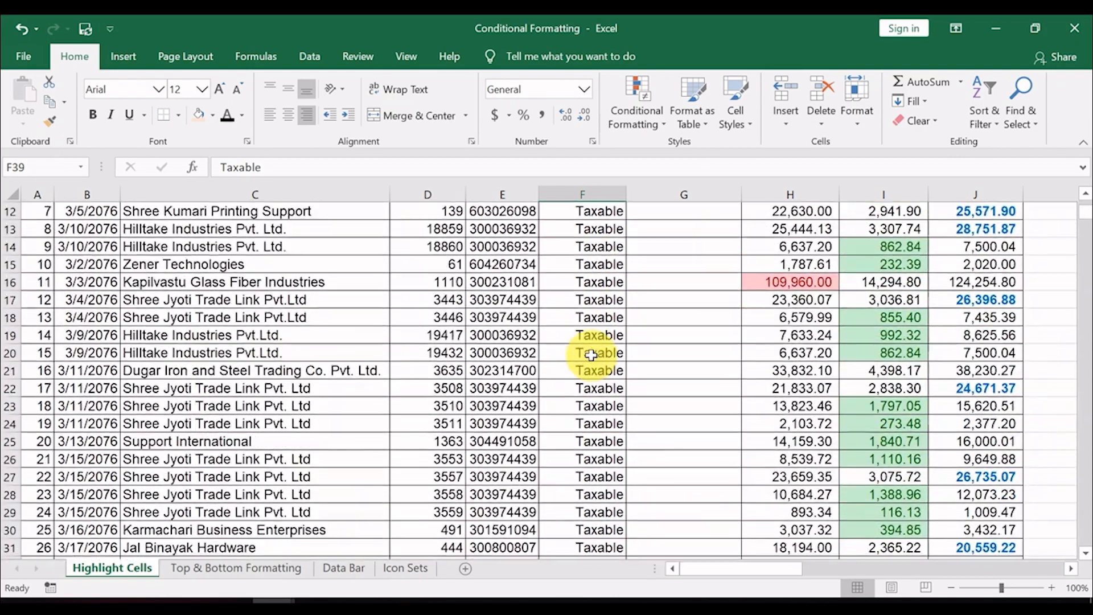
{"action": "scroll", "coordinate": [592, 354], "scroll_direction": "down", "scroll_amount": 2}
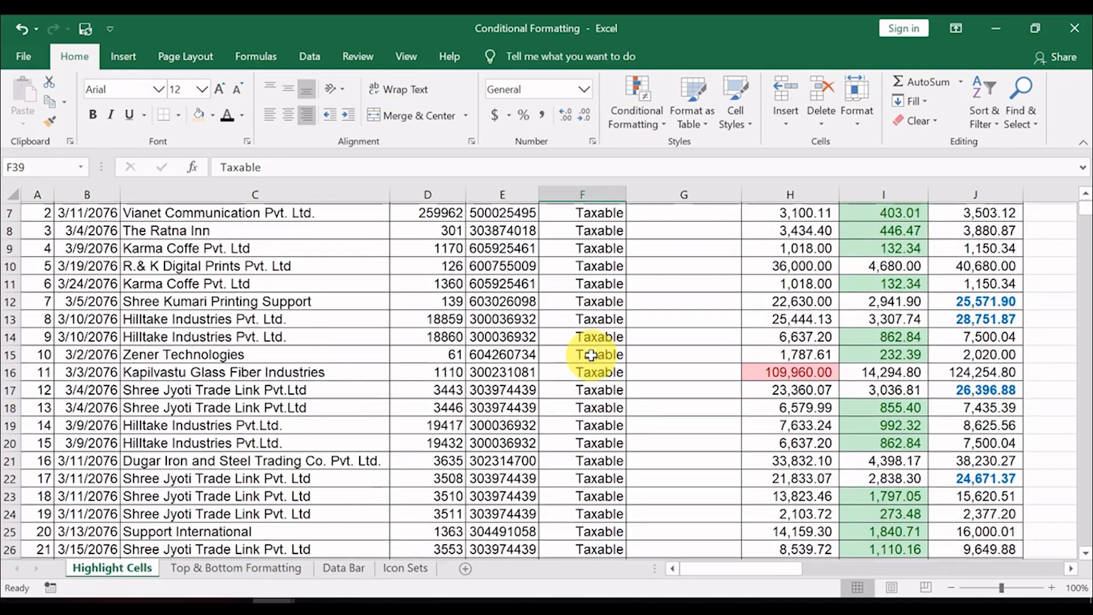
{"action": "scroll", "coordinate": [592, 355], "scroll_direction": "up", "scroll_amount": 2}
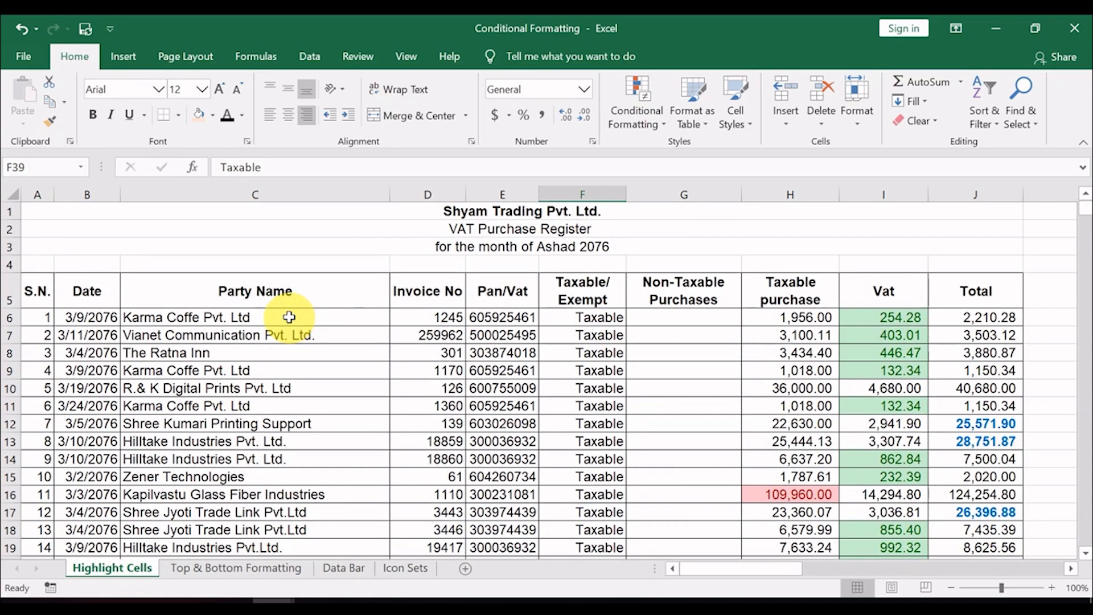
Select the Party Name entries in C6:C60 and start a Duplicate Values highlighting rule for them
{"action": "left_click", "coordinate": [289, 317]}
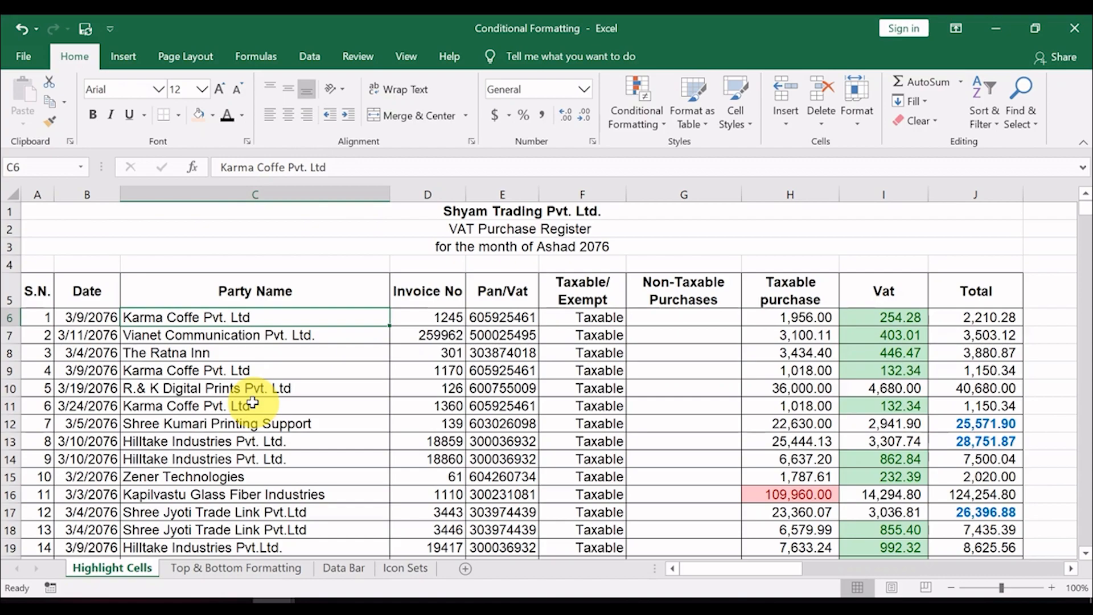
{"action": "key", "text": "ctrl+shift+Down"}
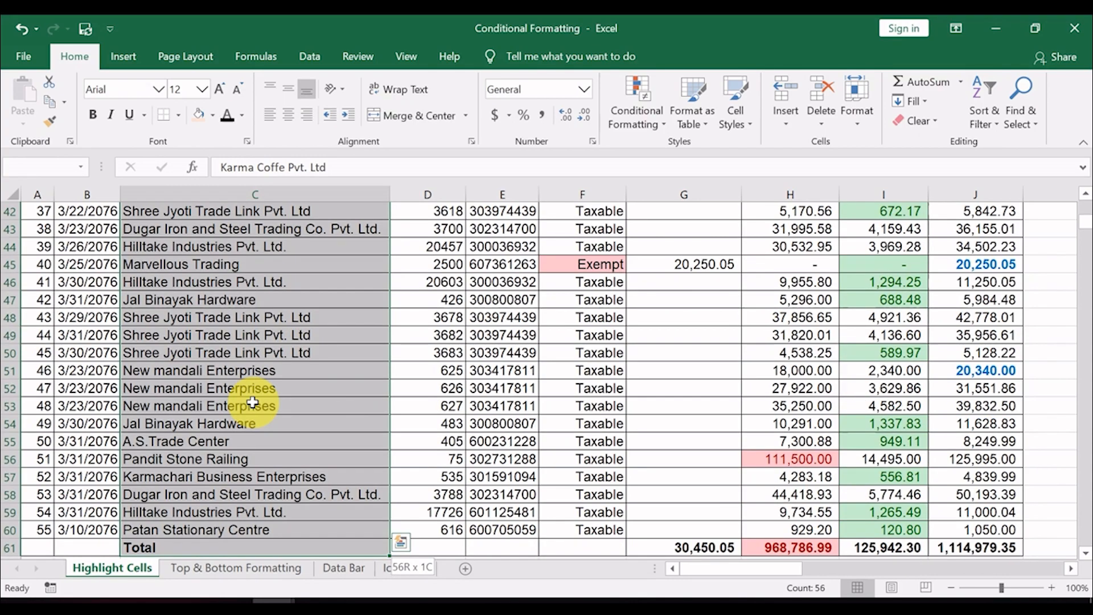
{"action": "left_click", "coordinate": [637, 113]}
{"action": "mouse_move", "coordinate": [693, 157]}
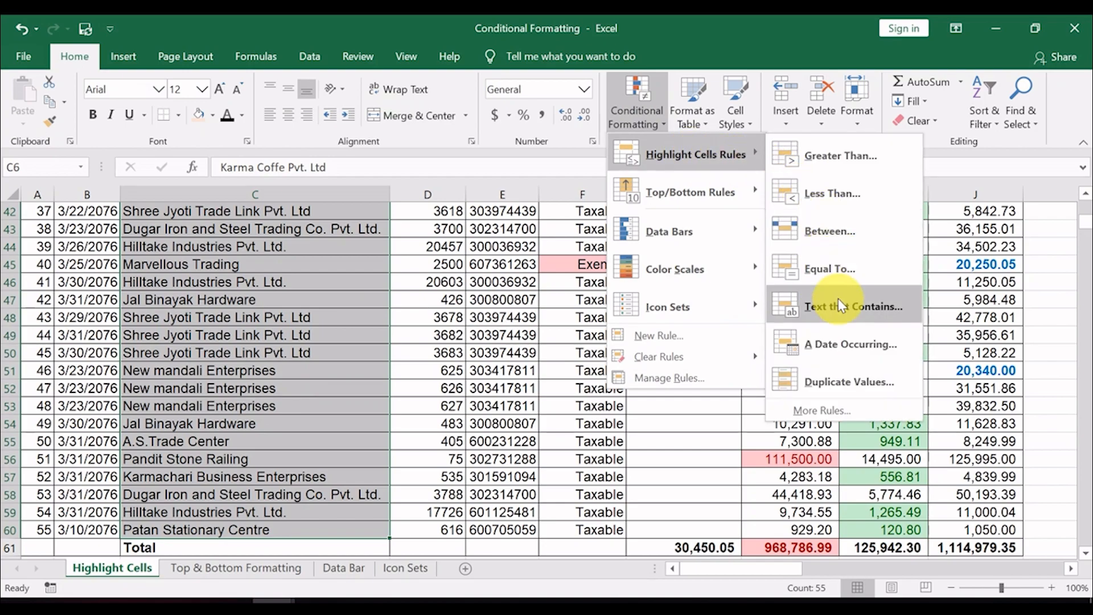
{"action": "left_click", "coordinate": [836, 383]}
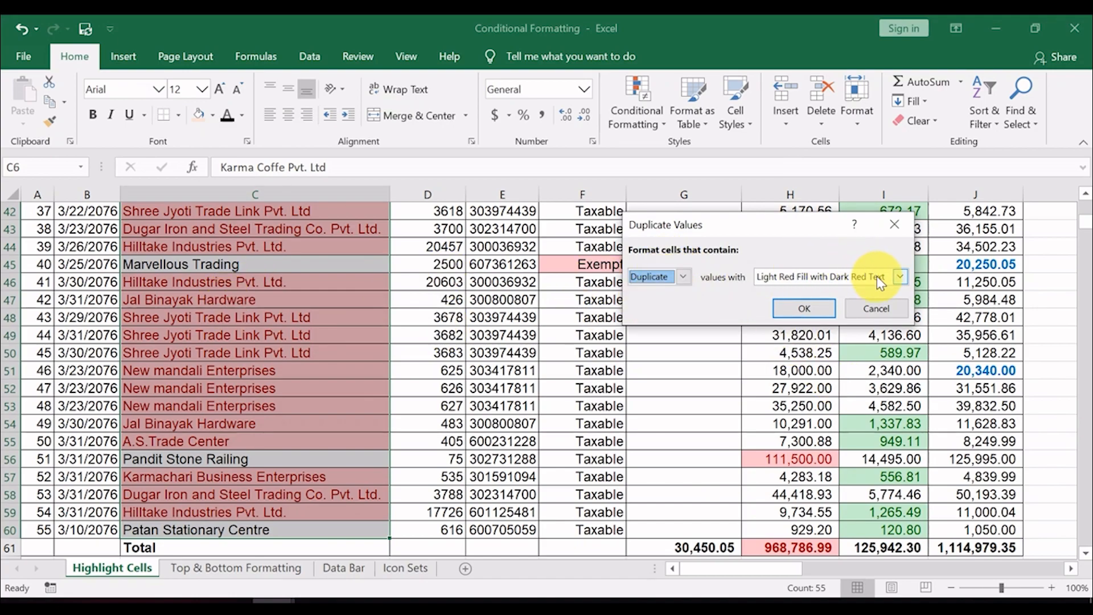
Preview the rule on Unique values instead and return it to Duplicate
{"action": "left_click", "coordinate": [667, 282]}
{"action": "left_click", "coordinate": [665, 302]}
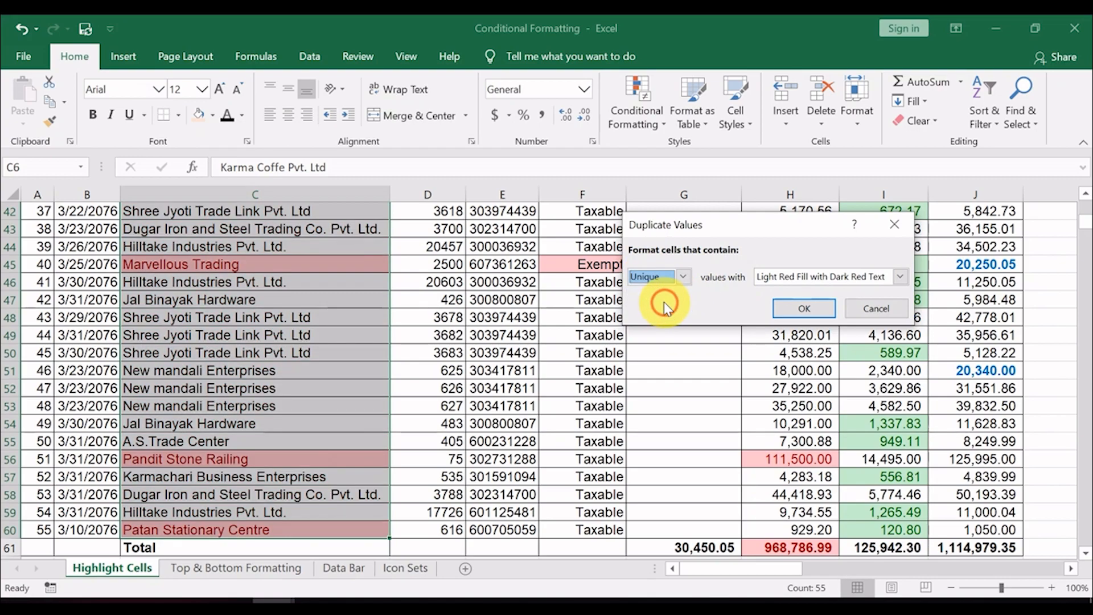
{"action": "left_click", "coordinate": [667, 275]}
{"action": "left_click", "coordinate": [664, 290]}
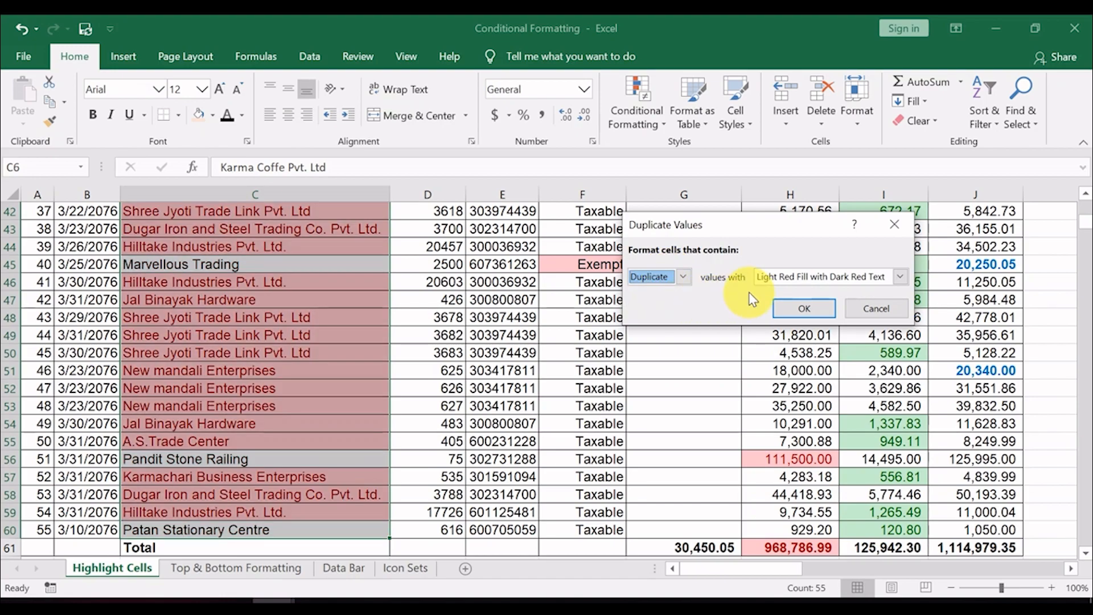
Format the duplicate party names with Yellow Fill with Dark Yellow Text and apply the rule
{"action": "left_click", "coordinate": [852, 275]}
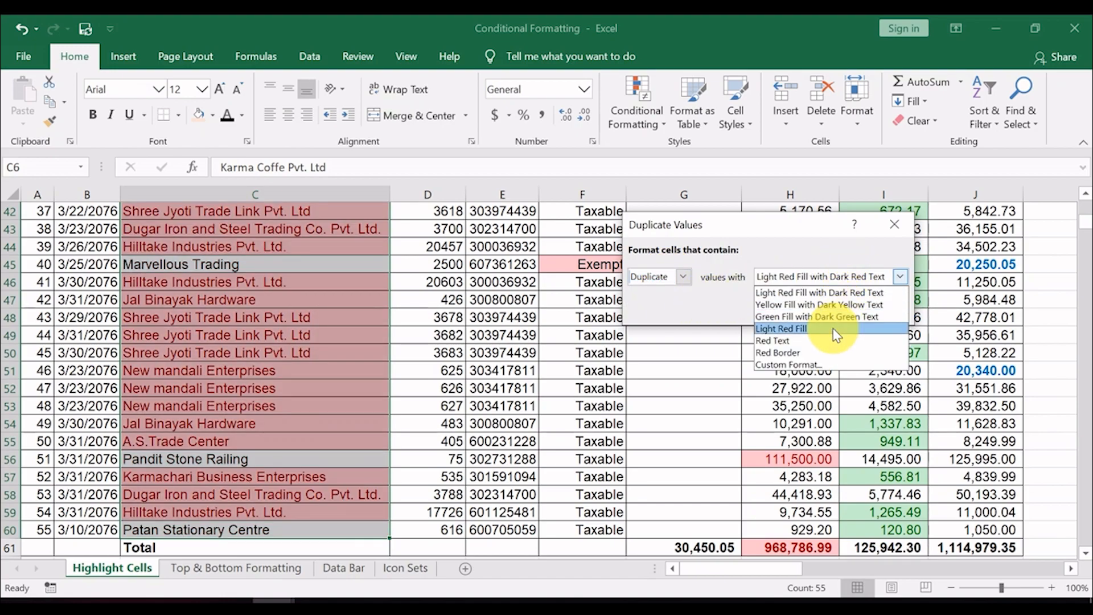
{"action": "left_click", "coordinate": [819, 305]}
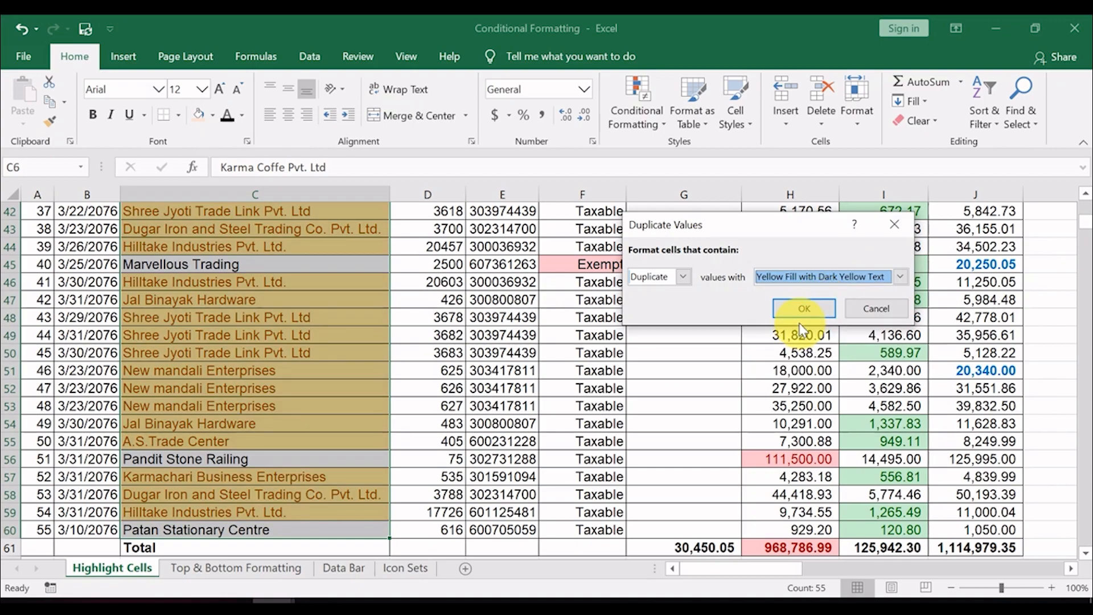
{"action": "left_click", "coordinate": [811, 308]}
Examine which party names are highlighted as duplicates throughout the register
{"action": "scroll", "coordinate": [436, 407], "scroll_direction": "up", "scroll_amount": 14}
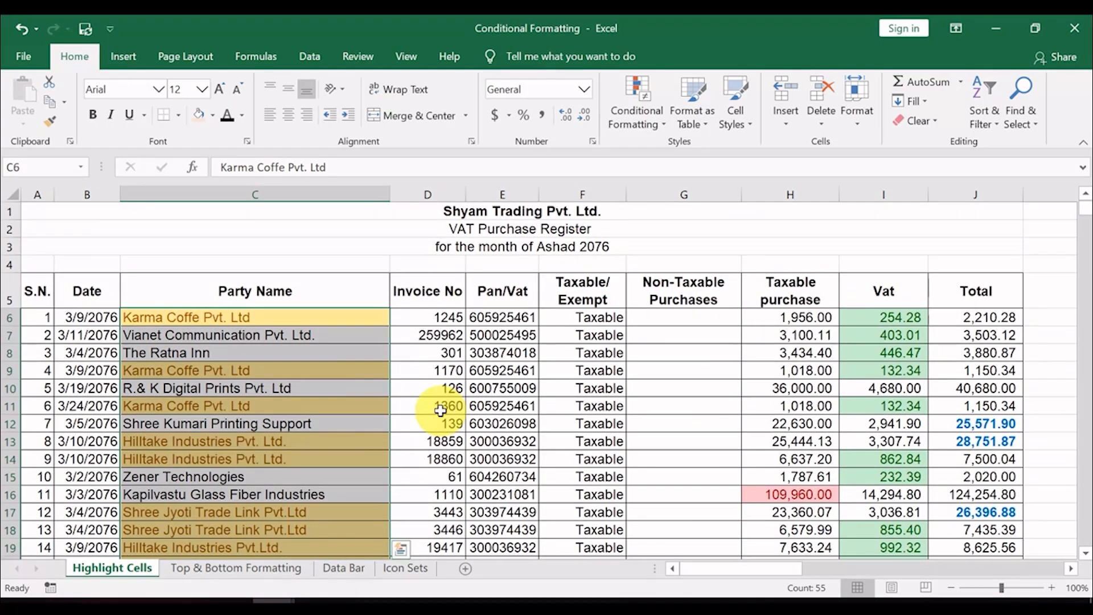
{"action": "left_click", "coordinate": [268, 337]}
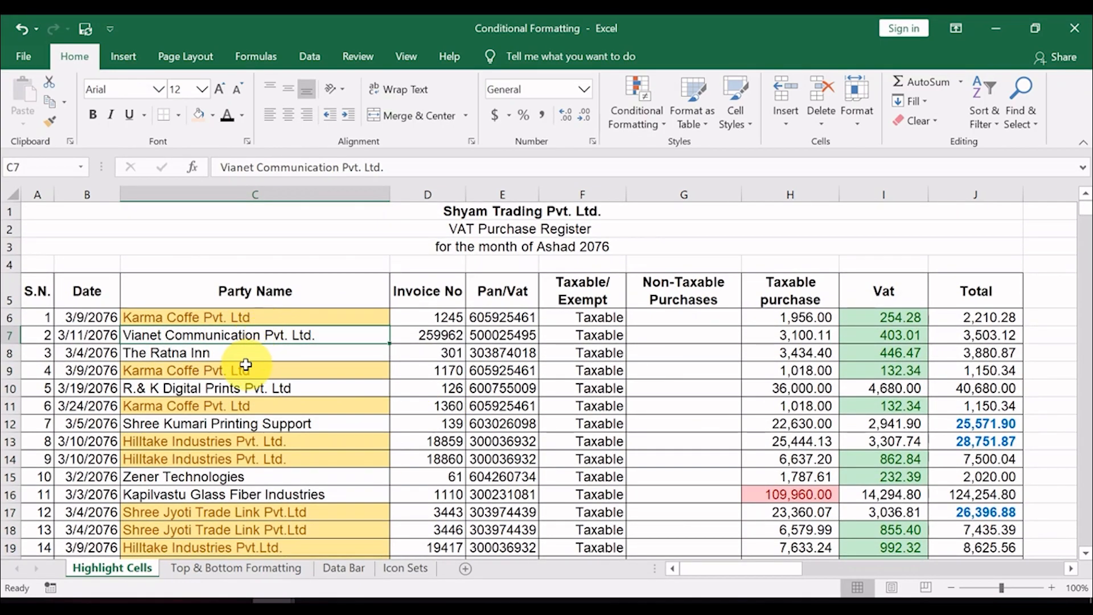
{"action": "key", "text": "Up"}
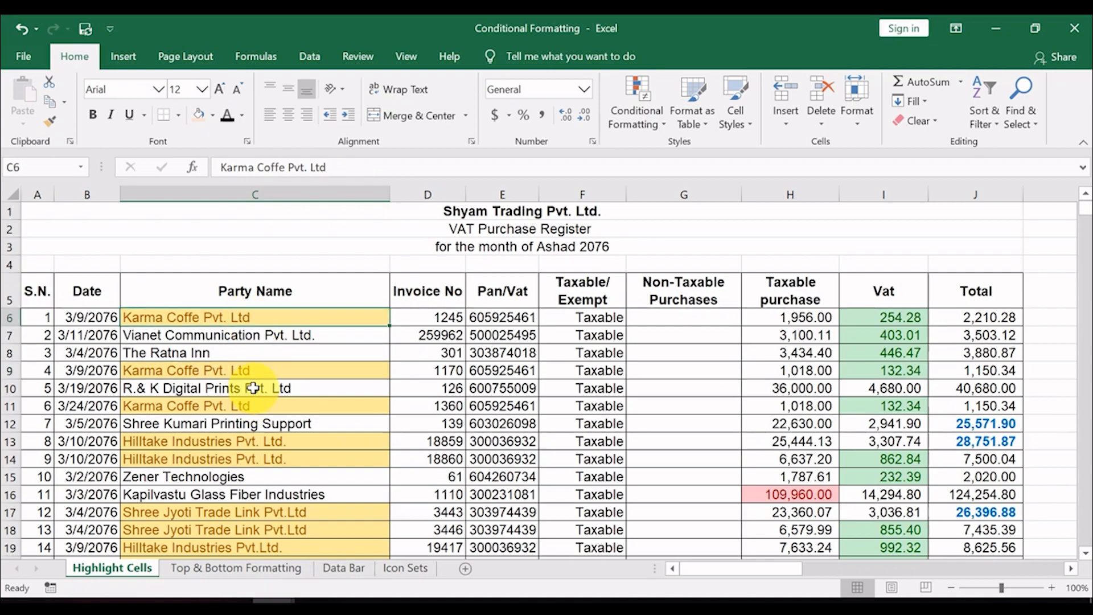
{"action": "left_click", "coordinate": [250, 406]}
{"action": "left_click", "coordinate": [249, 438]}
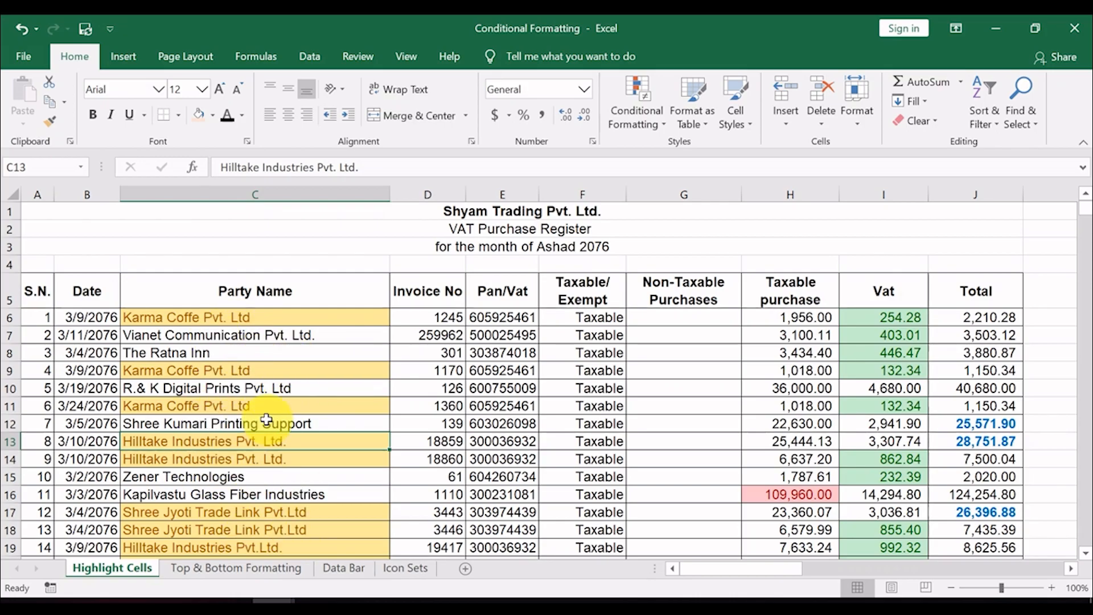
{"action": "scroll", "coordinate": [266, 419], "scroll_direction": "down", "scroll_amount": 5}
{"action": "scroll", "coordinate": [267, 420], "scroll_direction": "down", "scroll_amount": 4}
{"action": "scroll", "coordinate": [266, 419], "scroll_direction": "up", "scroll_amount": 9}
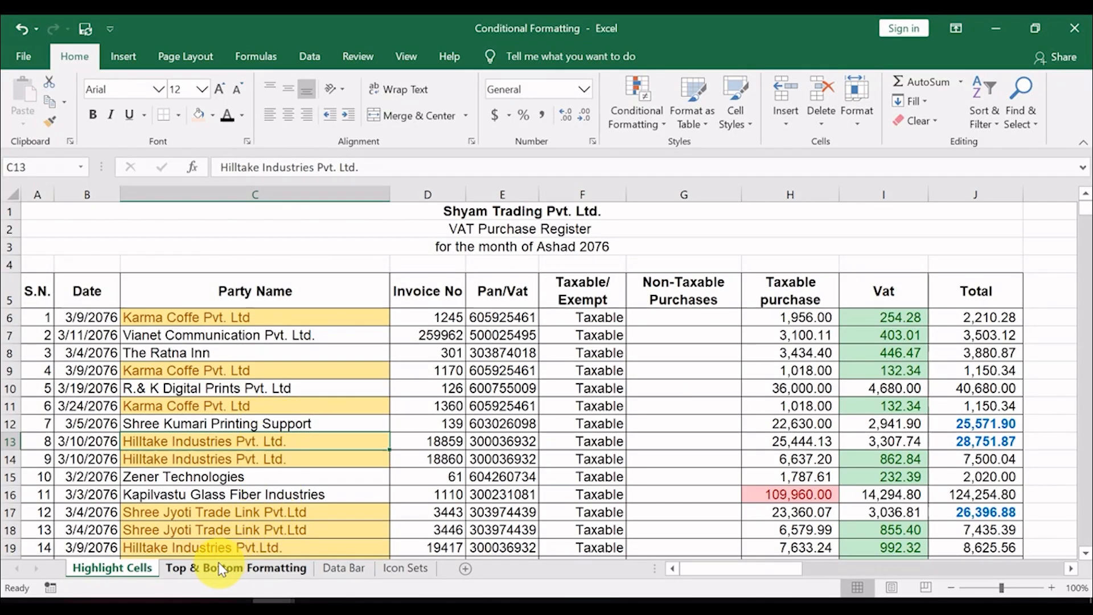
On the Top & Bottom Formatting sheet, select the Monthly Turnover values in C5:C31 and start a Top 10 Items rule for them
{"action": "left_click", "coordinate": [179, 575]}
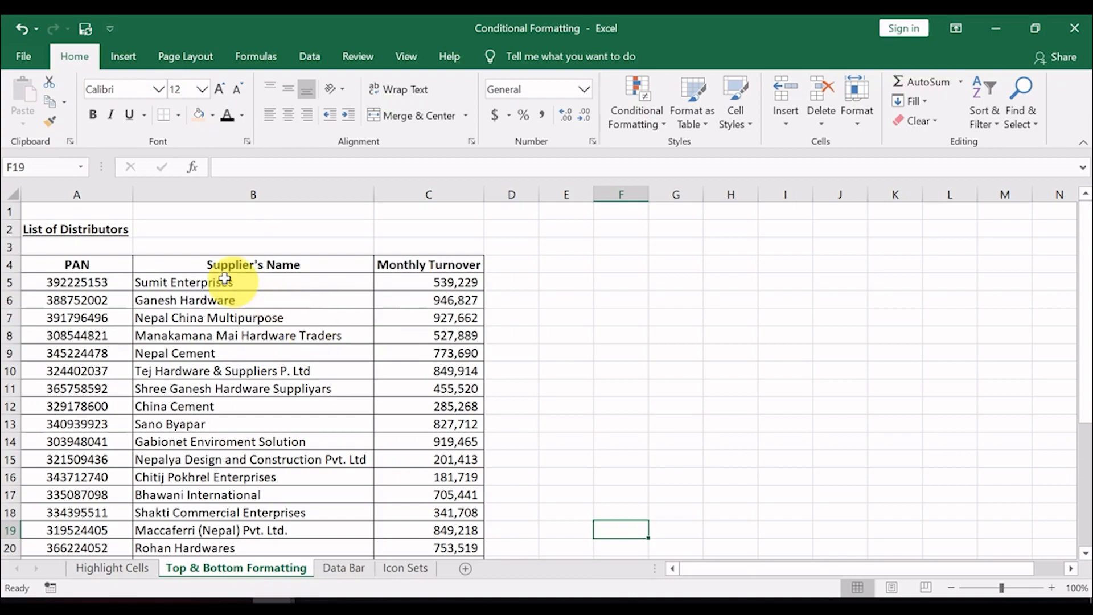
{"action": "left_click", "coordinate": [403, 292]}
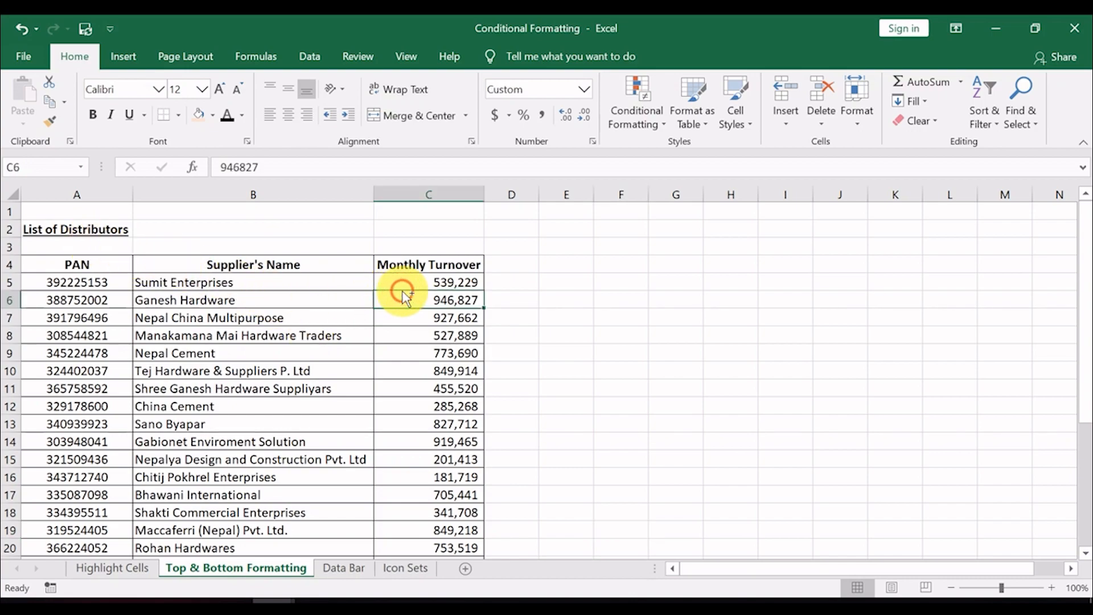
{"action": "key", "text": "ctrl+Down"}
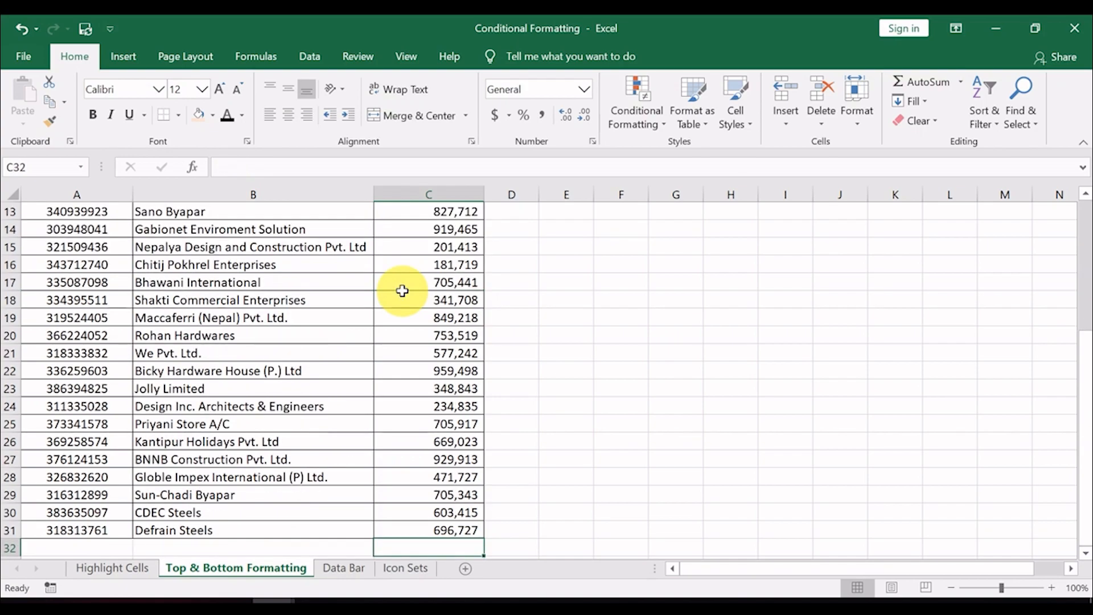
{"action": "key", "text": "ctrl+shift+Up"}
{"action": "key", "text": "shift+Down"}
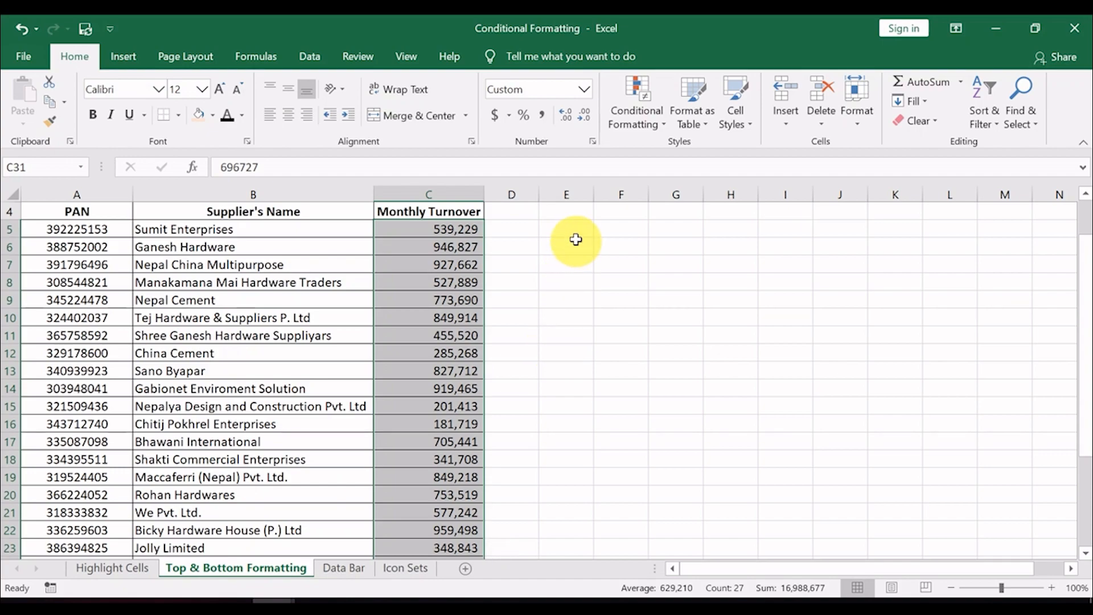
{"action": "left_click", "coordinate": [641, 129]}
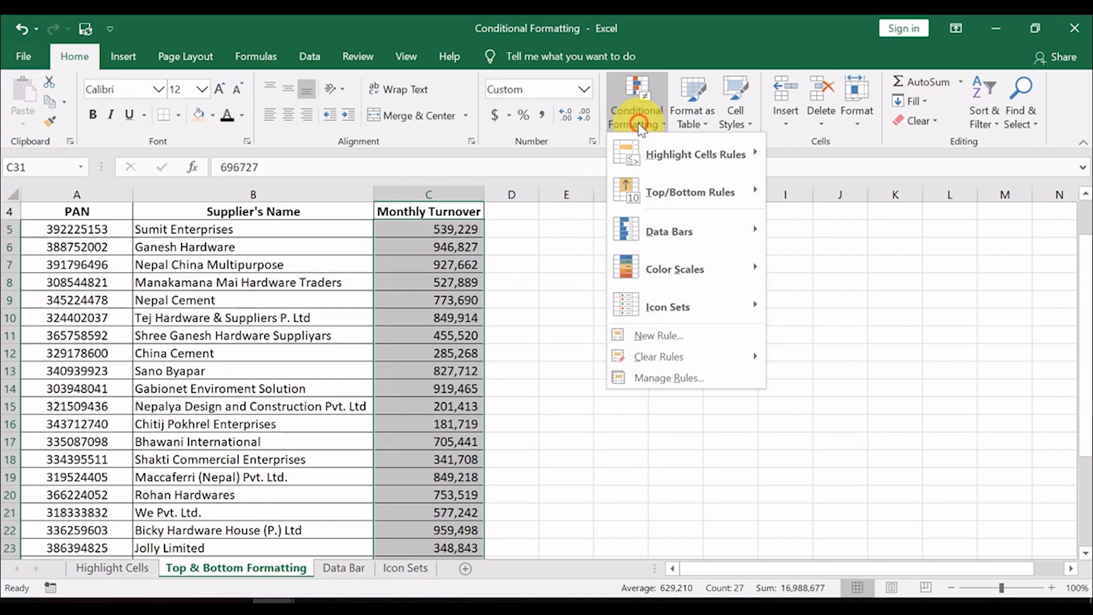
{"action": "left_click", "coordinate": [698, 193]}
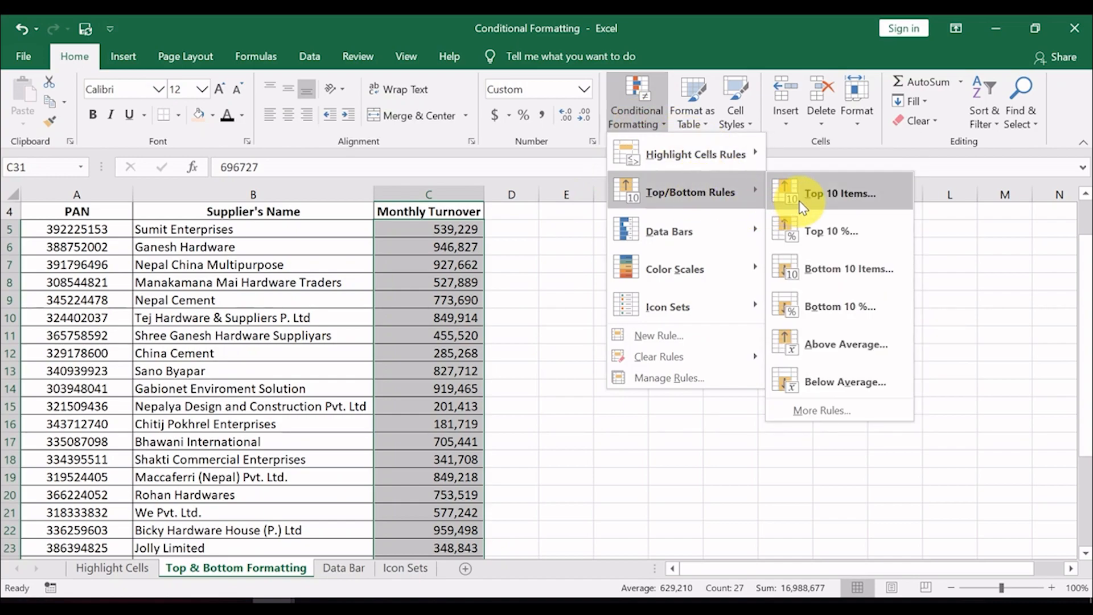
{"action": "left_click", "coordinate": [815, 194]}
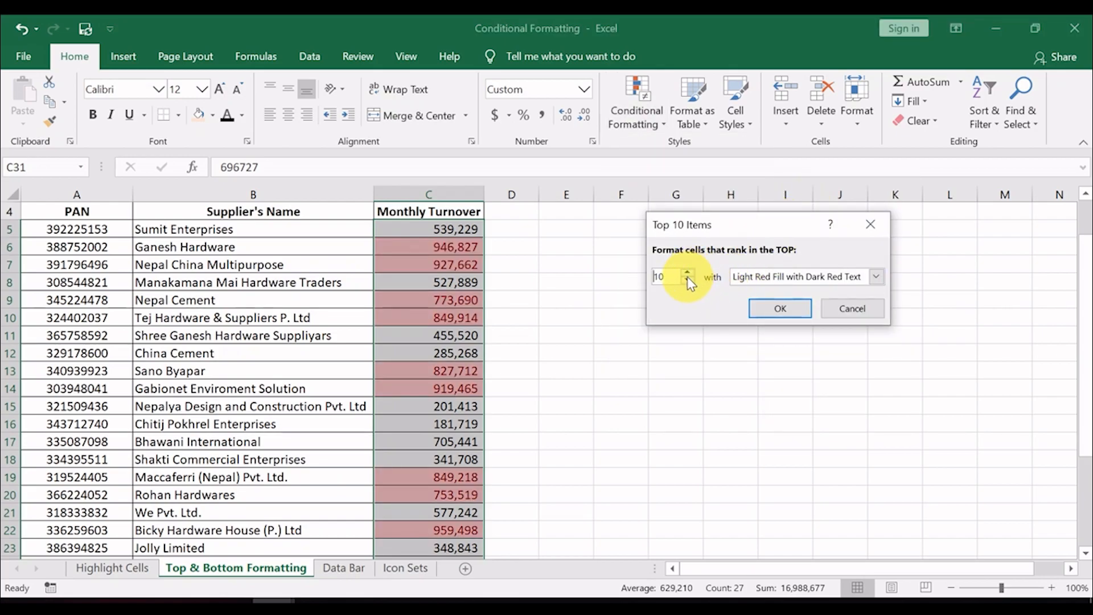
Try the top-ranking rule with 5 items and set the rank back to 10
{"action": "left_click", "coordinate": [658, 277]}
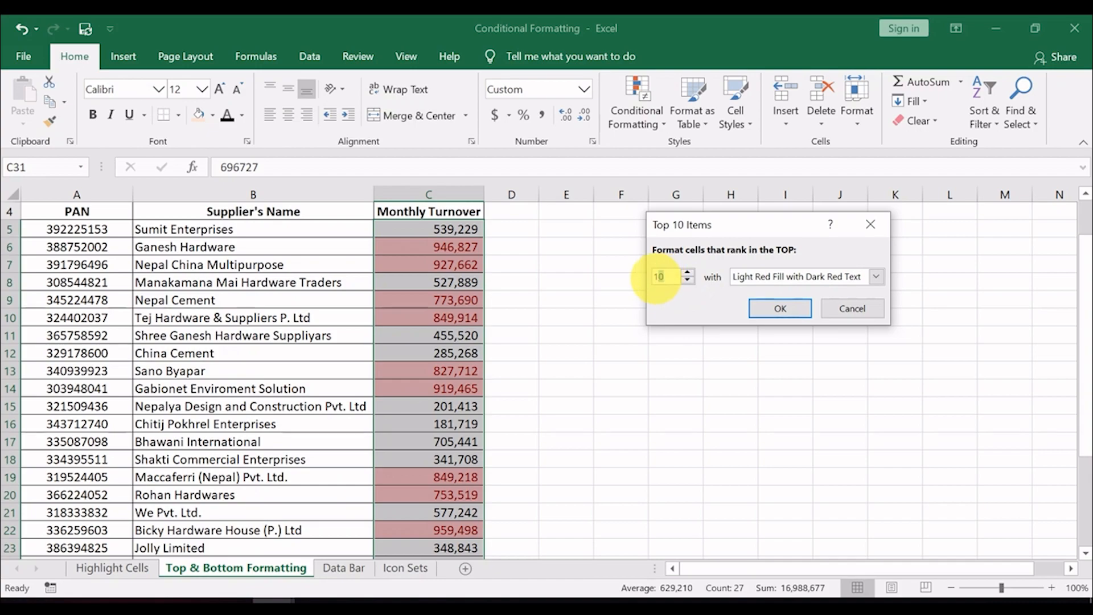
{"action": "type", "text": "5"}
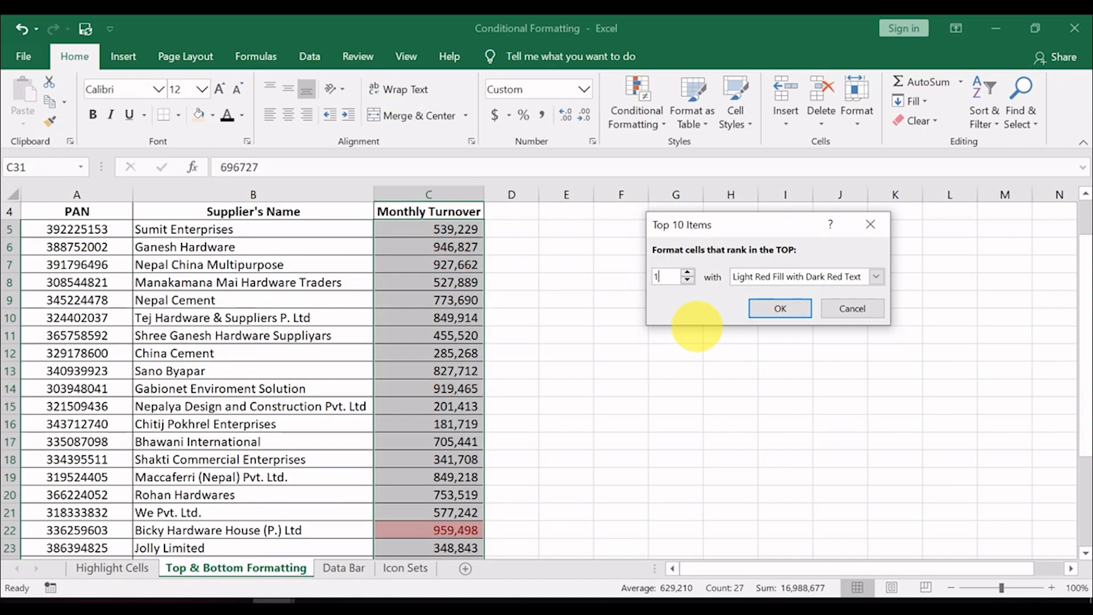
{"action": "type", "text": "10"}
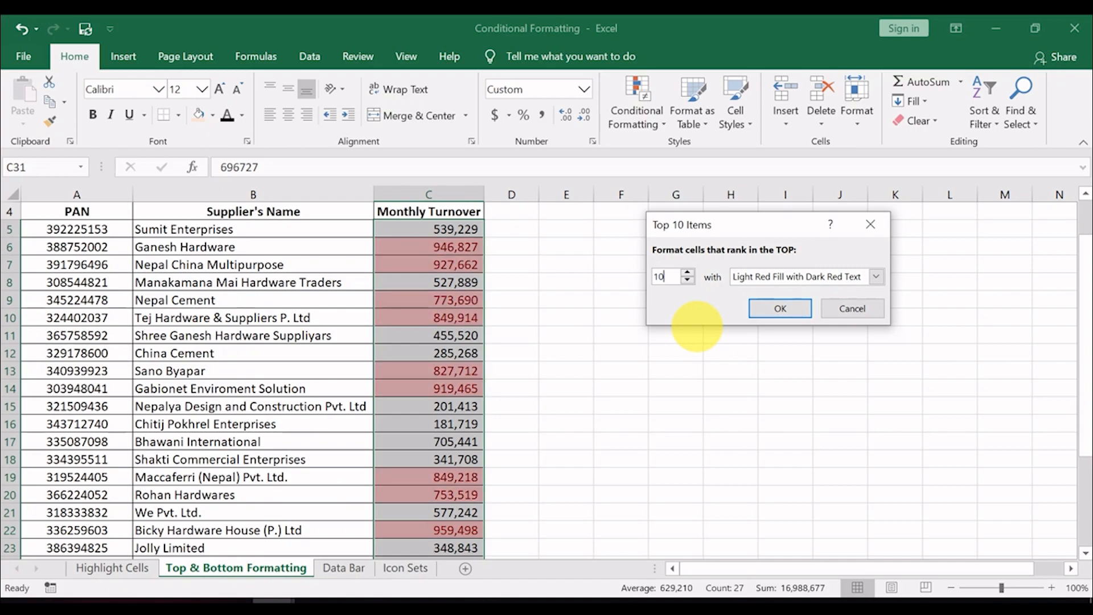
Apply the Top 10 Items rule with Green Fill with Dark Green Text and review the highlighted Monthly Turnover values
{"action": "left_click", "coordinate": [854, 276]}
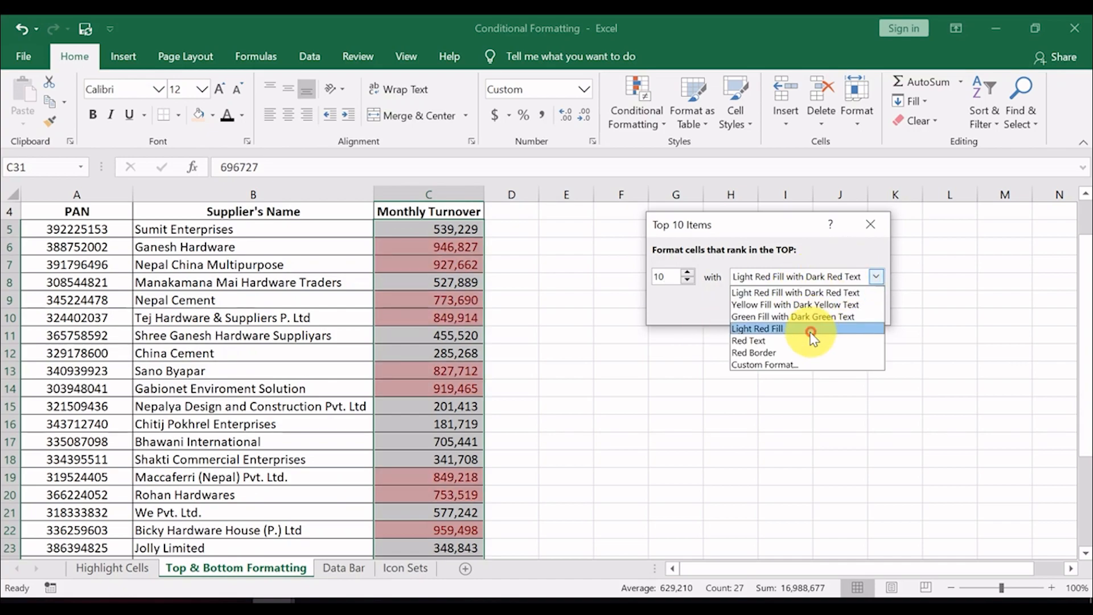
{"action": "left_click", "coordinate": [766, 317]}
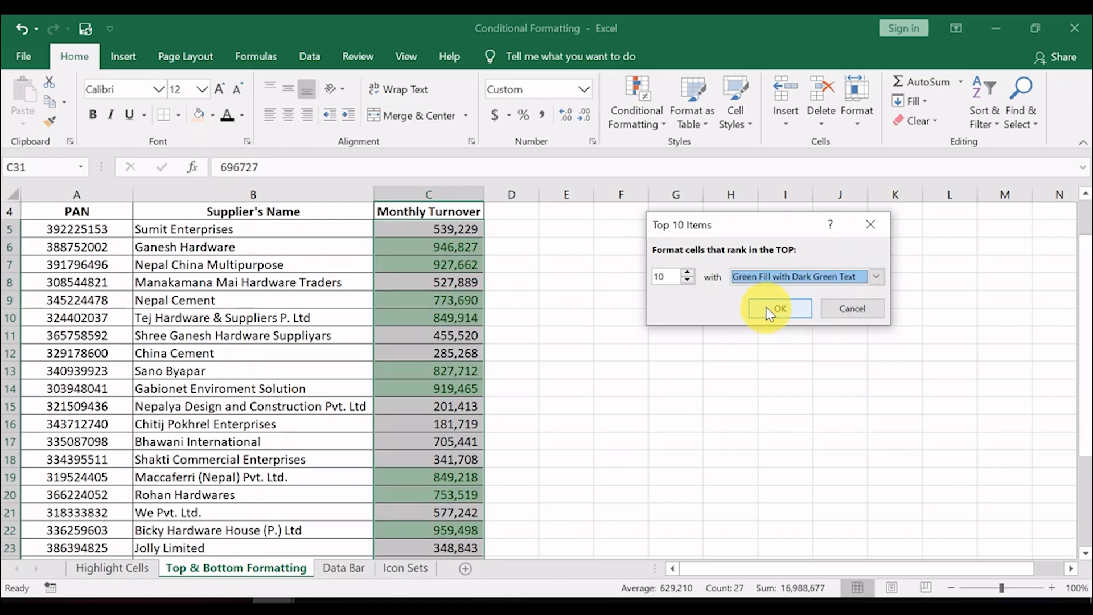
{"action": "left_click", "coordinate": [770, 311]}
{"action": "left_click", "coordinate": [461, 358]}
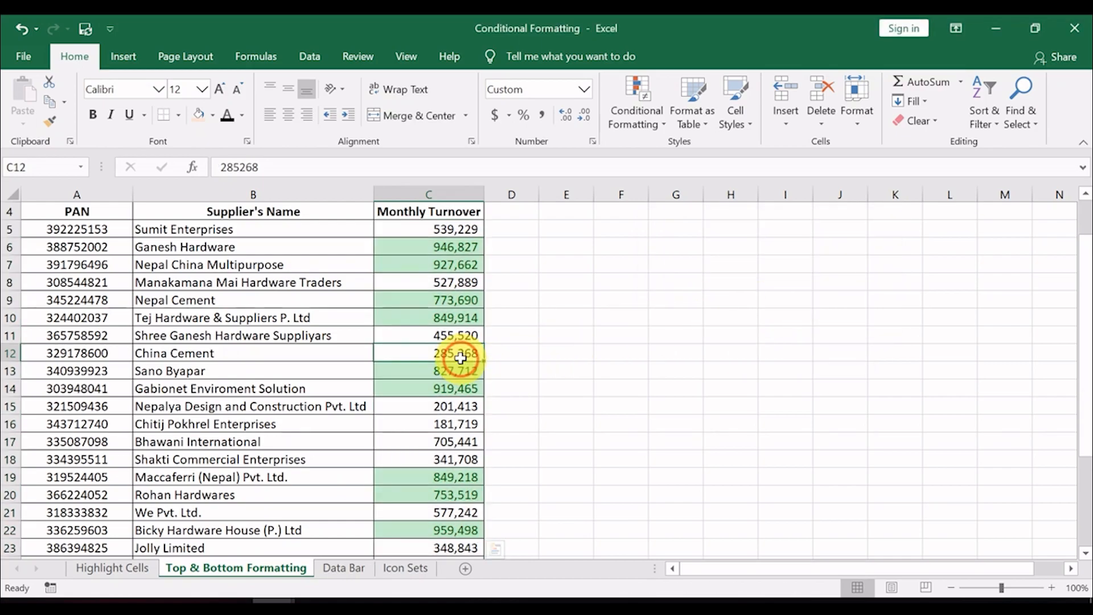
{"action": "scroll", "coordinate": [439, 402], "scroll_direction": "down", "scroll_amount": 4}
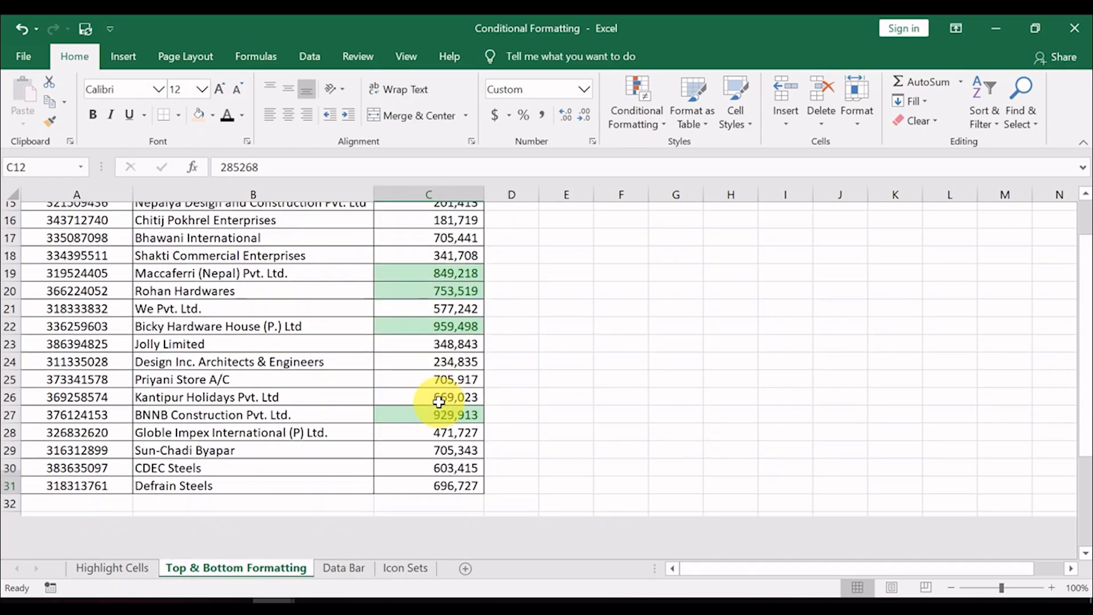
{"action": "scroll", "coordinate": [439, 402], "scroll_direction": "up", "scroll_amount": 3}
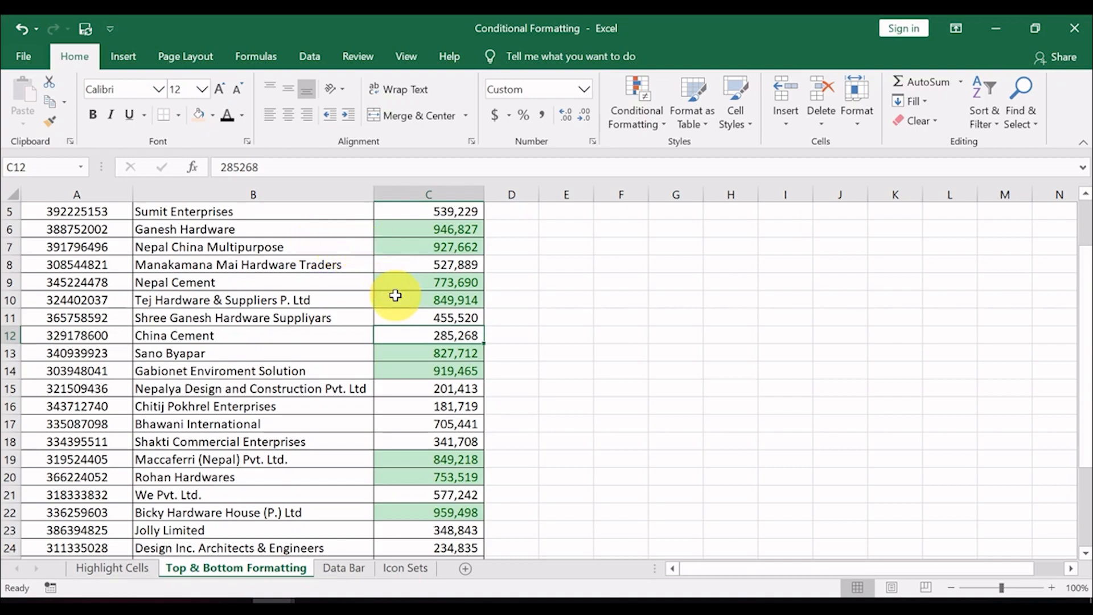
{"action": "left_click", "coordinate": [412, 281]}
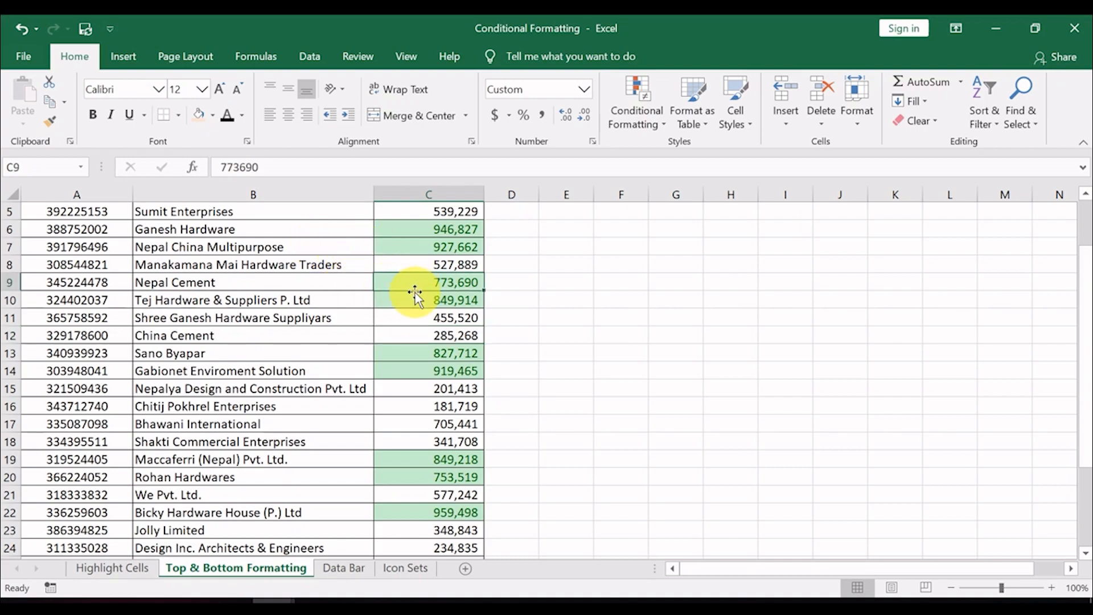
{"action": "left_click", "coordinate": [410, 297]}
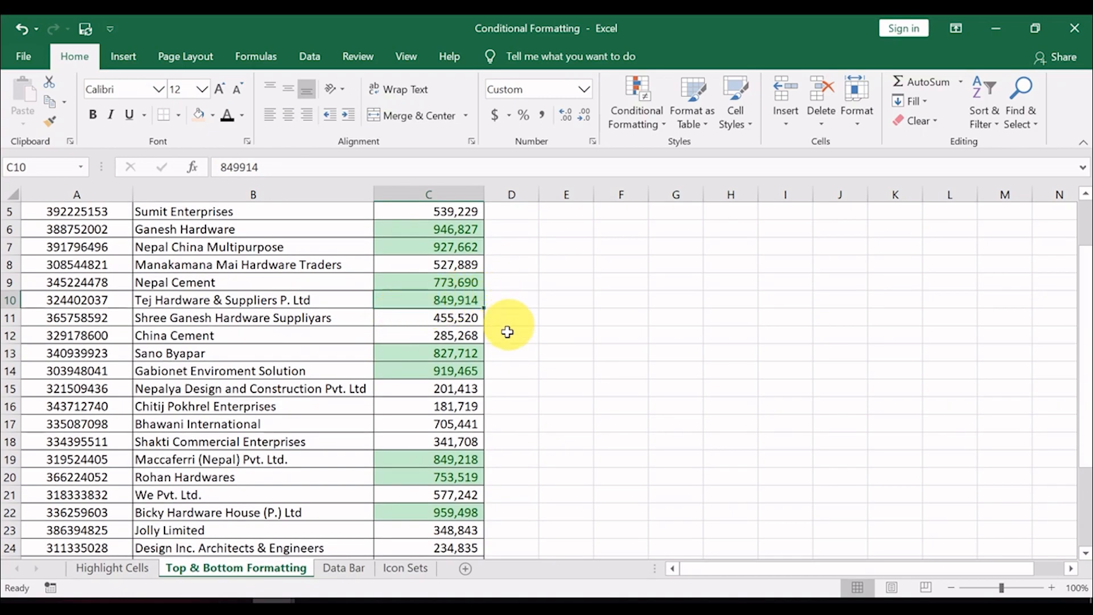
Select the Monthly Turnover values in C5:C31 and start a Bottom 10 Items rule for them
{"action": "scroll", "coordinate": [496, 383], "scroll_direction": "up", "scroll_amount": 2}
{"action": "left_click", "coordinate": [437, 276]}
{"action": "key", "text": "ctrl+shift+Down"}
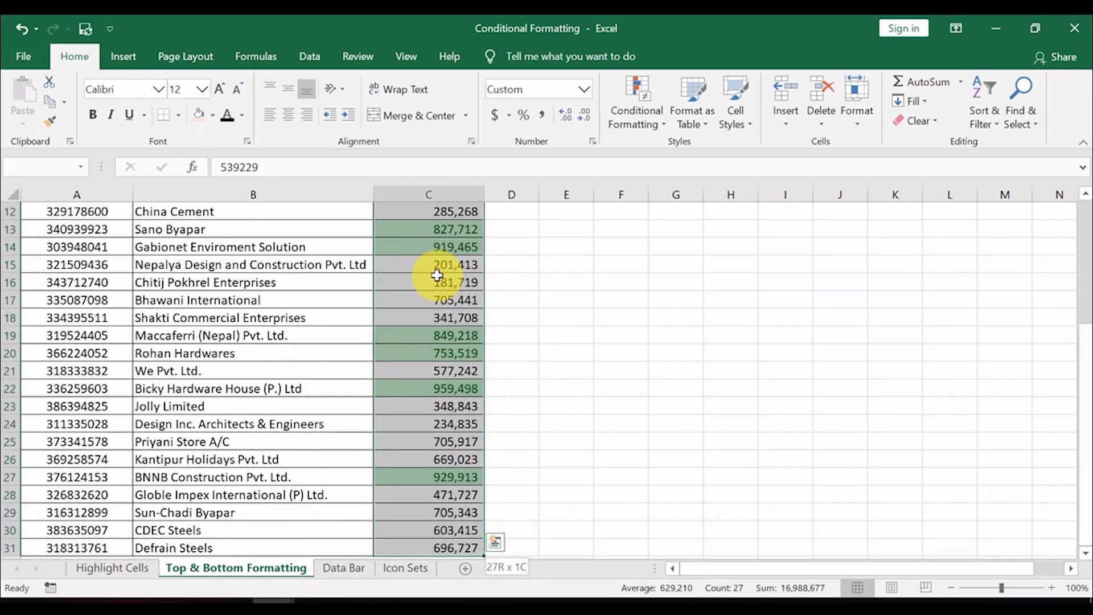
{"action": "key", "text": "shift+Down"}
{"action": "key", "text": "shift+Up"}
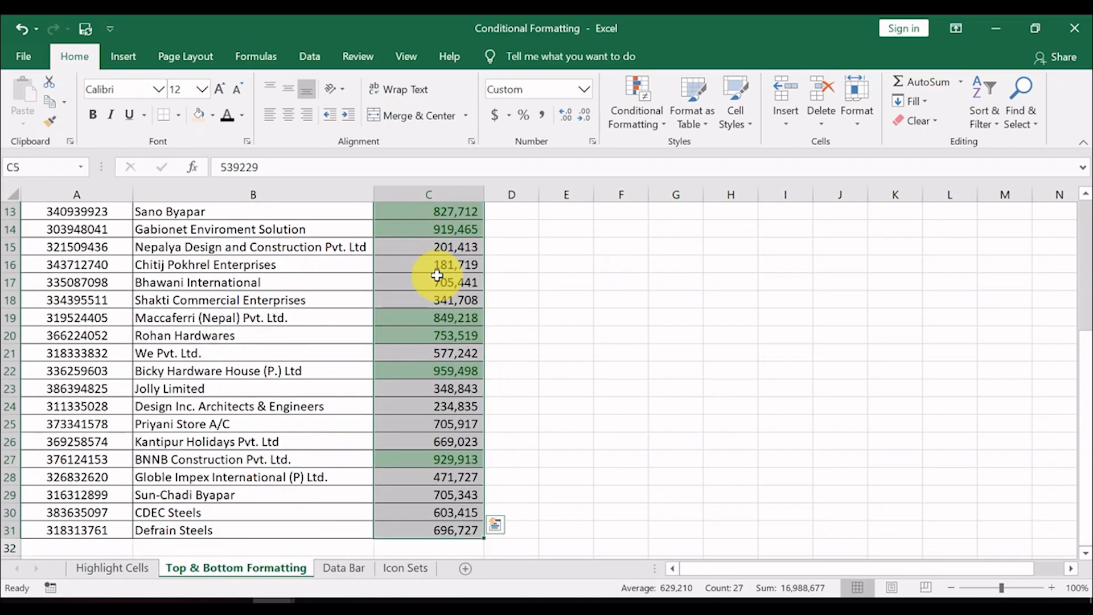
{"action": "left_click", "coordinate": [639, 140]}
{"action": "mouse_move", "coordinate": [699, 183]}
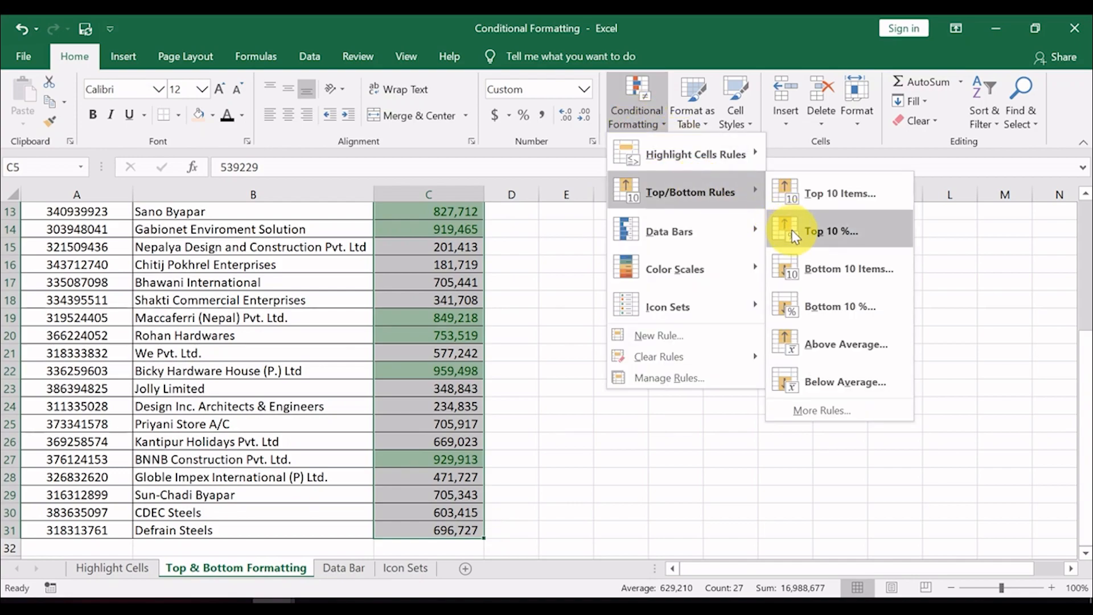
{"action": "left_click", "coordinate": [846, 274]}
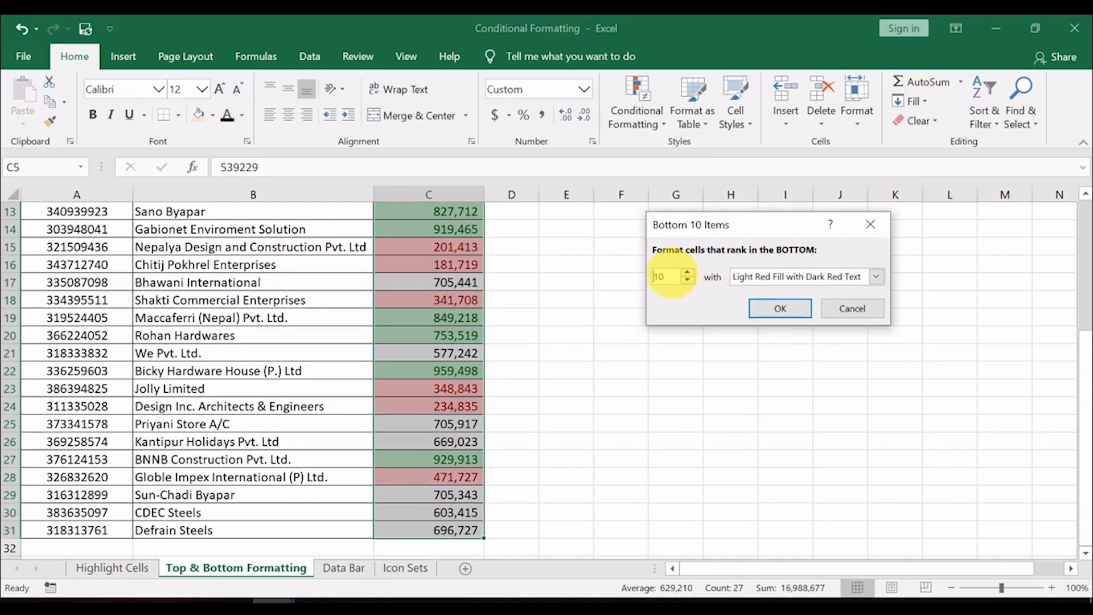
Limit the bottom-ranking rule to 5 items, apply it with a custom Strikethrough font format, and review the struck-through turnover values
{"action": "left_click_drag", "start_coordinate": [674, 276], "coordinate": [627, 278]}
{"action": "type", "text": "5"}
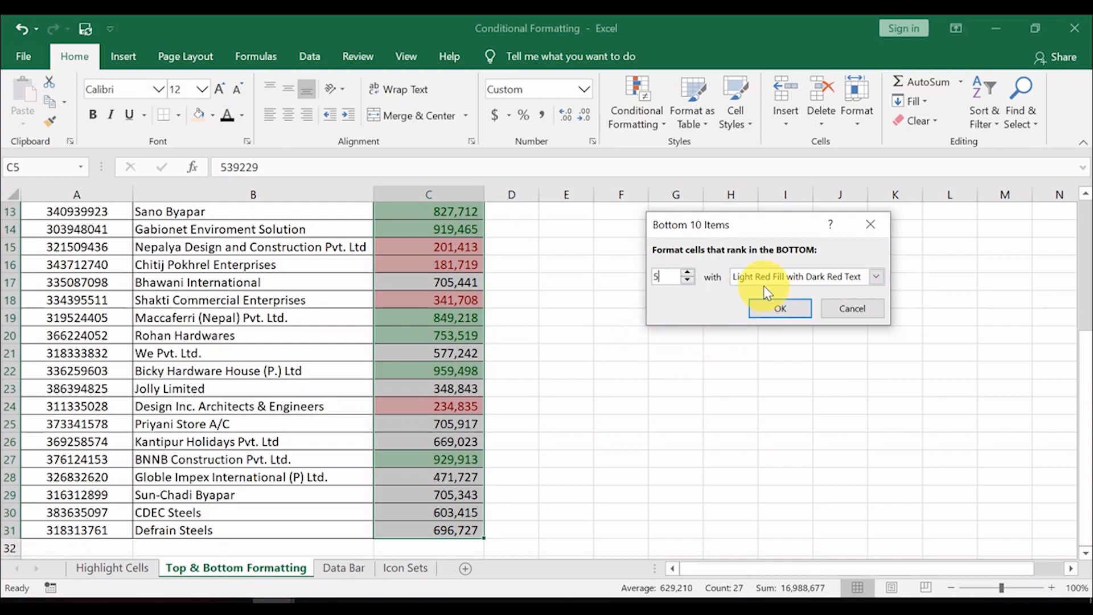
{"action": "left_click", "coordinate": [876, 278]}
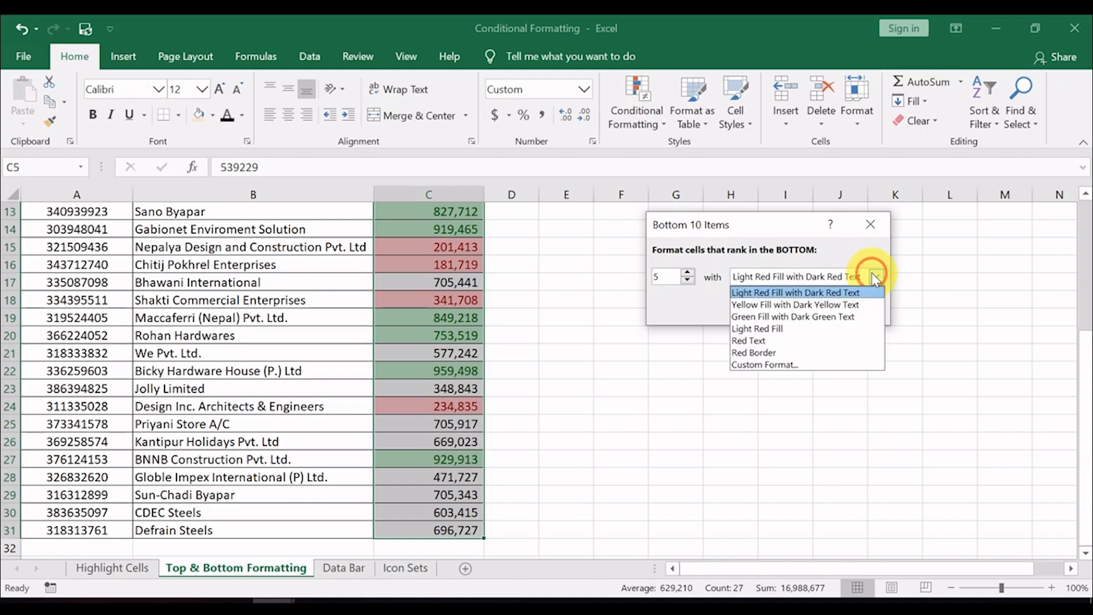
{"action": "left_click", "coordinate": [803, 365]}
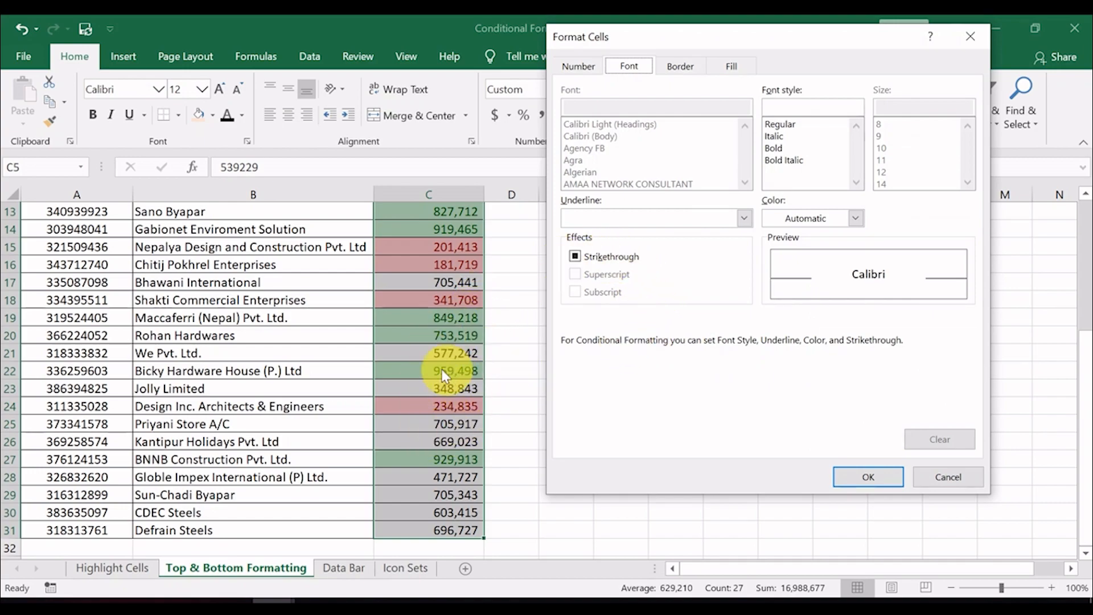
{"action": "left_click", "coordinate": [613, 257]}
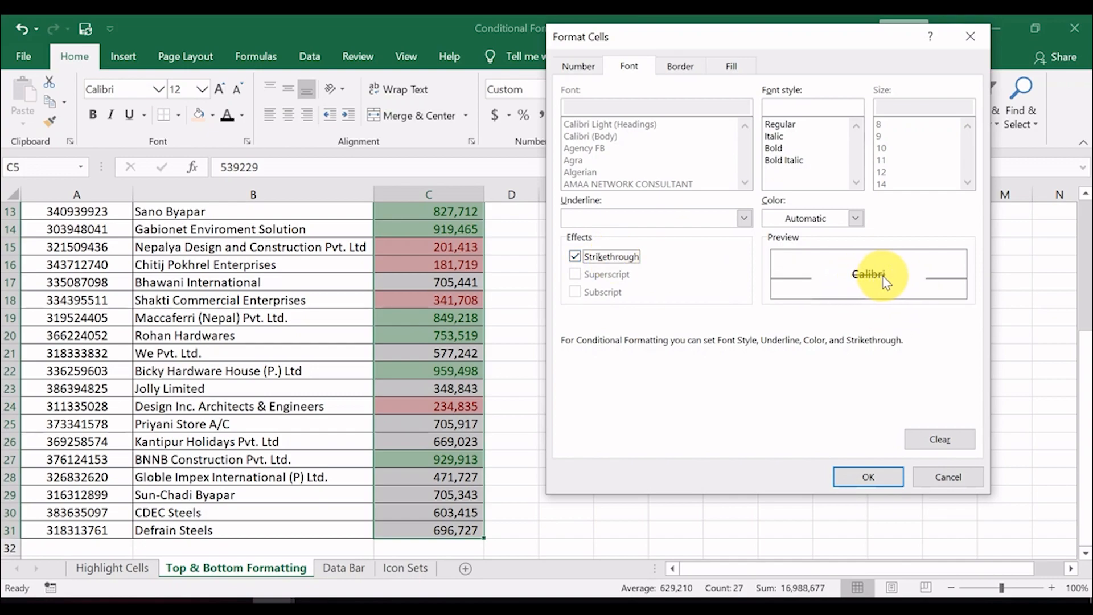
{"action": "left_click", "coordinate": [863, 478]}
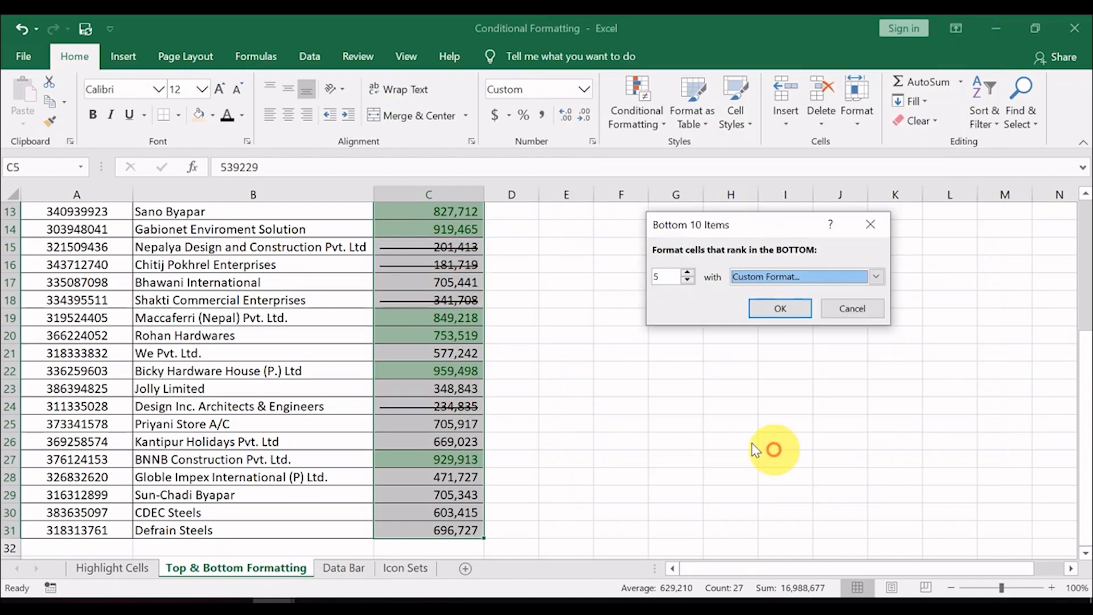
{"action": "left_click", "coordinate": [769, 309]}
{"action": "left_click", "coordinate": [501, 285]}
{"action": "scroll", "coordinate": [501, 289], "scroll_direction": "up", "scroll_amount": 2}
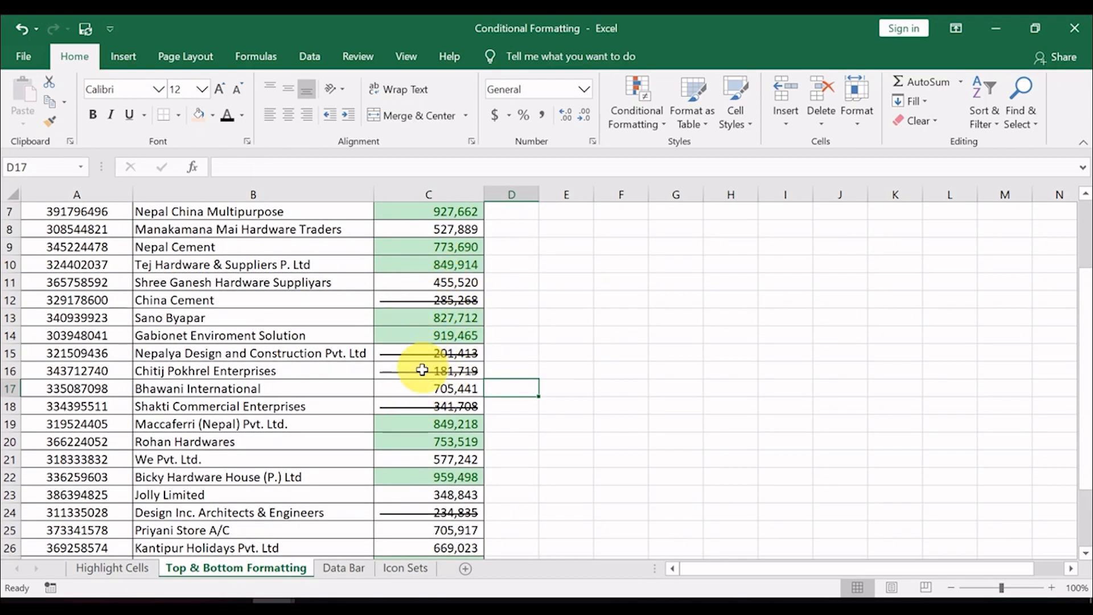
{"action": "scroll", "coordinate": [427, 391], "scroll_direction": "down", "scroll_amount": 2}
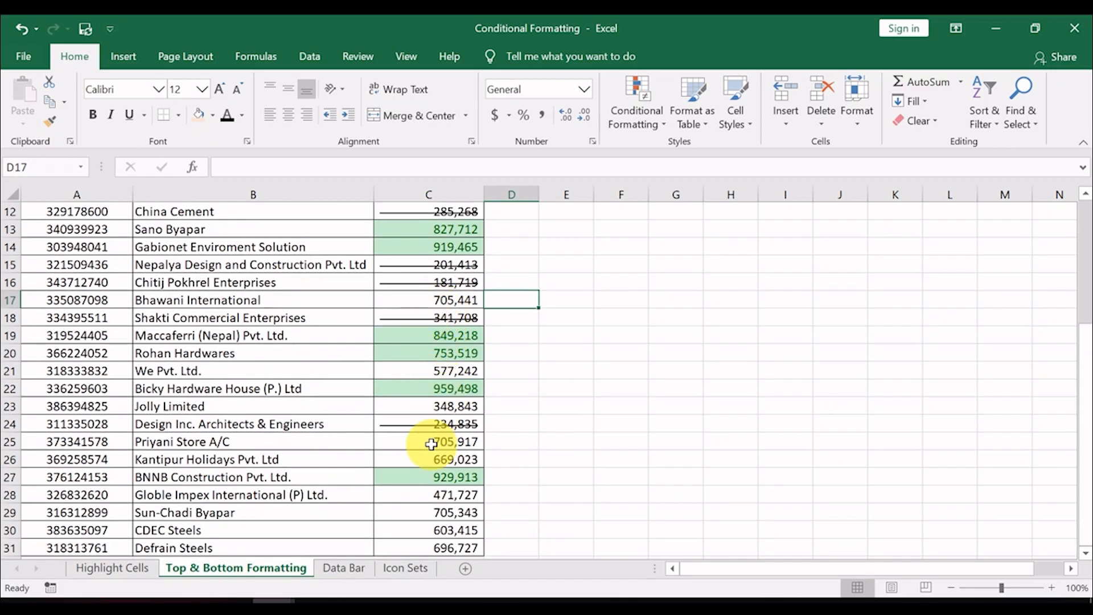
{"action": "scroll", "coordinate": [434, 444], "scroll_direction": "up", "scroll_amount": 4}
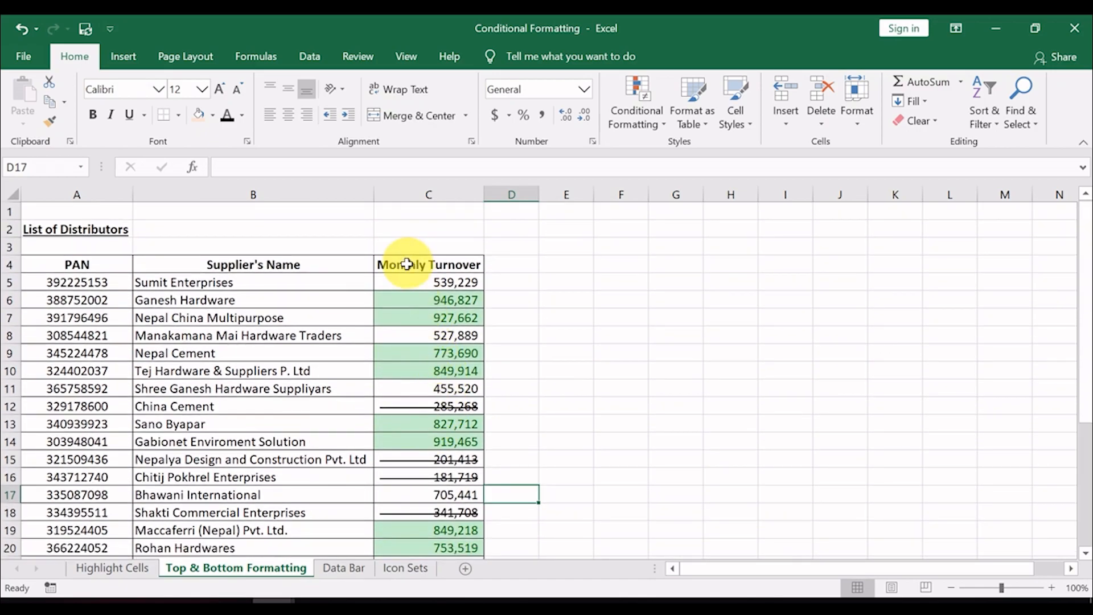
{"action": "left_click", "coordinate": [398, 287]}
{"action": "key", "text": "ctrl+shift+Down"}
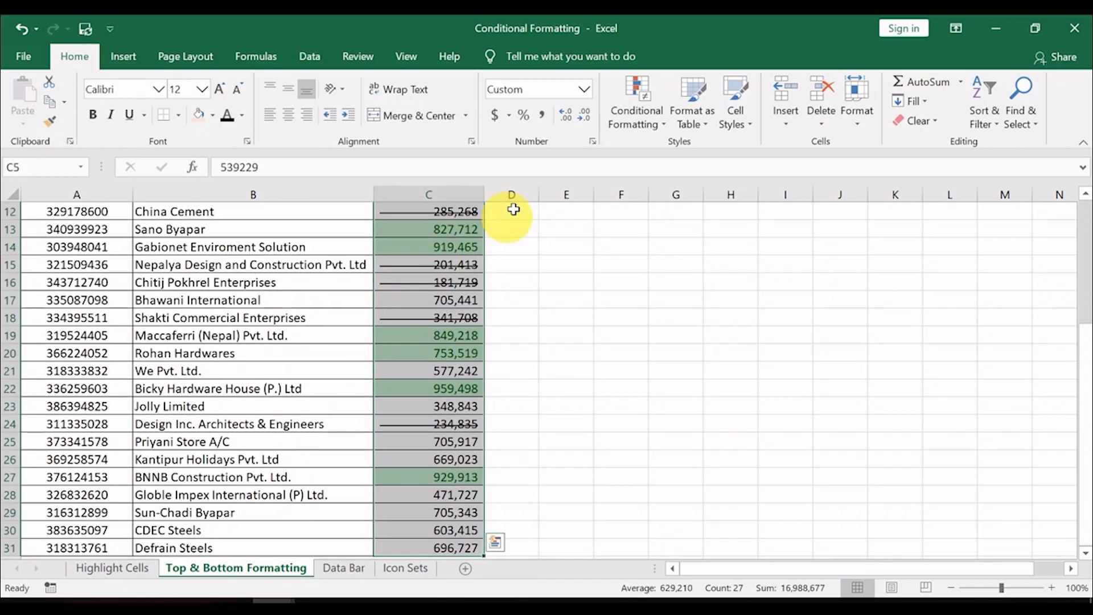
{"action": "left_click", "coordinate": [641, 122]}
{"action": "mouse_move", "coordinate": [678, 179]}
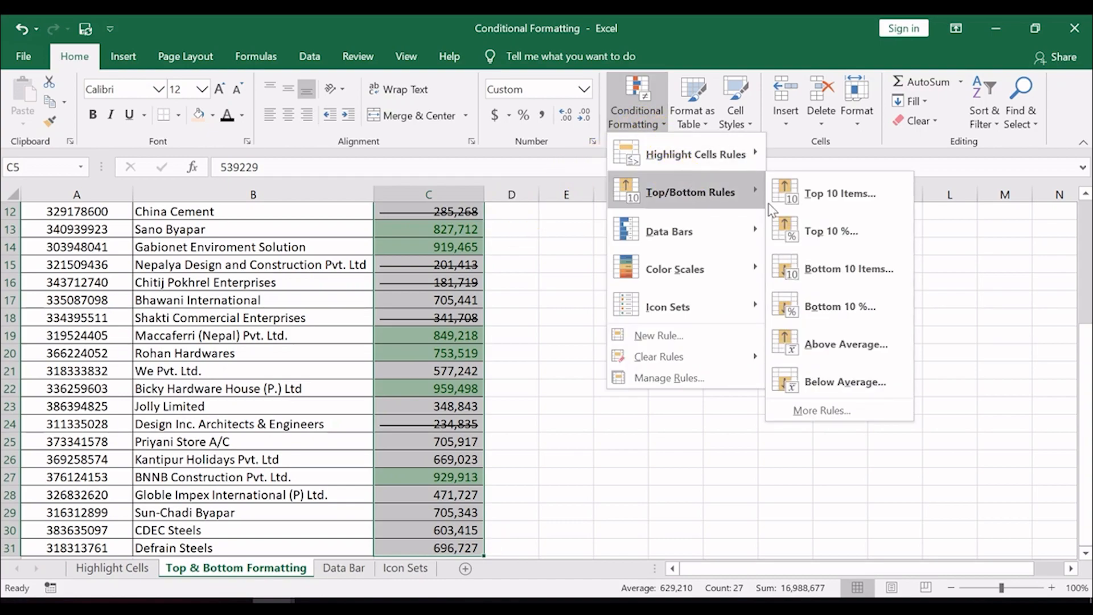
{"action": "left_click", "coordinate": [813, 231]}
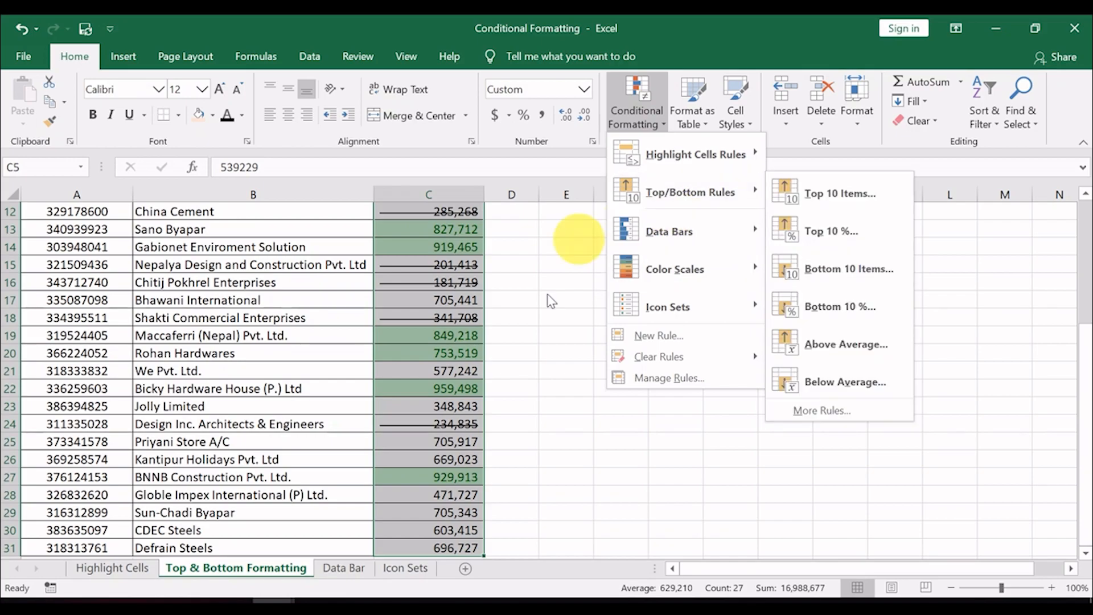
{"action": "left_click", "coordinate": [460, 372]}
{"action": "scroll", "coordinate": [460, 372], "scroll_direction": "up", "scroll_amount": 4}
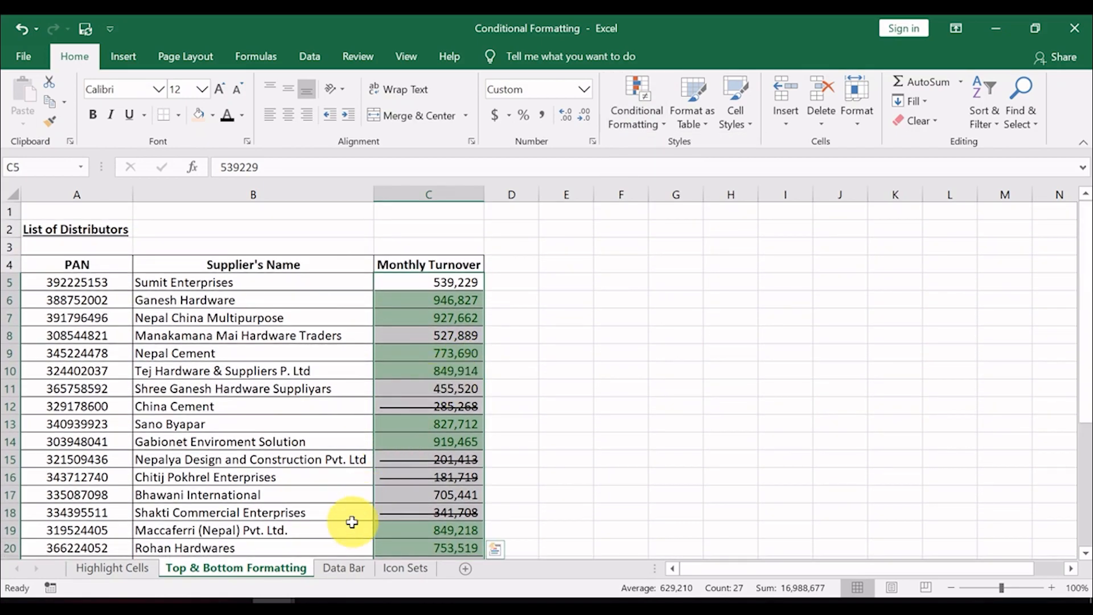
On the Data Bar sheet, apply orange gradient-fill data bars to the Marks Obtained values in B4:B13
{"action": "left_click", "coordinate": [336, 568]}
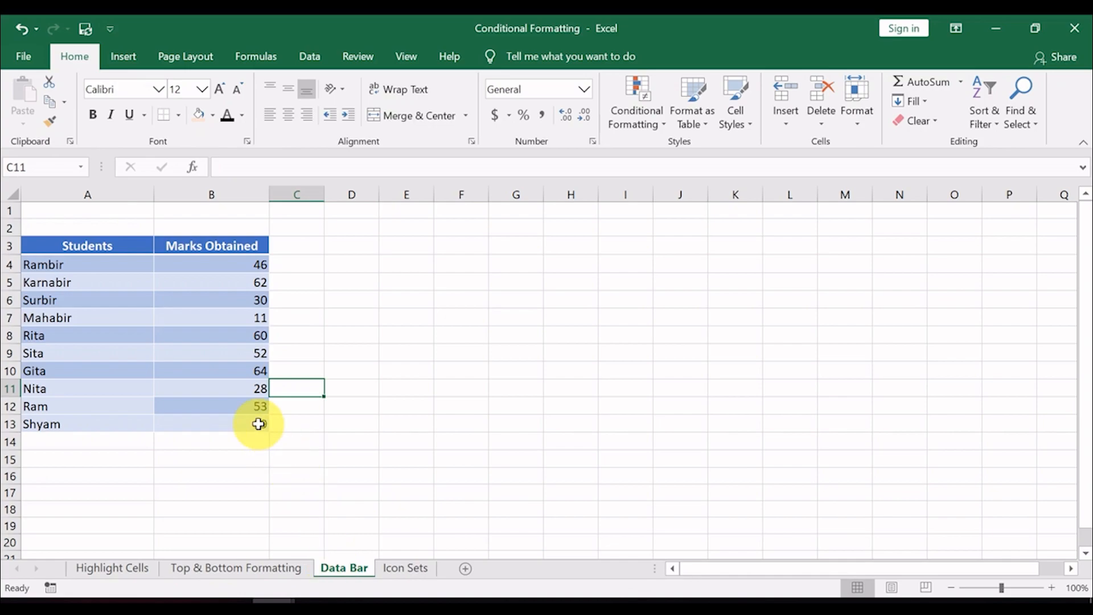
{"action": "left_click", "coordinate": [187, 365]}
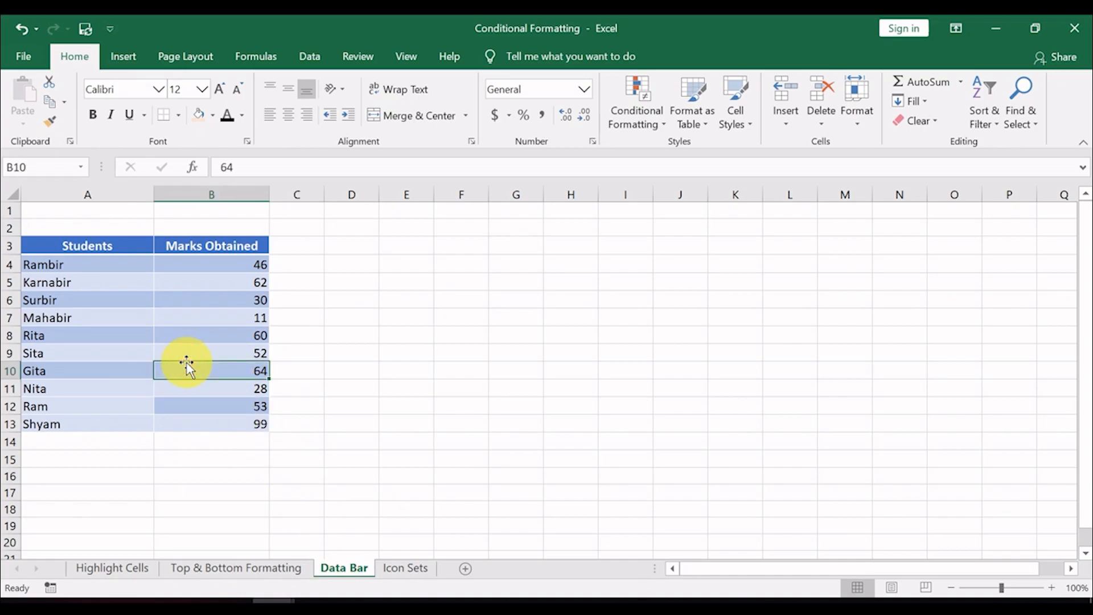
{"action": "key", "text": "ctrl+Up"}
{"action": "key", "text": "Down"}
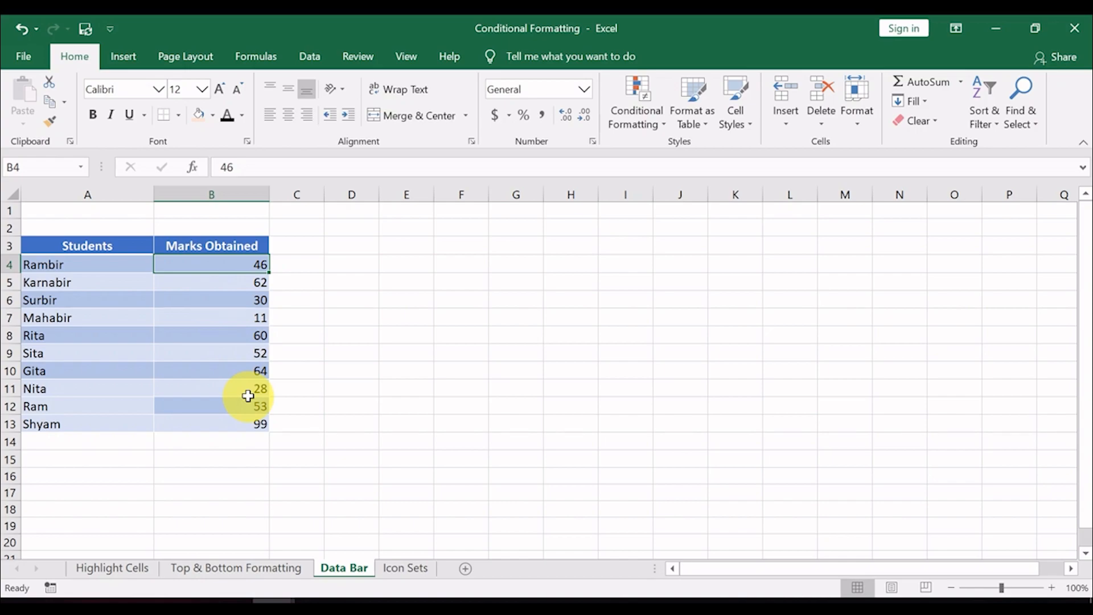
{"action": "left_click", "coordinate": [94, 264]}
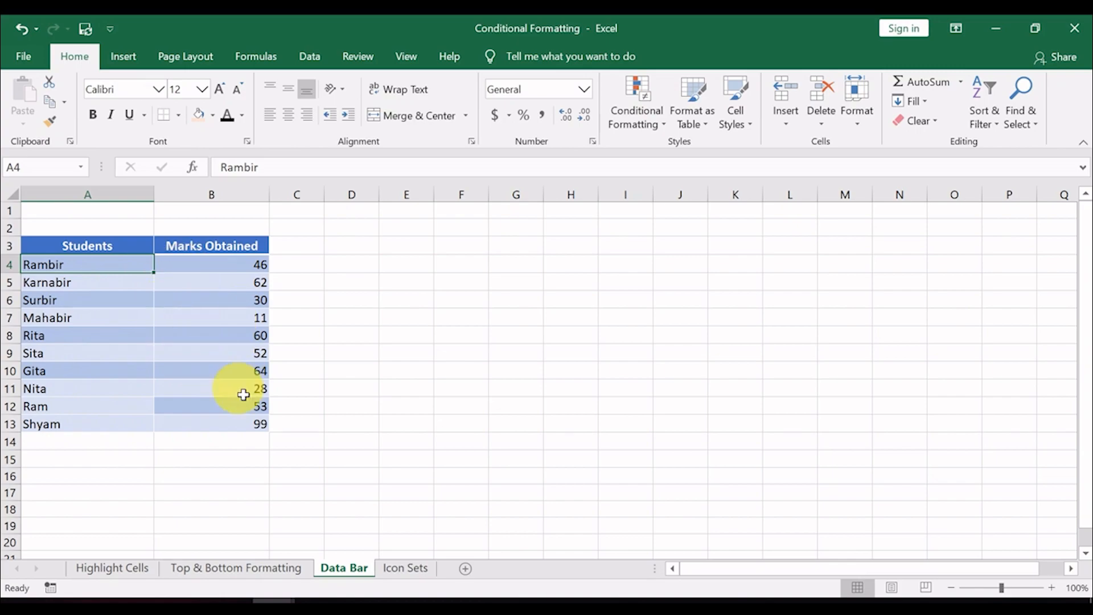
{"action": "left_click", "coordinate": [216, 262]}
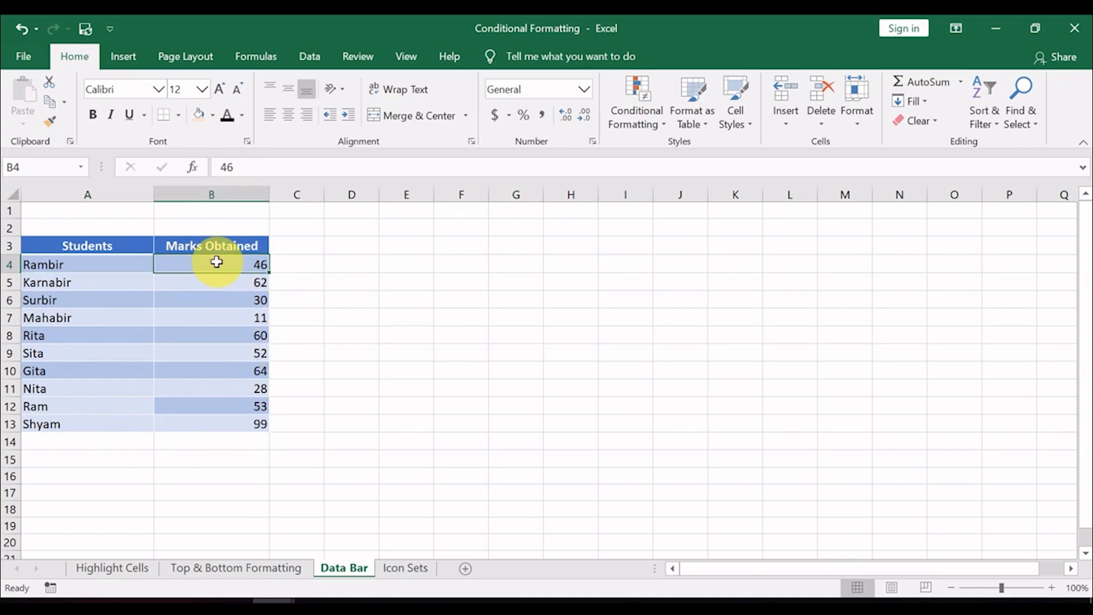
{"action": "key", "text": "ctrl+shift+Down"}
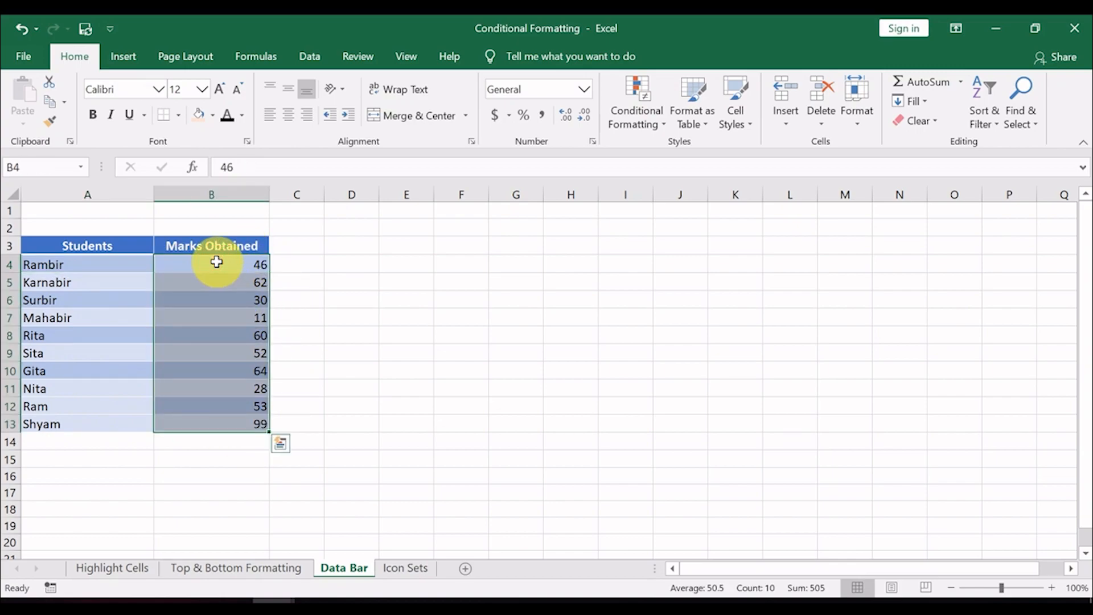
{"action": "left_click", "coordinate": [649, 113]}
{"action": "mouse_move", "coordinate": [729, 235]}
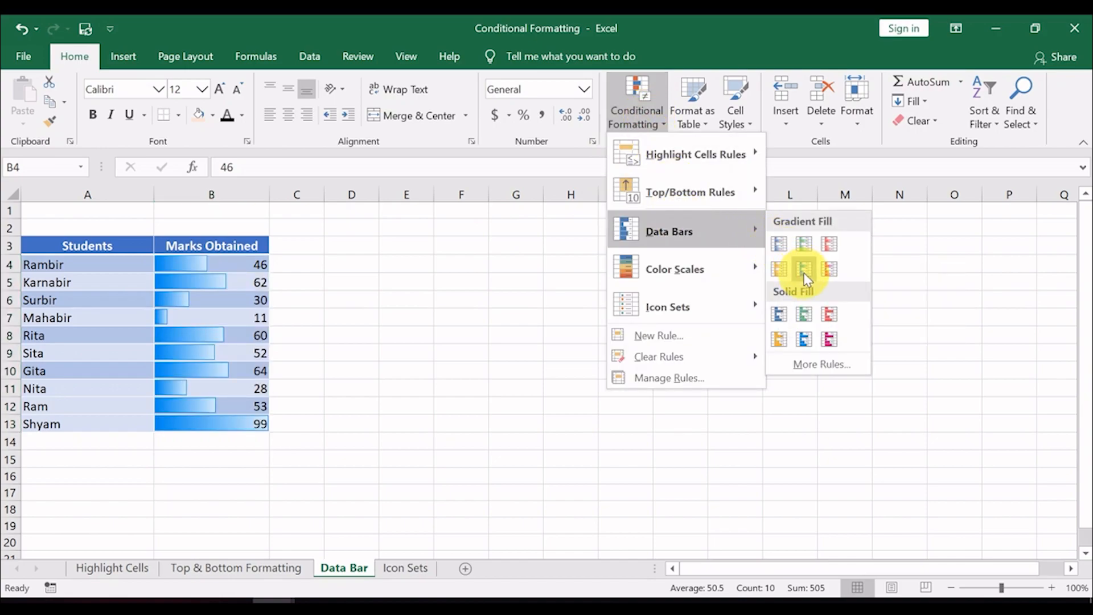
{"action": "left_click", "coordinate": [780, 273]}
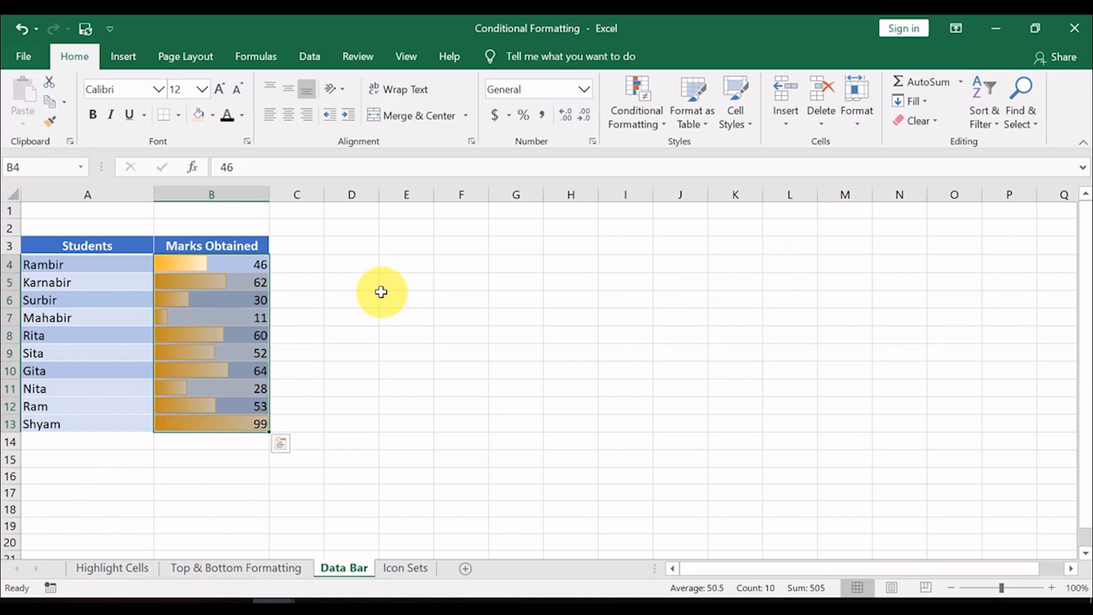
Examine how the length of each data bar compares with the marks in the Marks Obtained column
{"action": "left_click", "coordinate": [234, 318]}
{"action": "key", "text": "Up"}
{"action": "key", "text": "Up"}
{"action": "key", "text": "Up"}
{"action": "key", "text": "Down"}
{"action": "key", "text": "Down"}
{"action": "key", "text": "Down"}
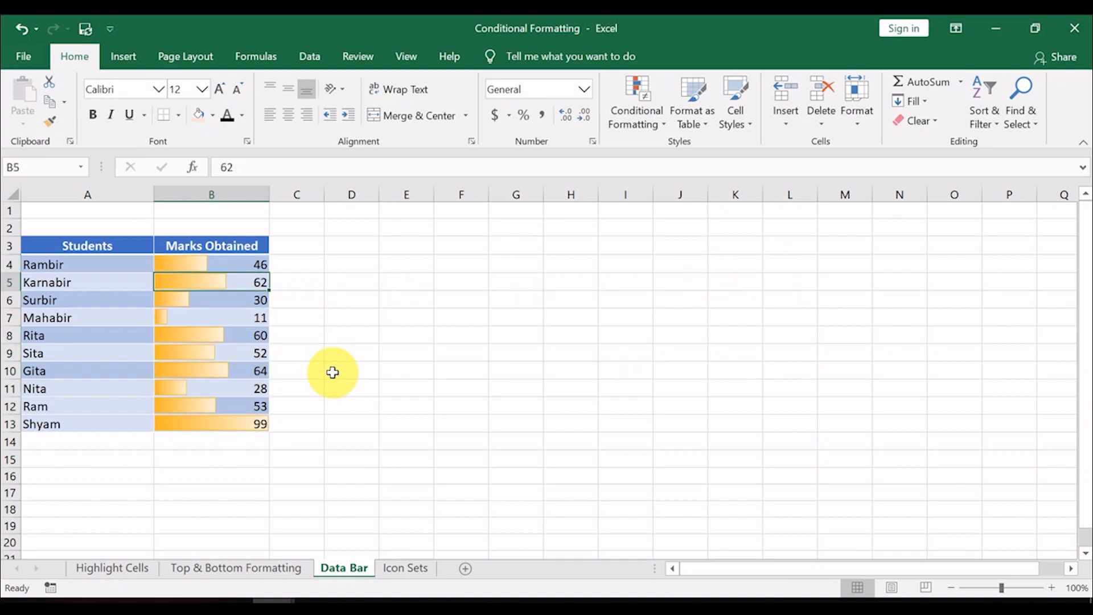
{"action": "key", "text": "Down"}
{"action": "key", "text": "Down"}
{"action": "key", "text": "Down"}
{"action": "key", "text": "Down"}
{"action": "key", "text": "Down"}
{"action": "key", "text": "Down"}
{"action": "key", "text": "Up"}
{"action": "key", "text": "Up"}
{"action": "key", "text": "Up"}
{"action": "key", "text": "Up"}
{"action": "key", "text": "Up"}
{"action": "key", "text": "Up"}
{"action": "key", "text": "Up"}
{"action": "key", "text": "Up"}
{"action": "key", "text": "Up"}
{"action": "key", "text": "Down"}
{"action": "key", "text": "Down"}
{"action": "key", "text": "Down"}
{"action": "key", "text": "Down"}
{"action": "key", "text": "Down"}
{"action": "key", "text": "Down"}
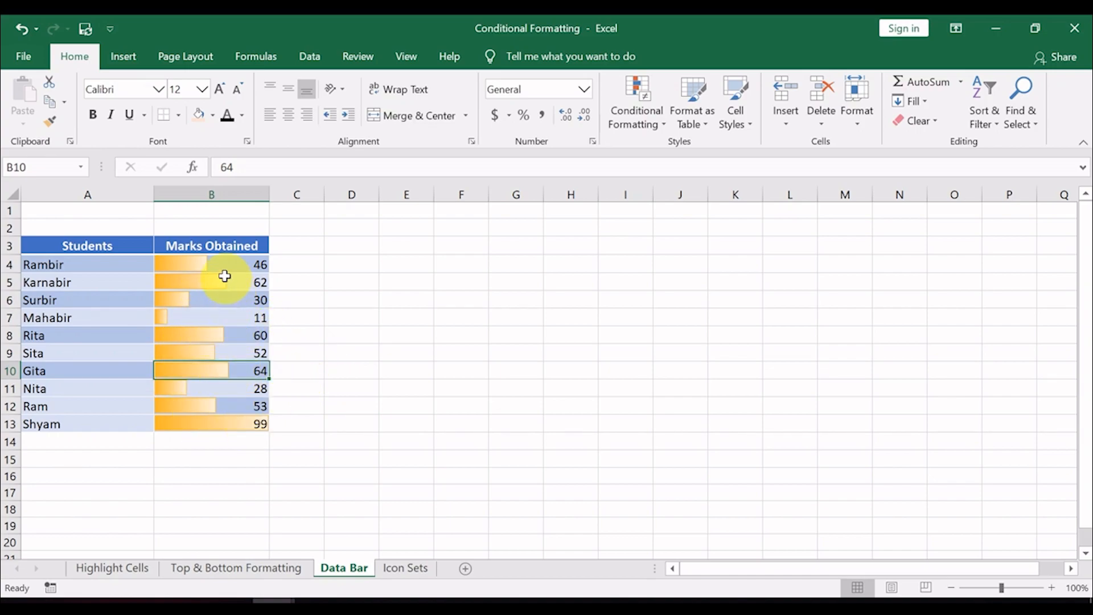
{"action": "left_click", "coordinate": [215, 270]}
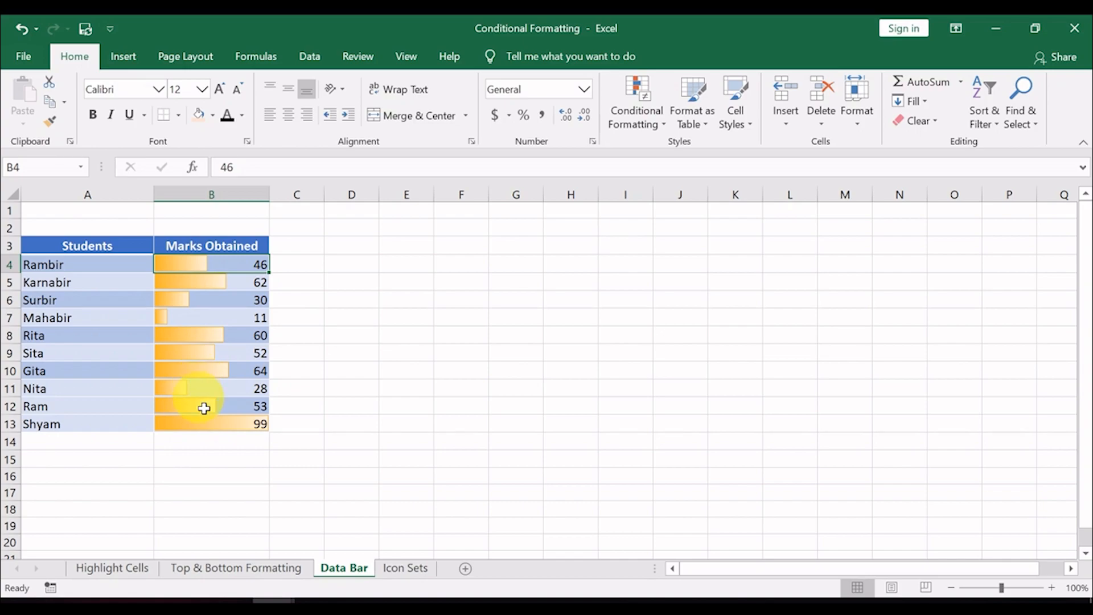
{"action": "left_click", "coordinate": [239, 424]}
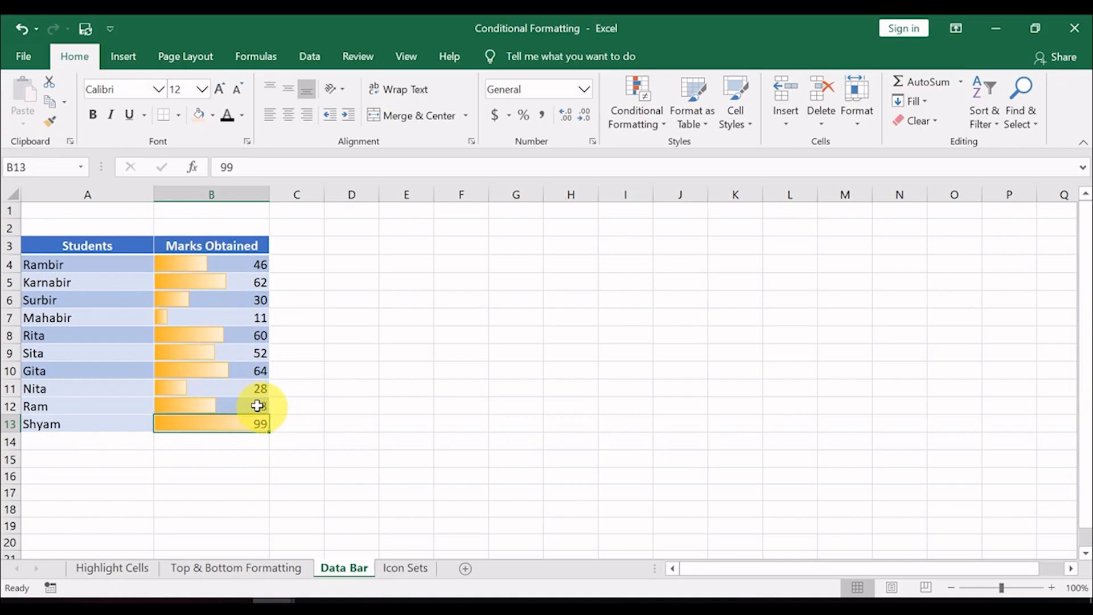
{"action": "left_click", "coordinate": [220, 270]}
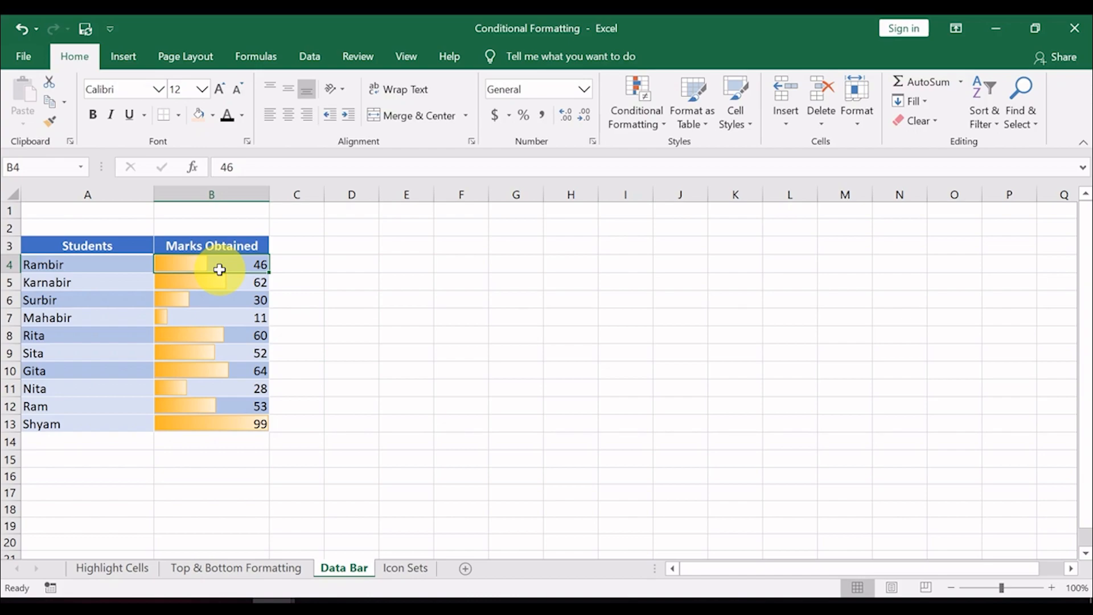
Switch to the Icon Sets sheet and go to the first Test 1 score in B3
{"action": "left_click", "coordinate": [400, 567]}
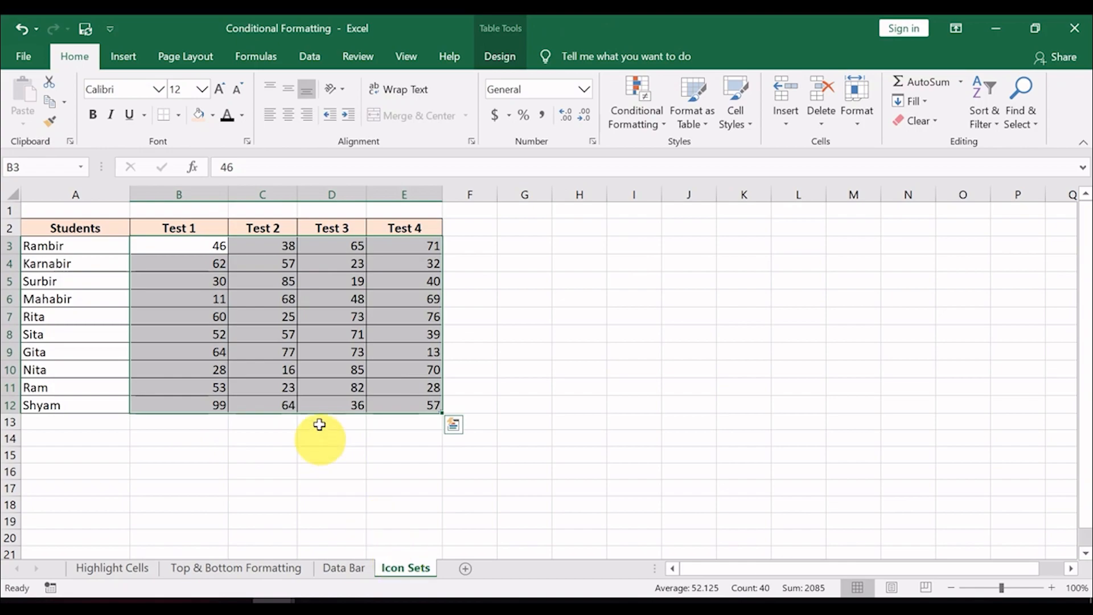
{"action": "left_click", "coordinate": [181, 279]}
{"action": "key", "text": "Left"}
{"action": "key", "text": "Up"}
{"action": "key", "text": "Up"}
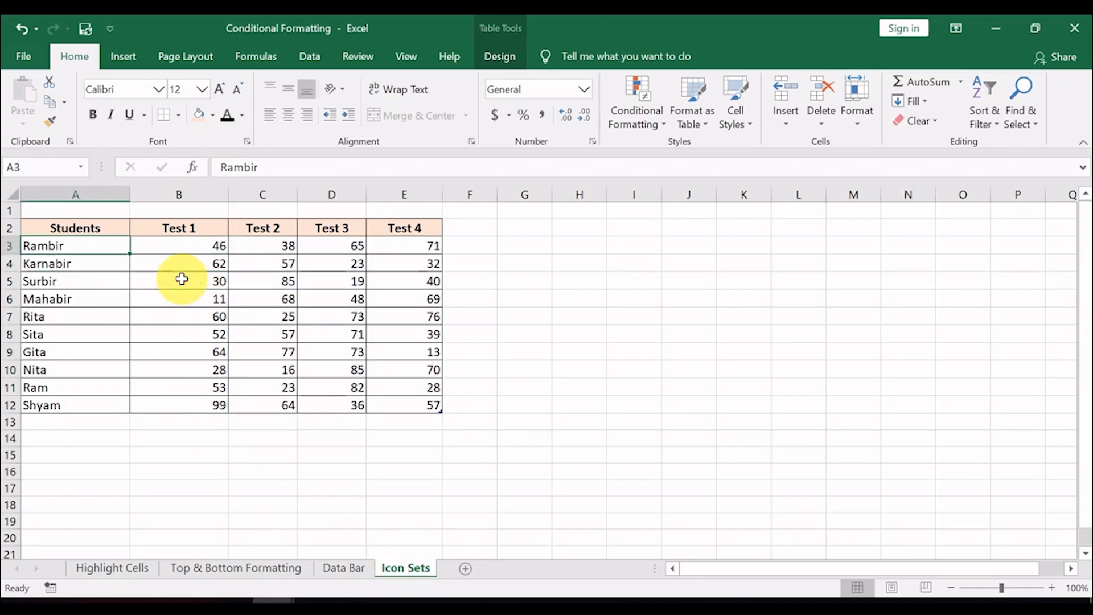
{"action": "key", "text": "Right"}
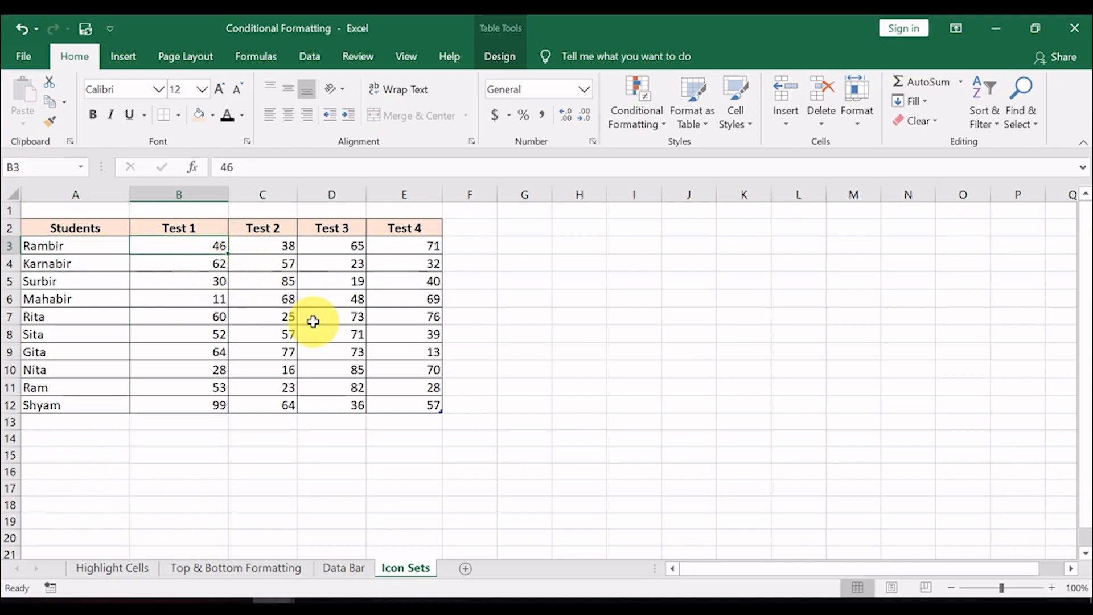
{"action": "key", "text": "shift+Right"}
{"action": "key", "text": "shift+Right"}
{"action": "key", "text": "shift+Right"}
{"action": "key", "text": "shift+Down"}
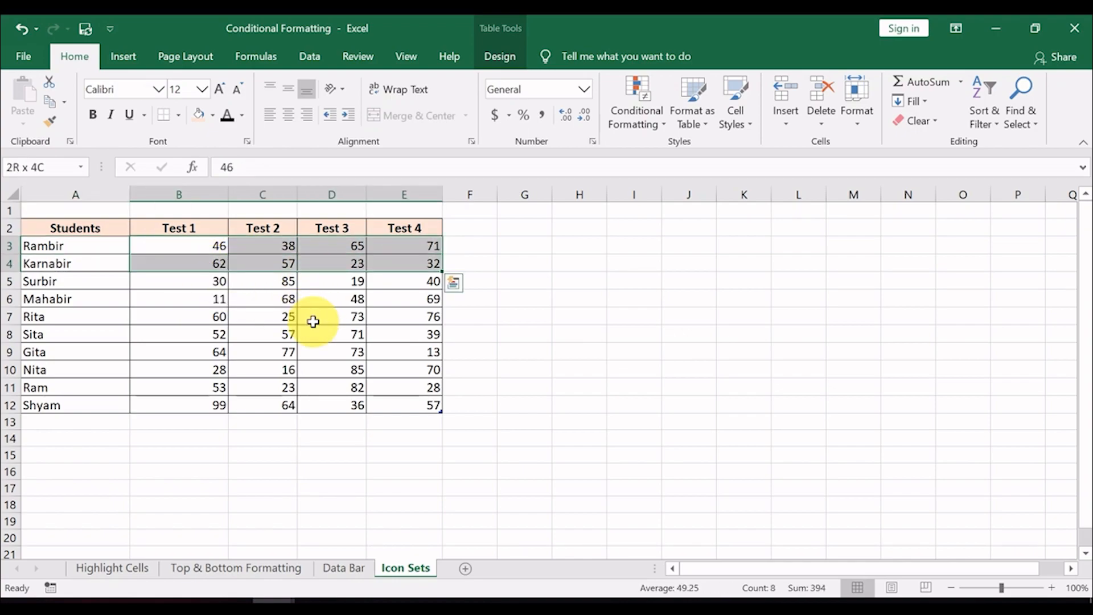
{"action": "key", "text": "ctrl+q"}
{"action": "left_click", "coordinate": [176, 296]}
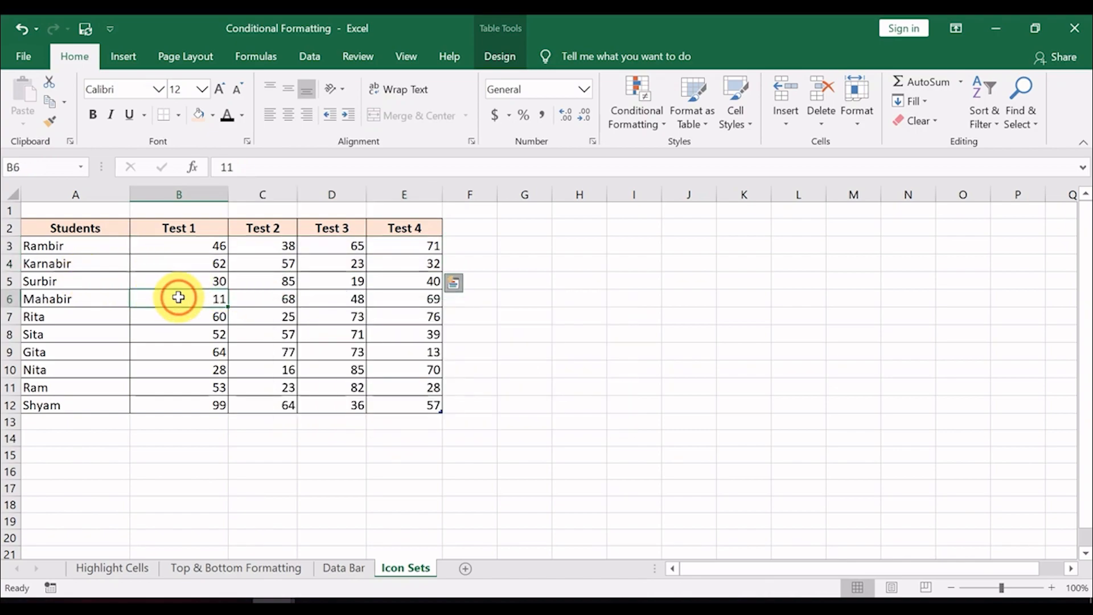
Apply the three coloured directional arrows icon set to the Test 1 to Test 4 scores in B3:E12
{"action": "left_click", "coordinate": [183, 245]}
{"action": "key", "text": "shift+Right"}
{"action": "key", "text": "shift+Right"}
{"action": "key", "text": "shift+Right"}
{"action": "key", "text": "ctrl+shift+Down"}
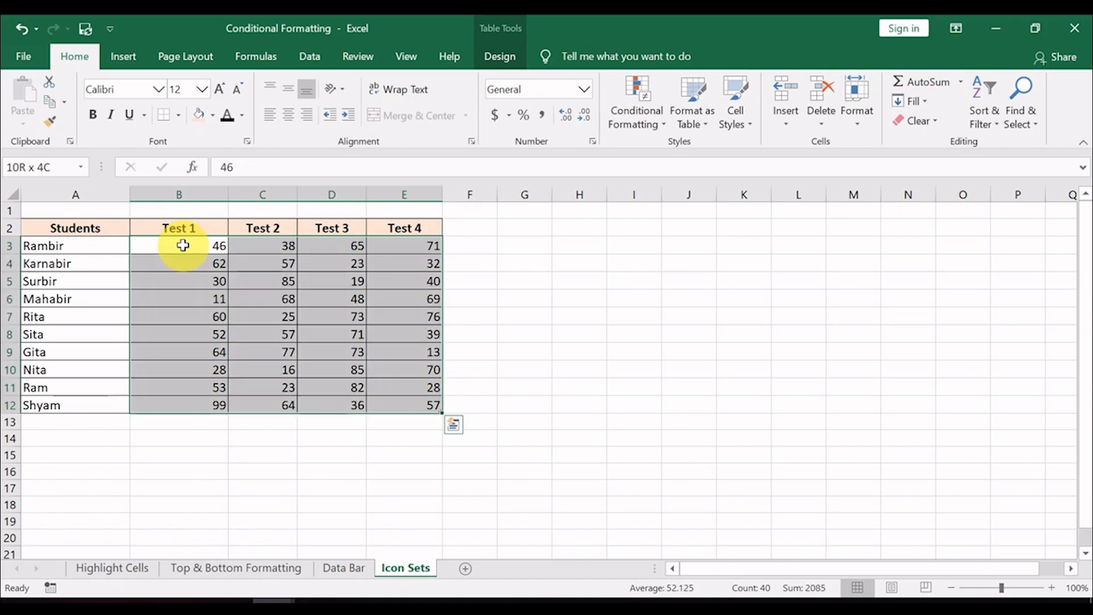
{"action": "left_click", "coordinate": [649, 117]}
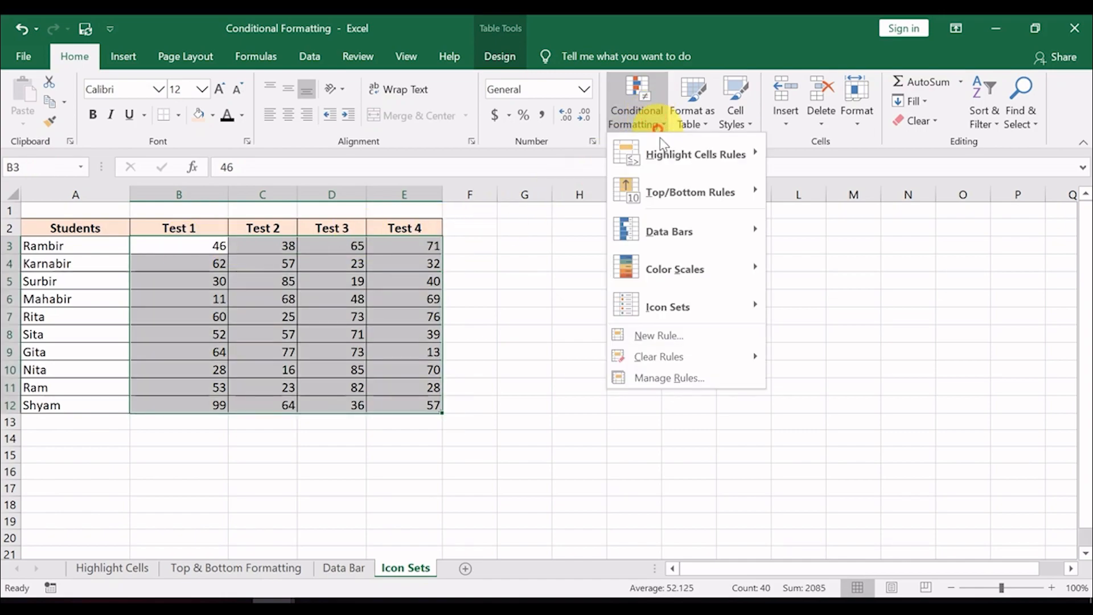
{"action": "mouse_move", "coordinate": [714, 301]}
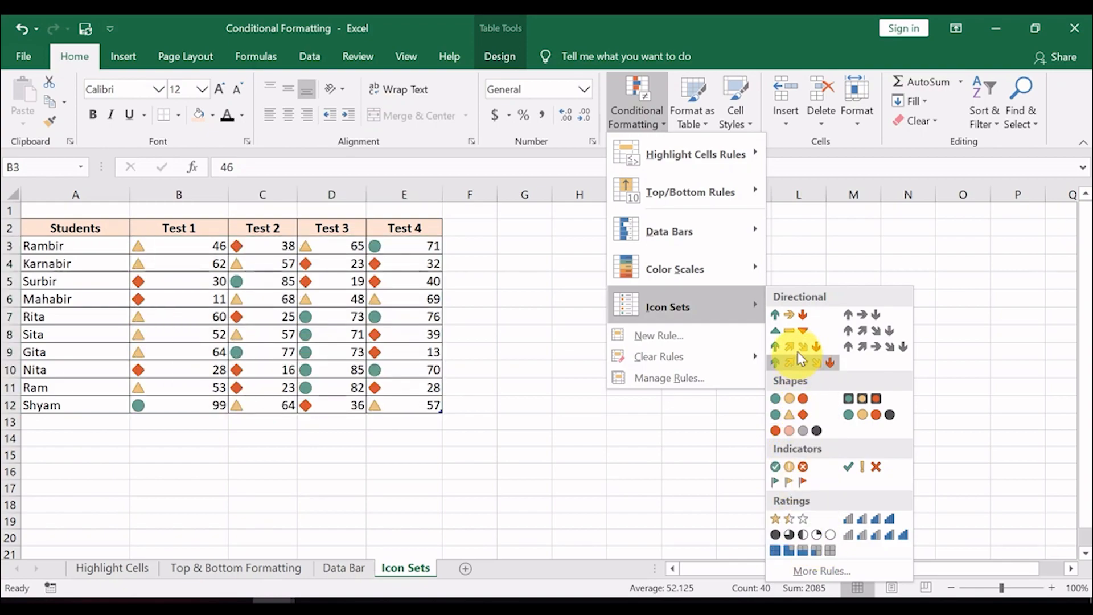
{"action": "left_click", "coordinate": [800, 315]}
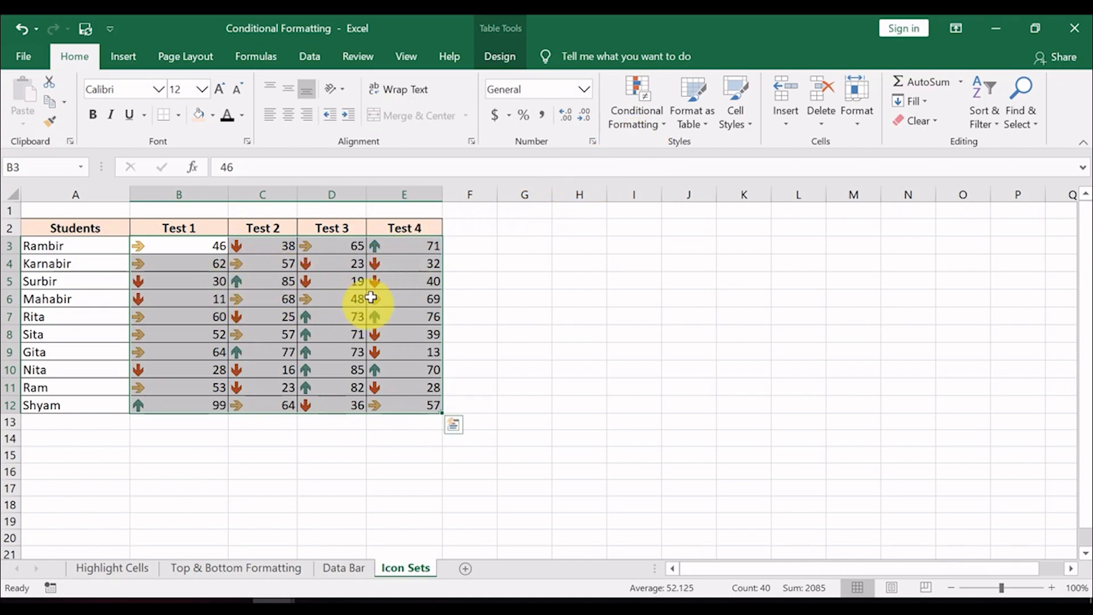
Open the test scores' Icon Set rule for editing from the rules manager, keeping Icon Sets as the format style
{"action": "left_click", "coordinate": [639, 142]}
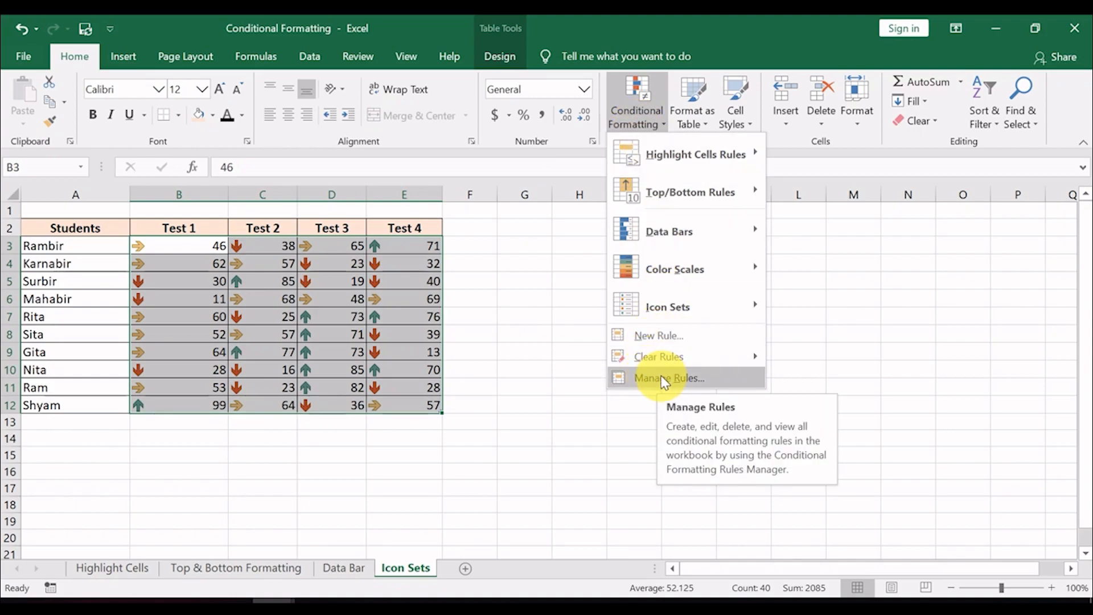
{"action": "left_click", "coordinate": [664, 379]}
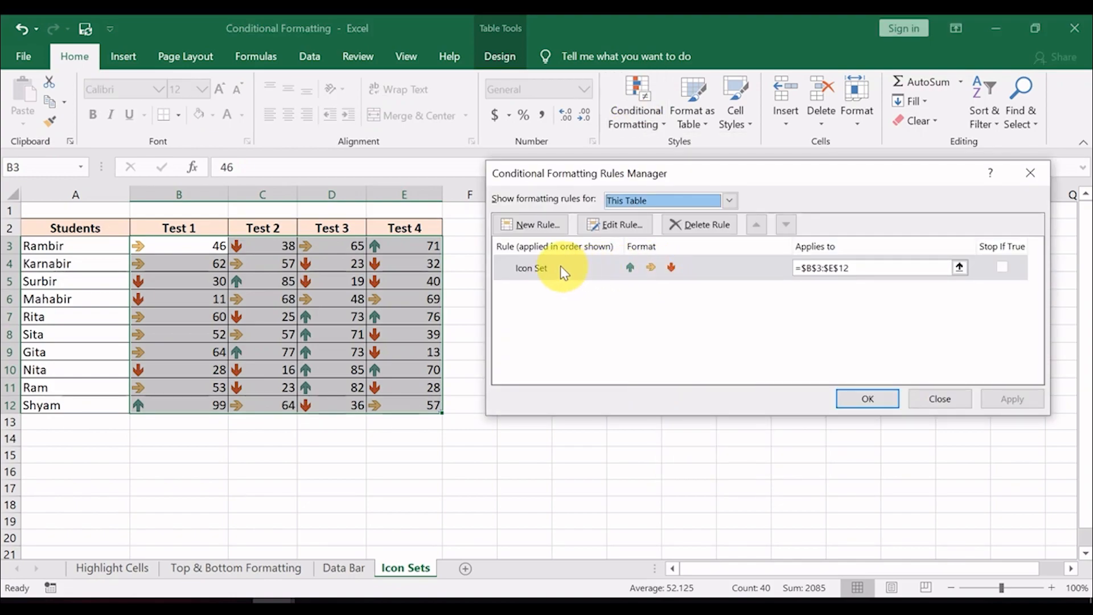
{"action": "left_click", "coordinate": [548, 267]}
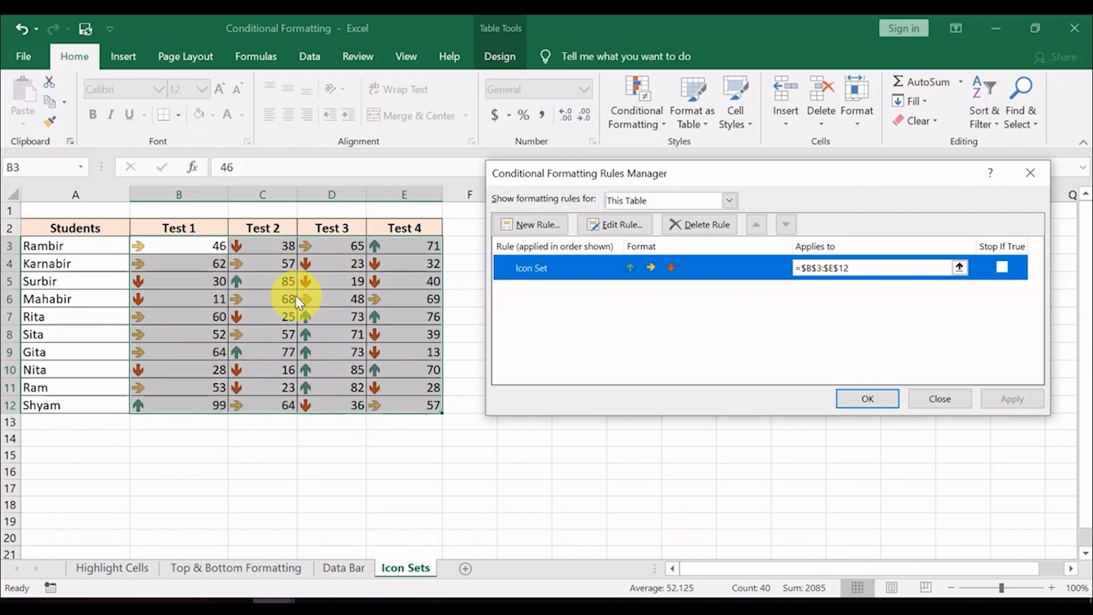
{"action": "left_click", "coordinate": [604, 225]}
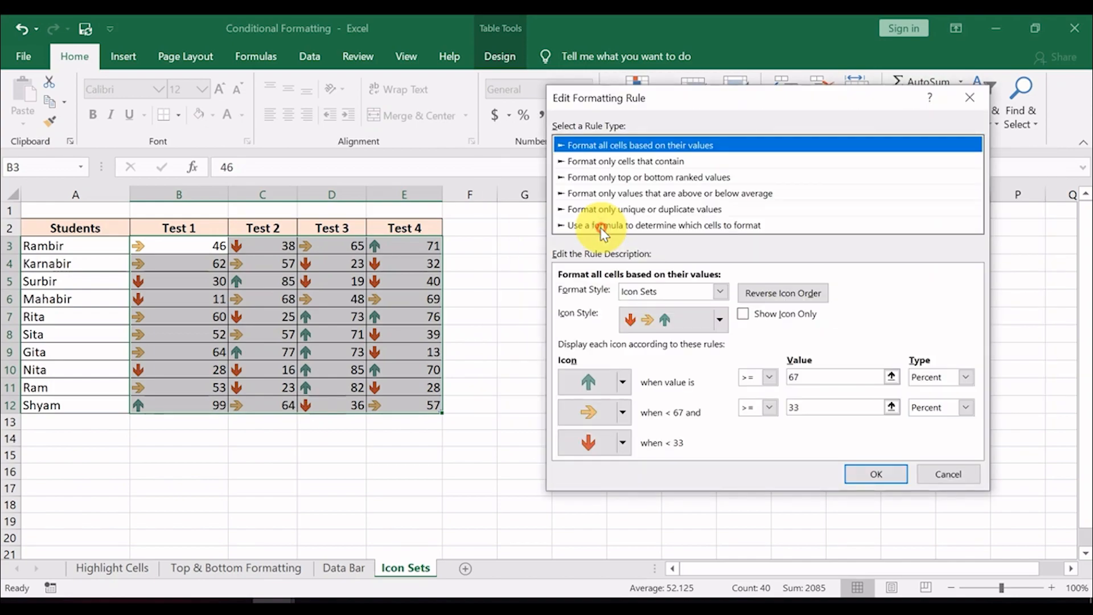
{"action": "left_click", "coordinate": [719, 291]}
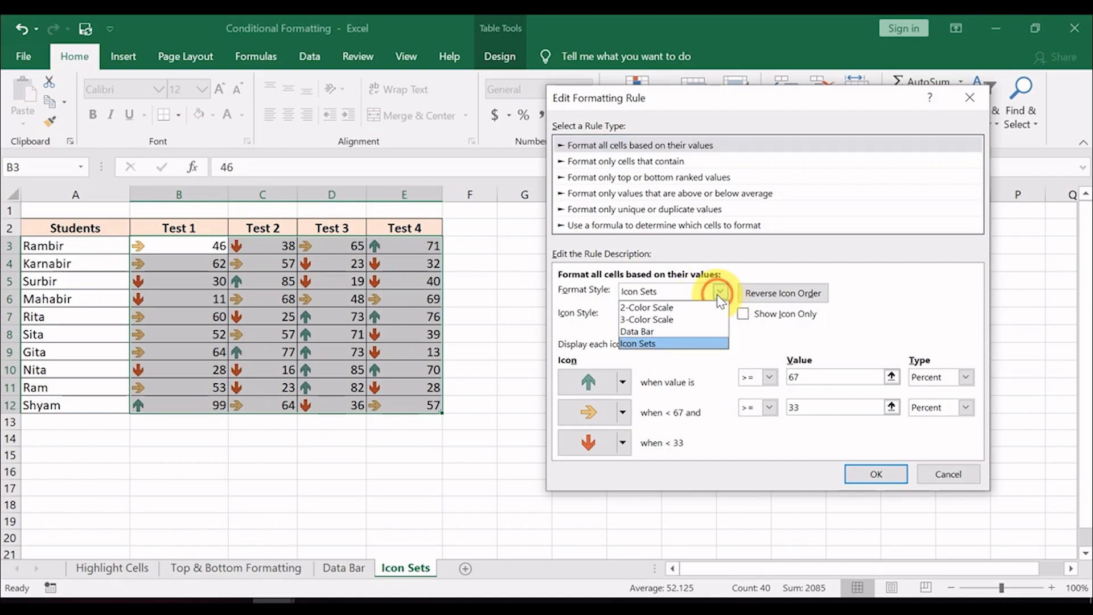
{"action": "left_click", "coordinate": [688, 337]}
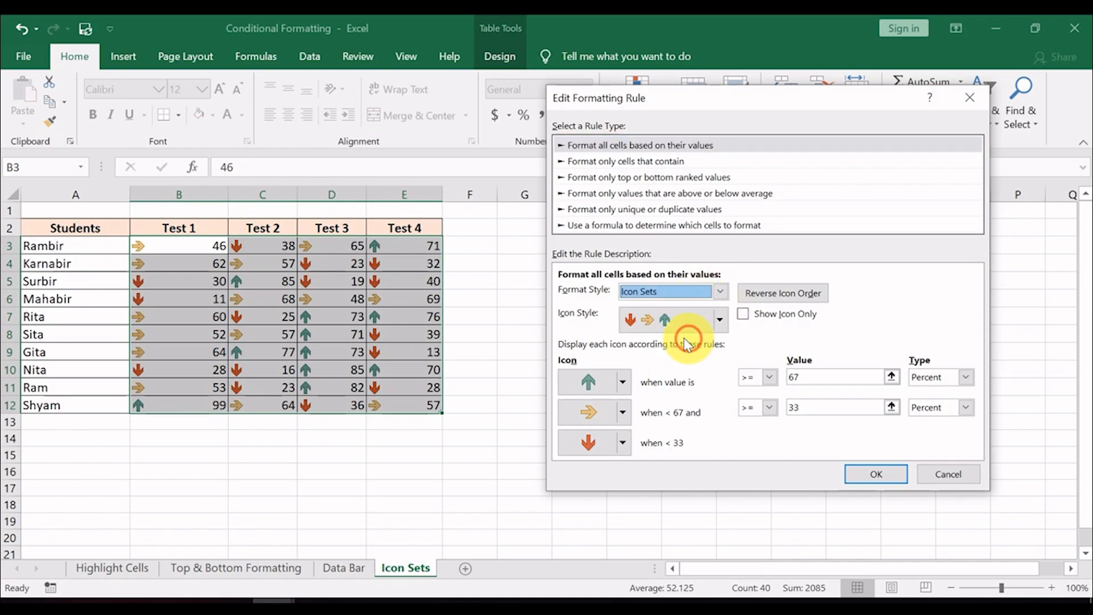
Change the rule's icon style to the four black, red, yellow and green circles and apply it to the scores
{"action": "left_click", "coordinate": [720, 323]}
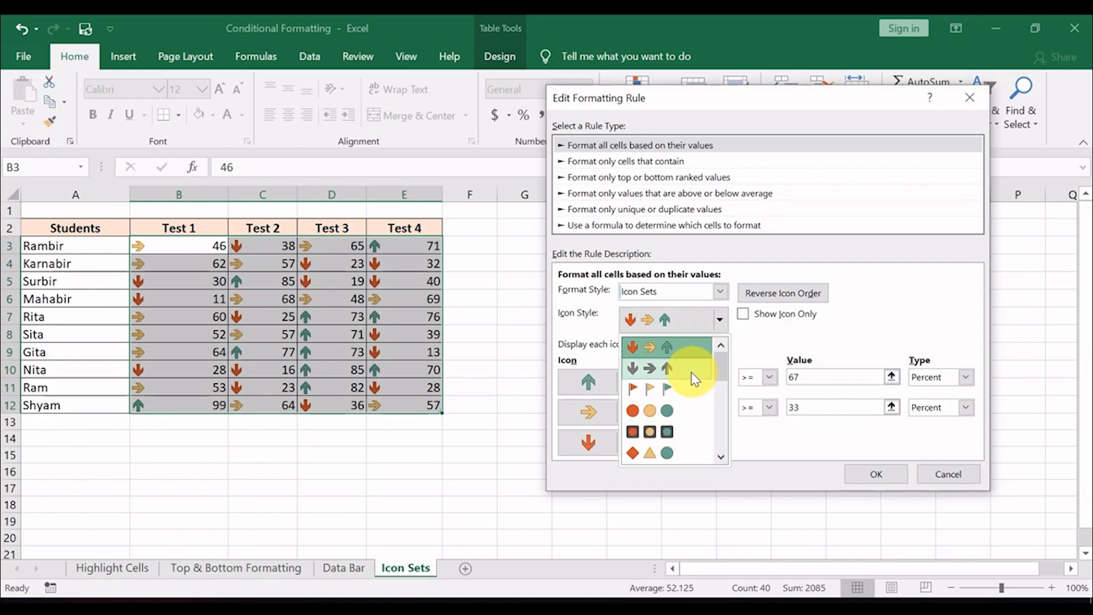
{"action": "left_click", "coordinate": [720, 320]}
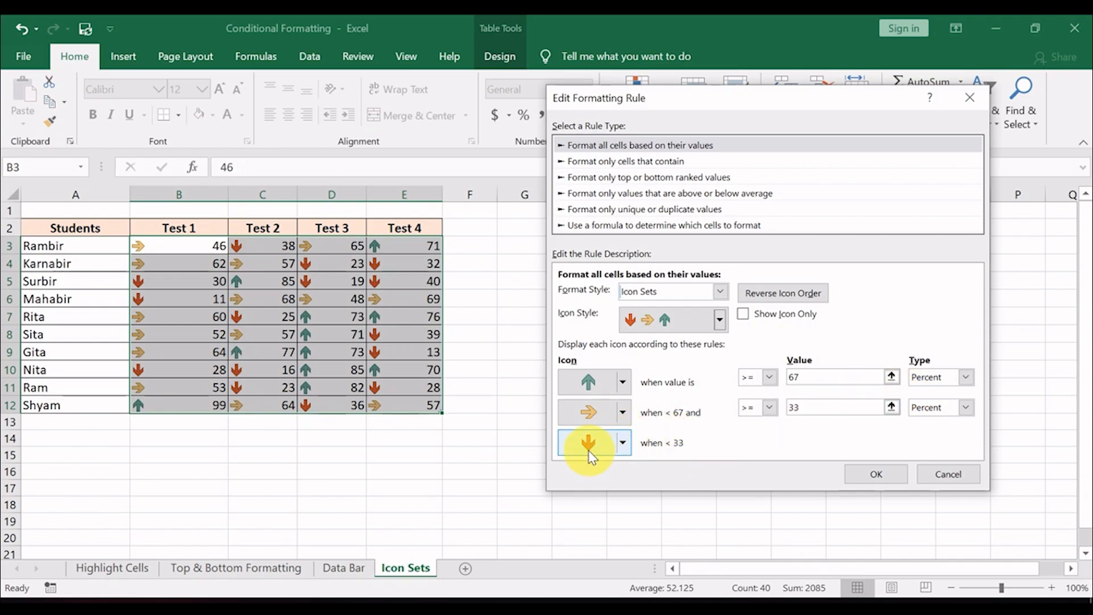
{"action": "left_click", "coordinate": [720, 320]}
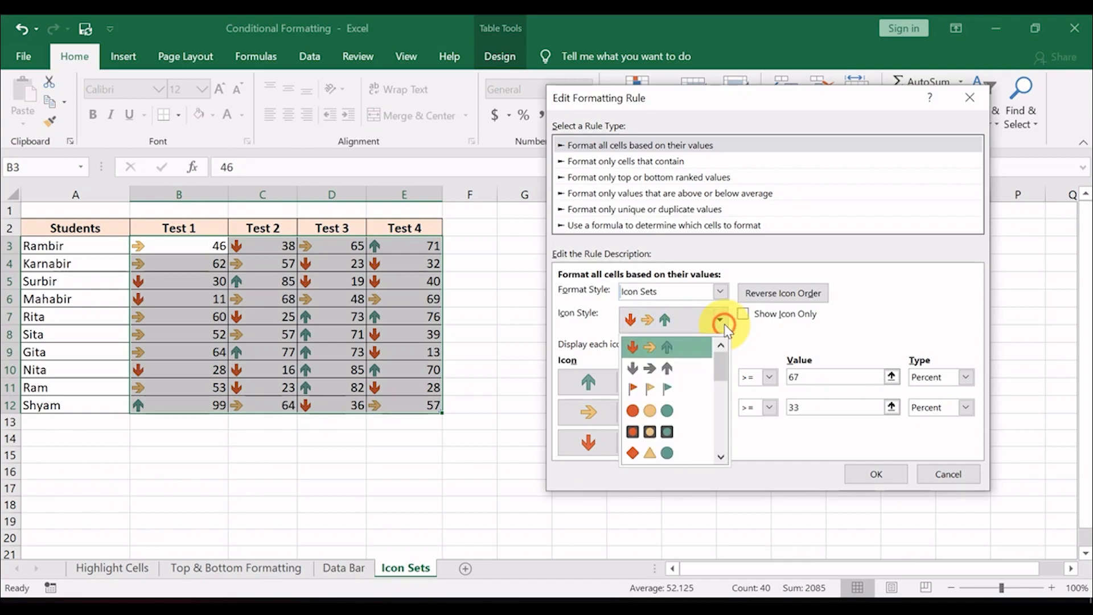
{"action": "scroll", "coordinate": [685, 402], "scroll_direction": "down", "scroll_amount": 5}
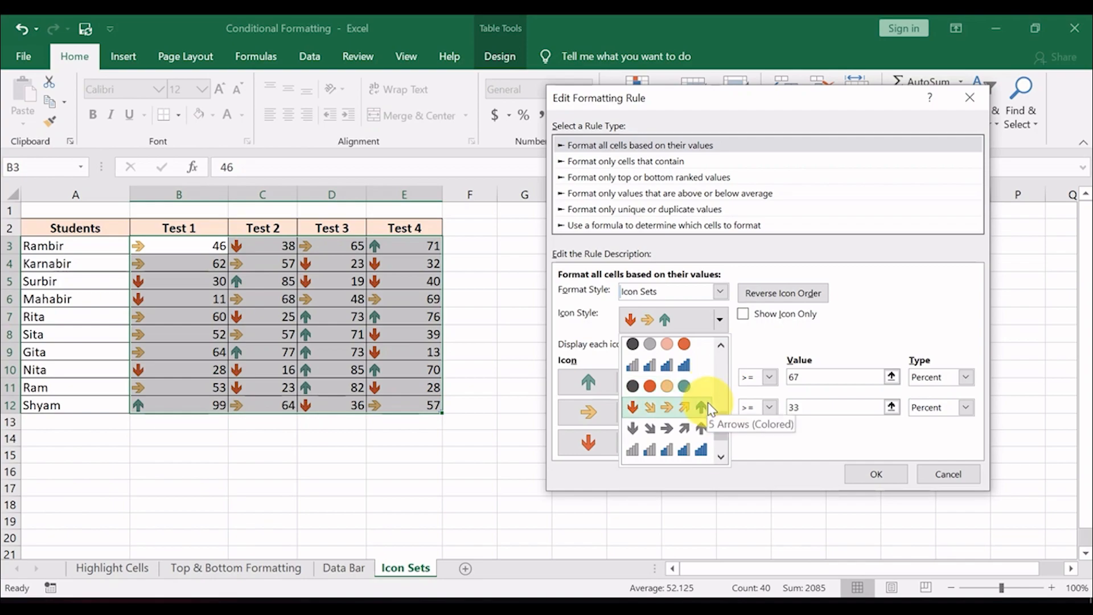
{"action": "left_click_drag", "start_coordinate": [724, 434], "coordinate": [723, 411]}
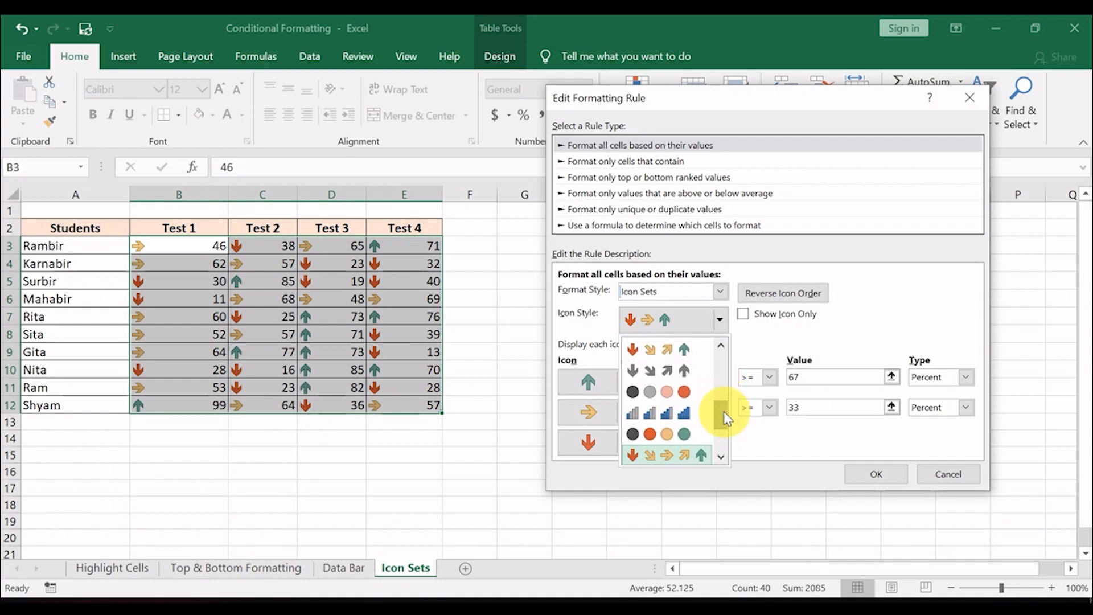
{"action": "left_click", "coordinate": [666, 433]}
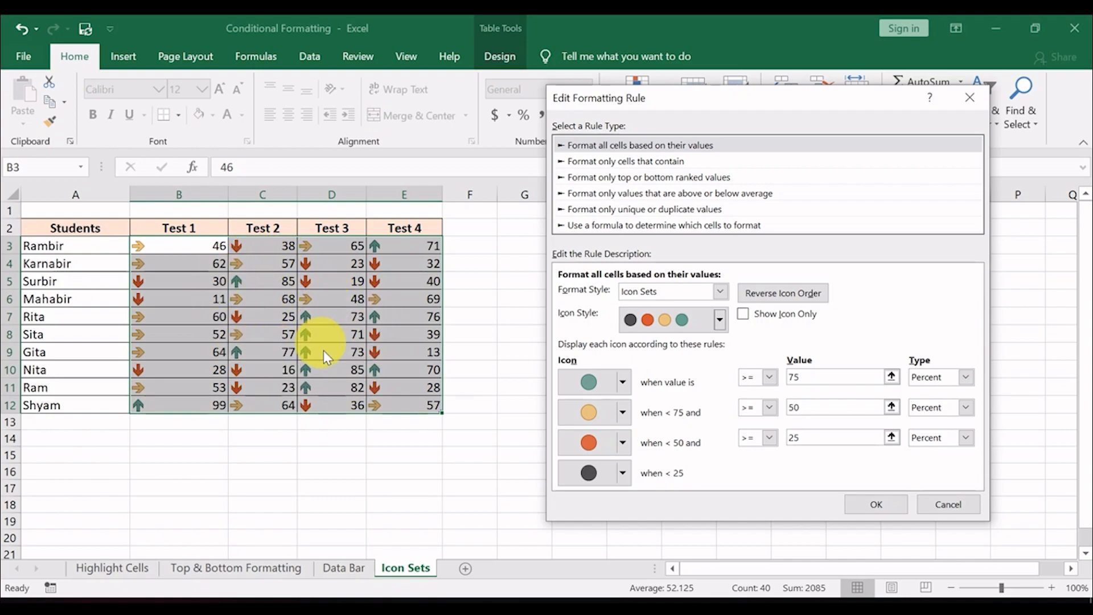
{"action": "left_click", "coordinate": [866, 504]}
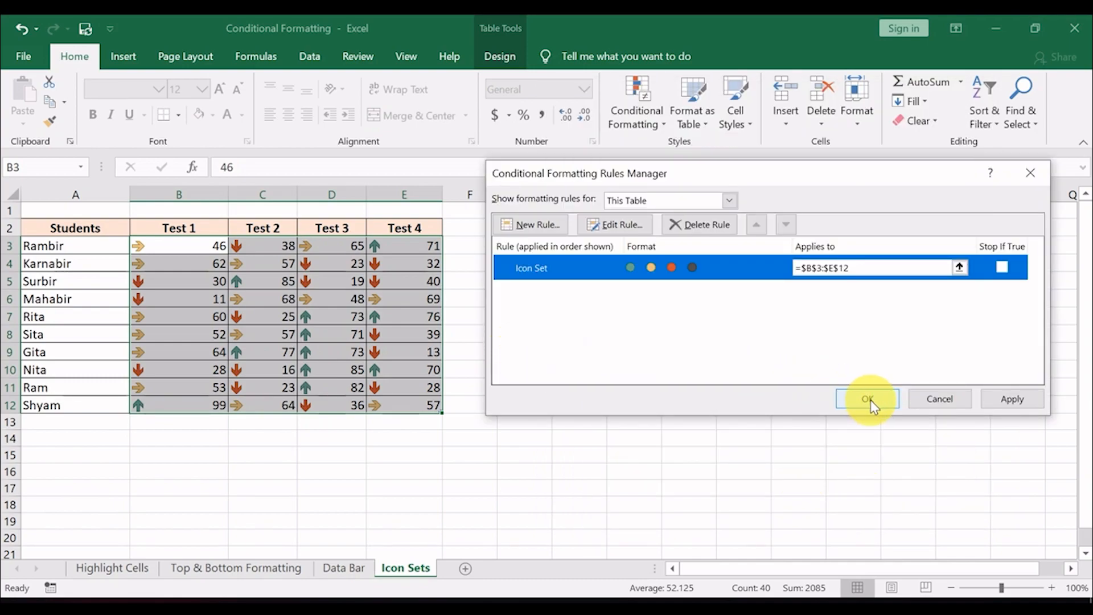
{"action": "left_click", "coordinate": [997, 401]}
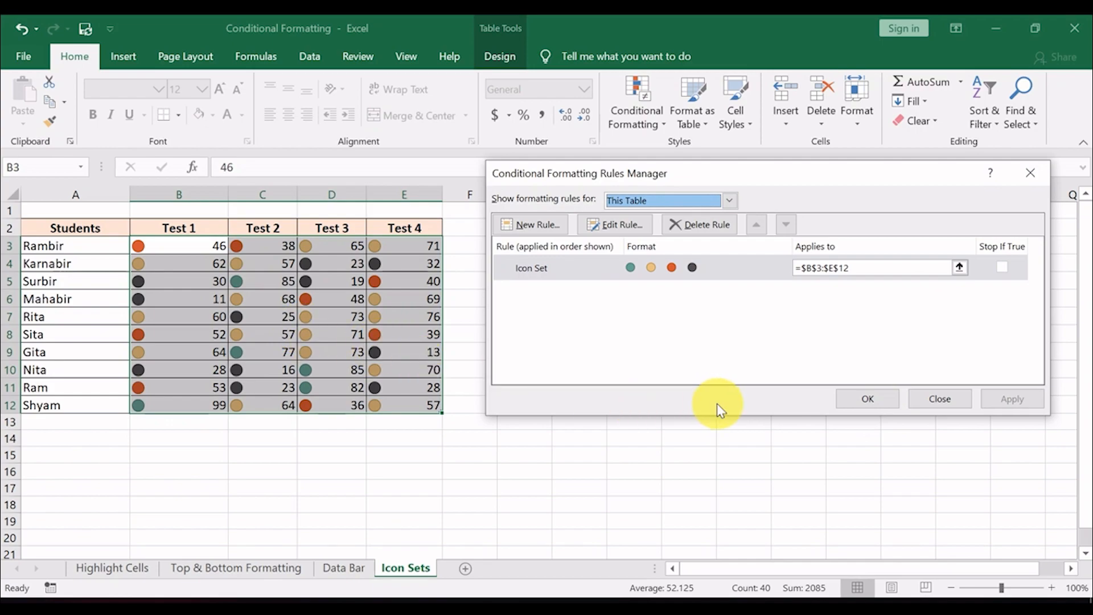
{"action": "left_click", "coordinate": [879, 400]}
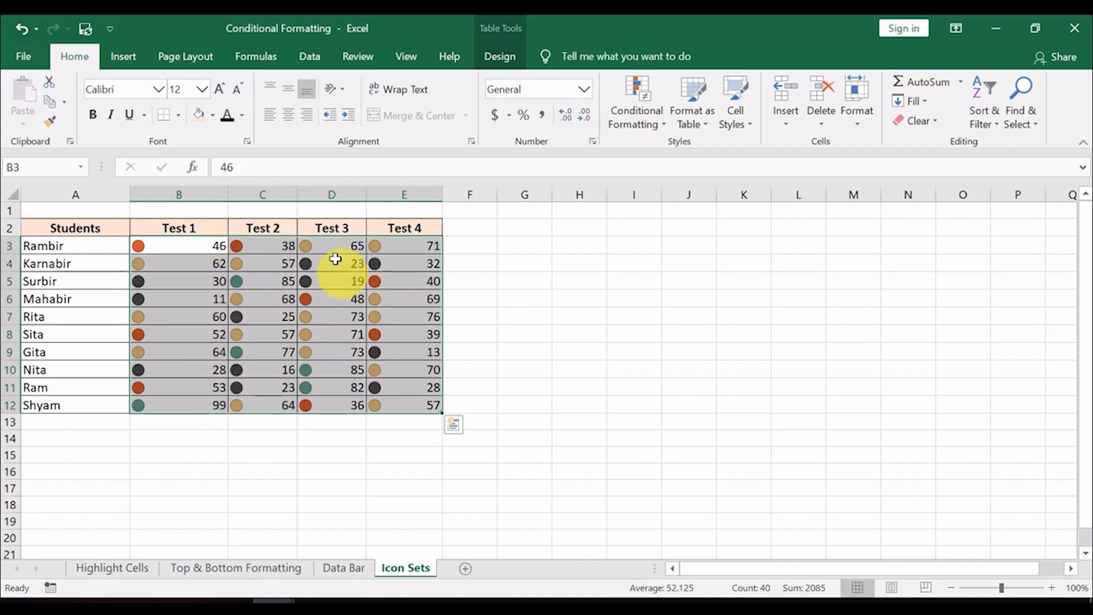
Deselect the score range and check the circle icons against the Test 2 and Test 3 scores
{"action": "left_click", "coordinate": [340, 345]}
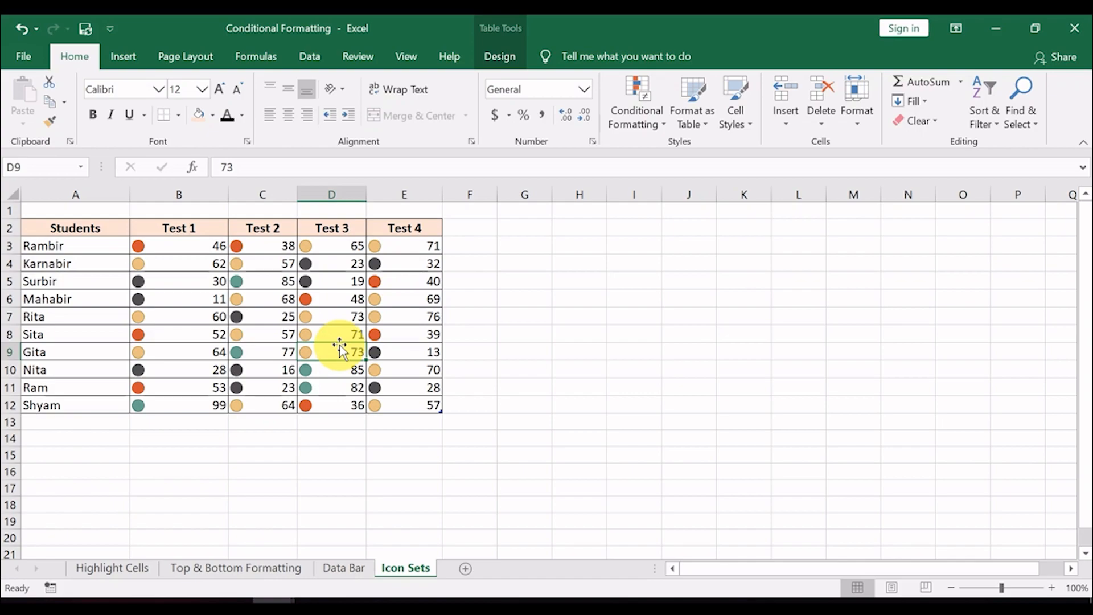
{"action": "key", "text": "Left"}
{"action": "key", "text": "Up"}
{"action": "key", "text": "Up"}
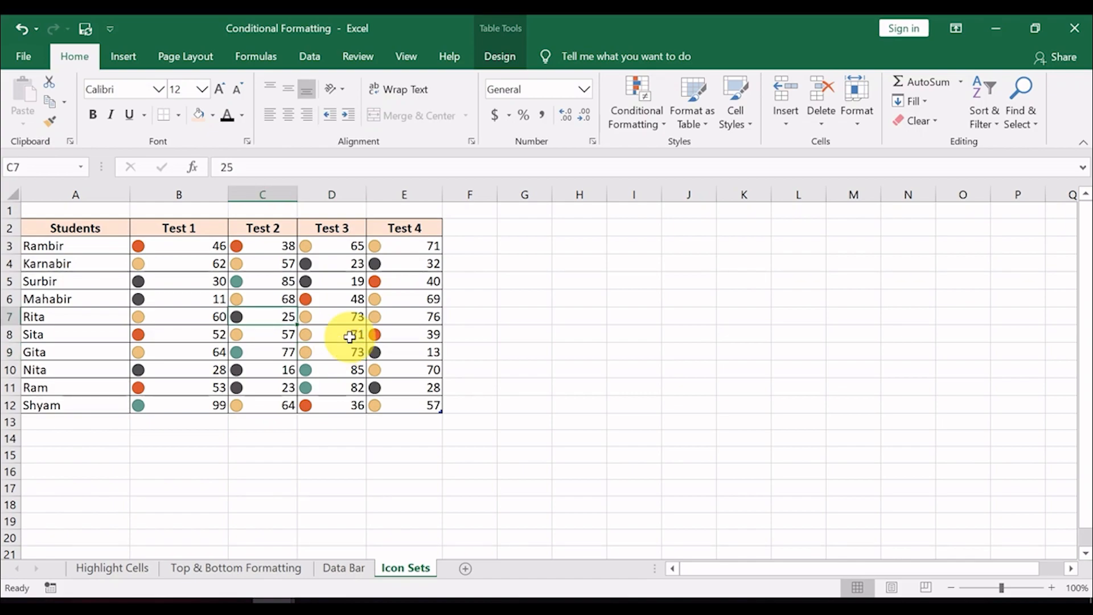